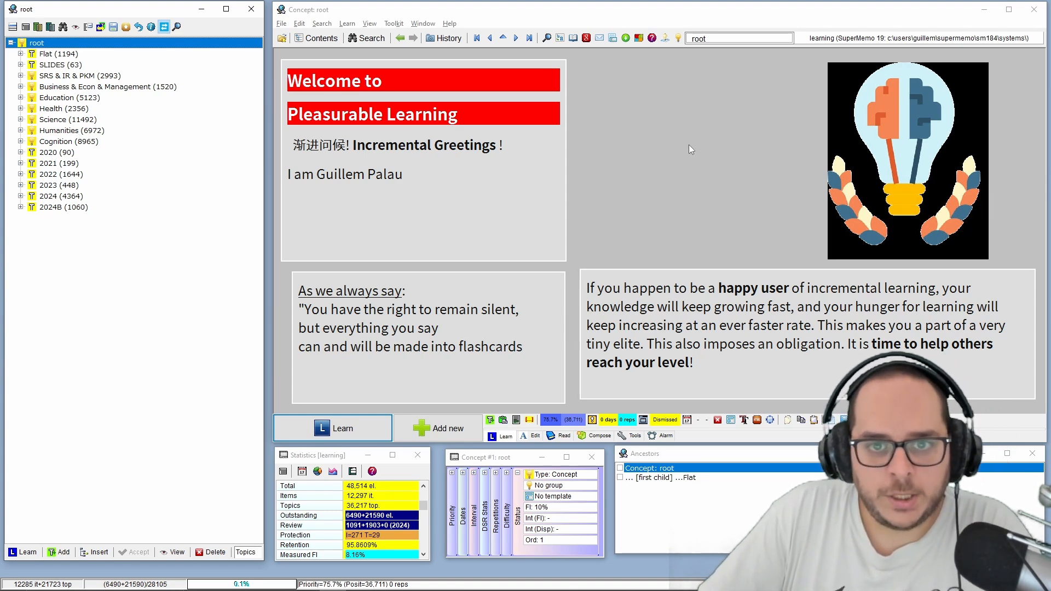
# - Start a learning session and locate the familiarity heuristic extract and its parent article in the knowledge tree
pyautogui.click(344, 428)
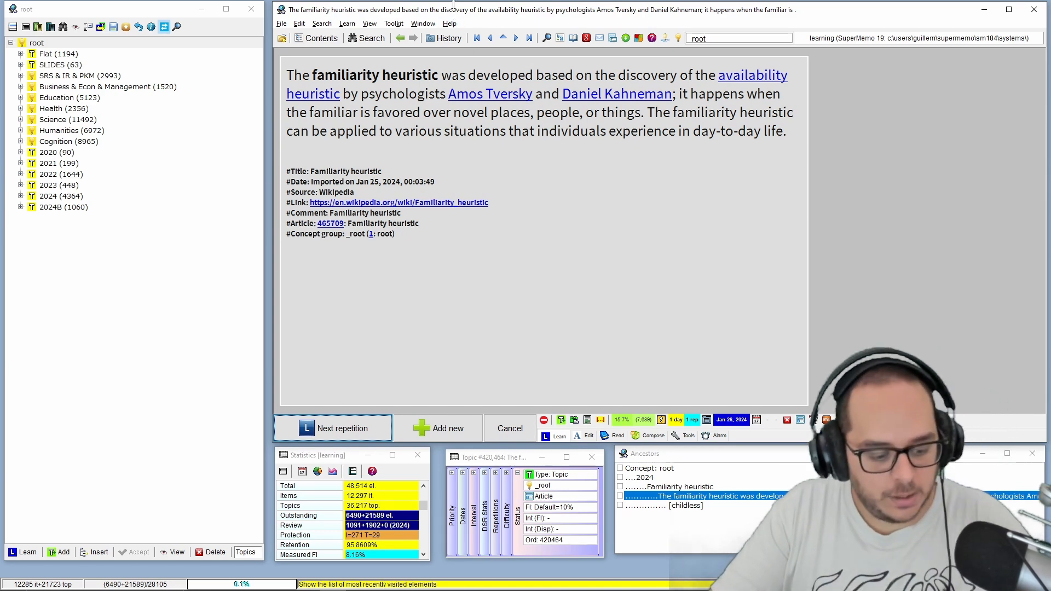
pyautogui.hotkey('alt', 'c')
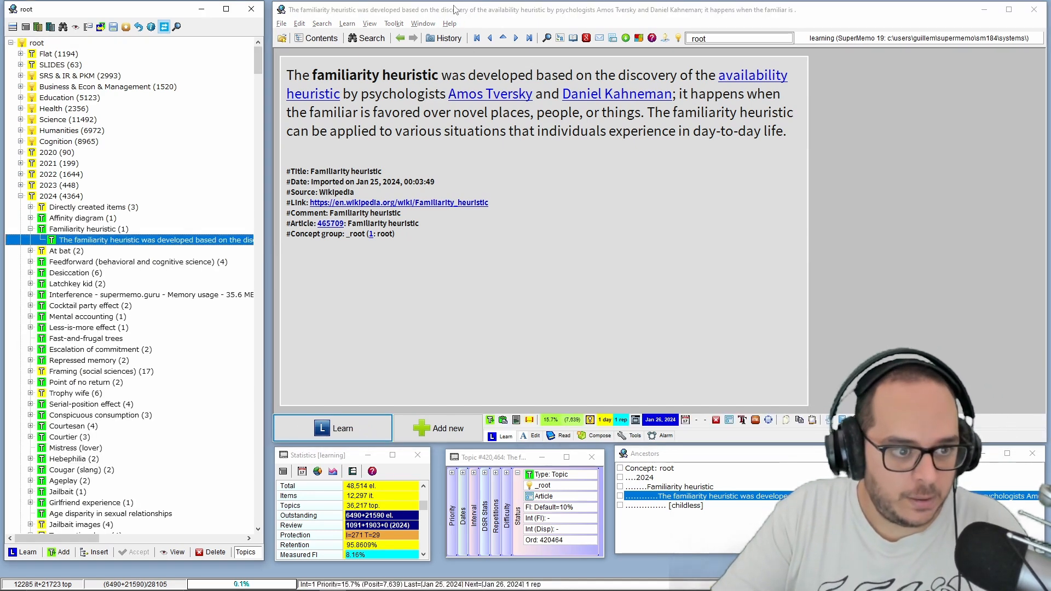
pyautogui.press('Escape')
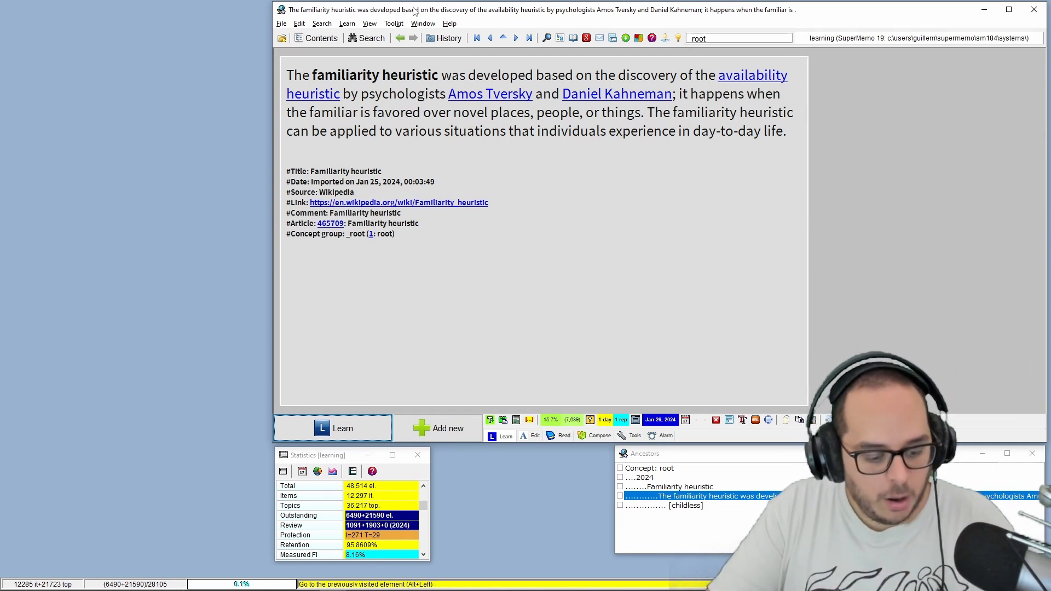
pyautogui.hotkey('alt', 'c')
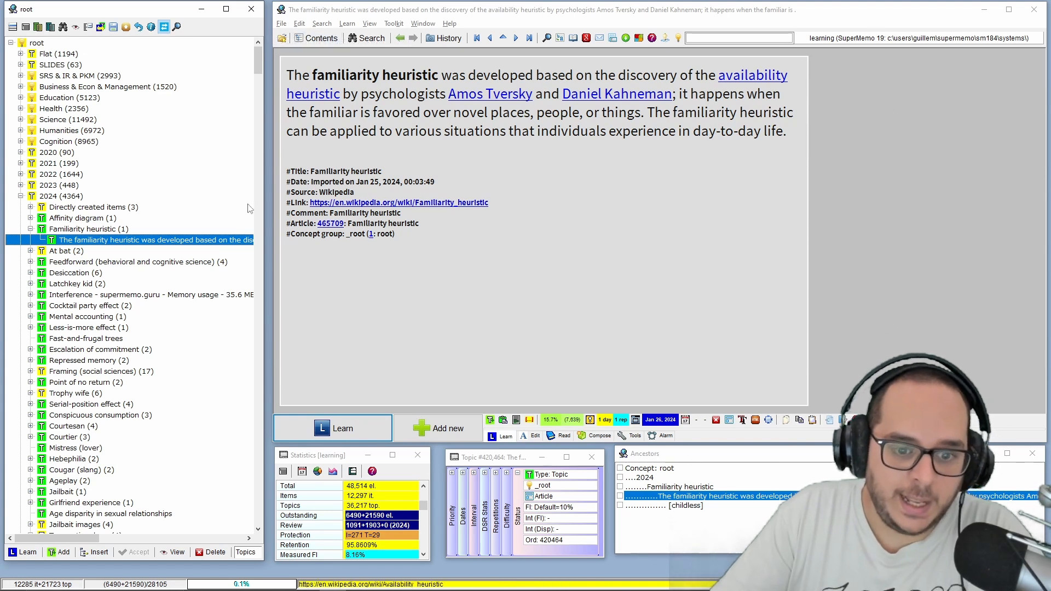
pyautogui.click(491, 41)
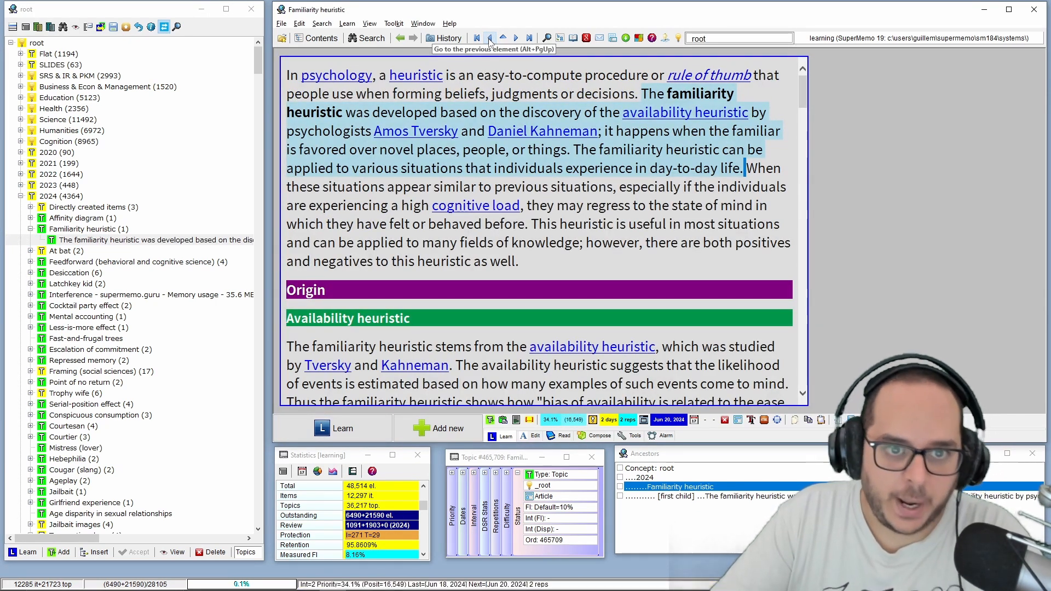
pyautogui.hotkey('alt', 'c')
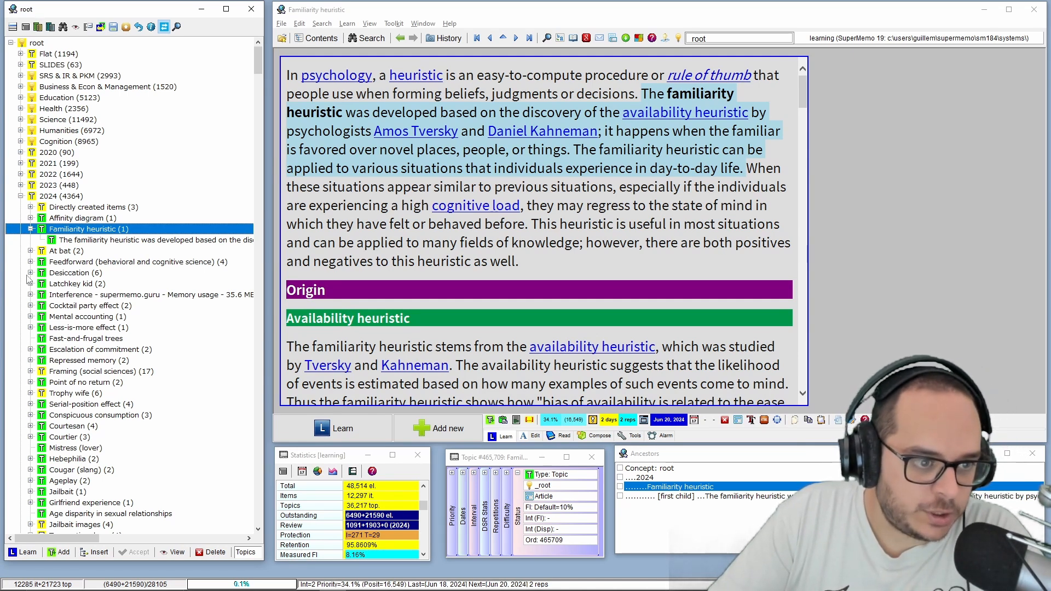
# - Expand Glossary of graph theory in the knowledge tree and open its "arrow" entry
pyautogui.scroll(-13, 38, 270)
pyautogui.click(31, 412)
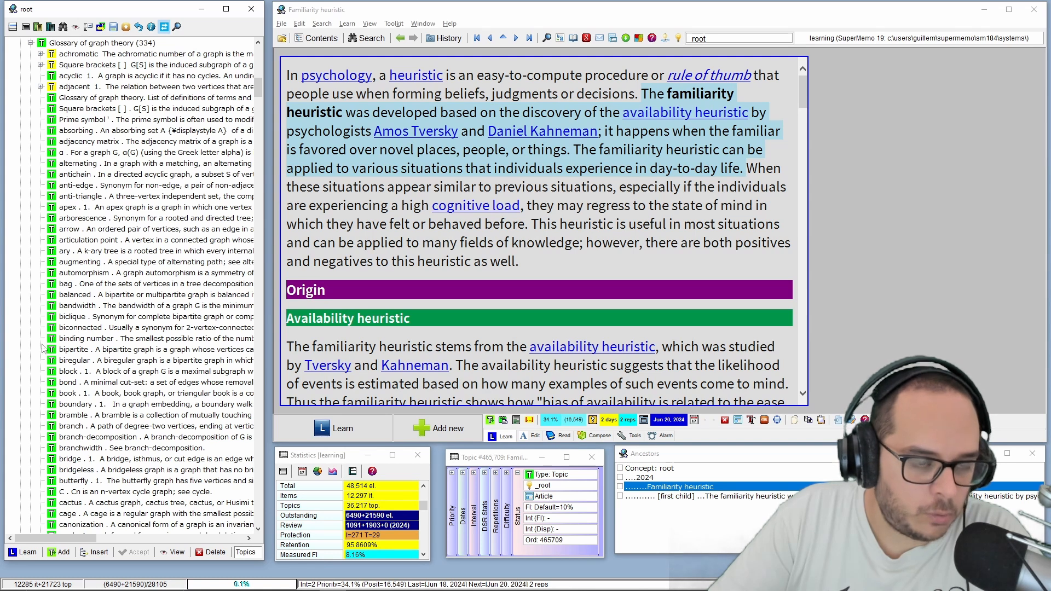
pyautogui.scroll(3, 123, 305)
pyautogui.scroll(2, 123, 305)
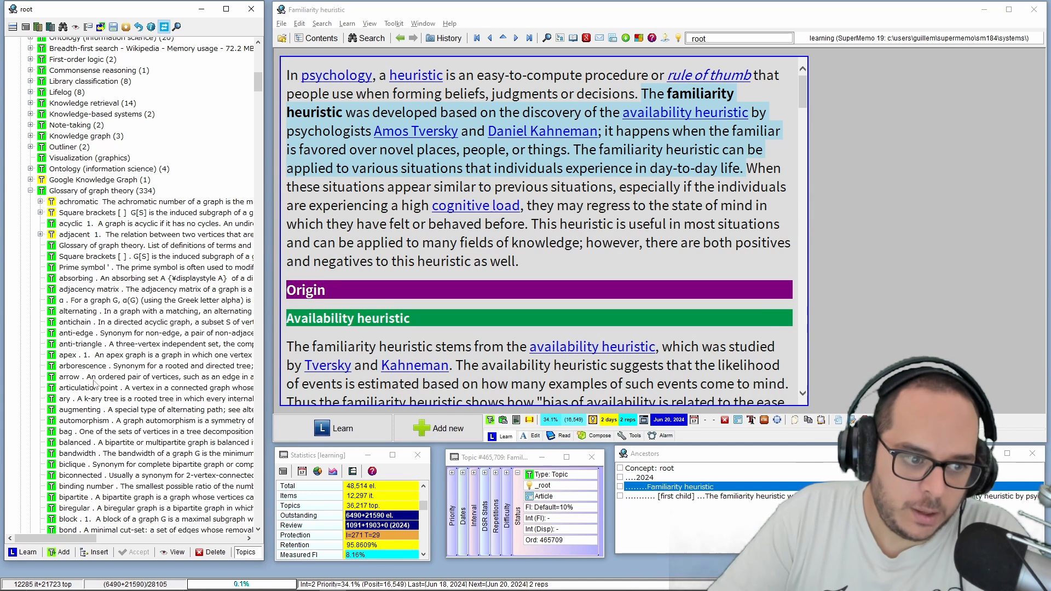
pyautogui.click(93, 378)
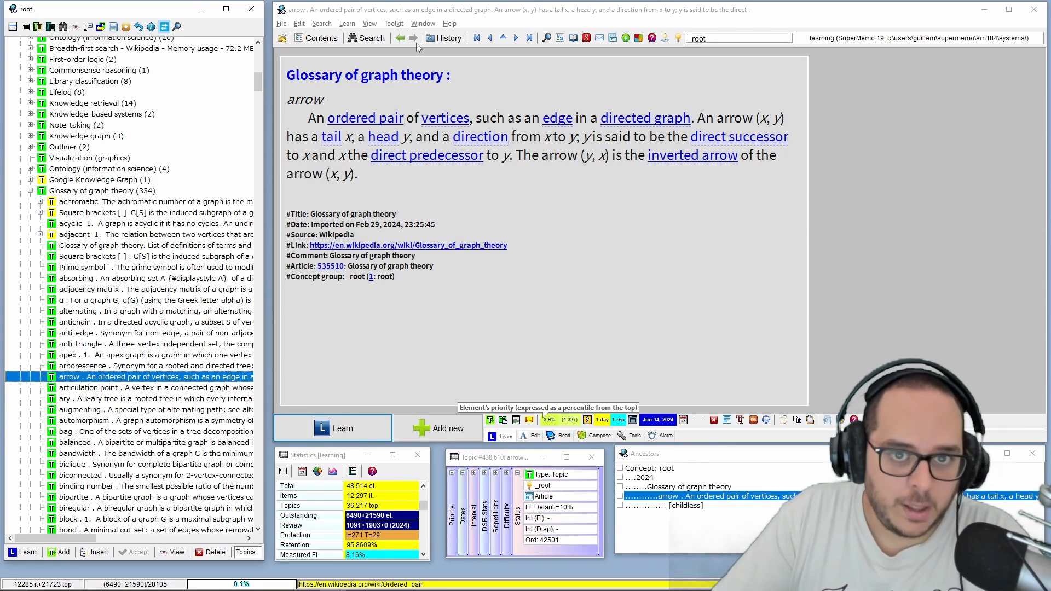
# - Go to the parent article of the "arrow" entry, return to the entry and select it in the tree
pyautogui.click(505, 42)
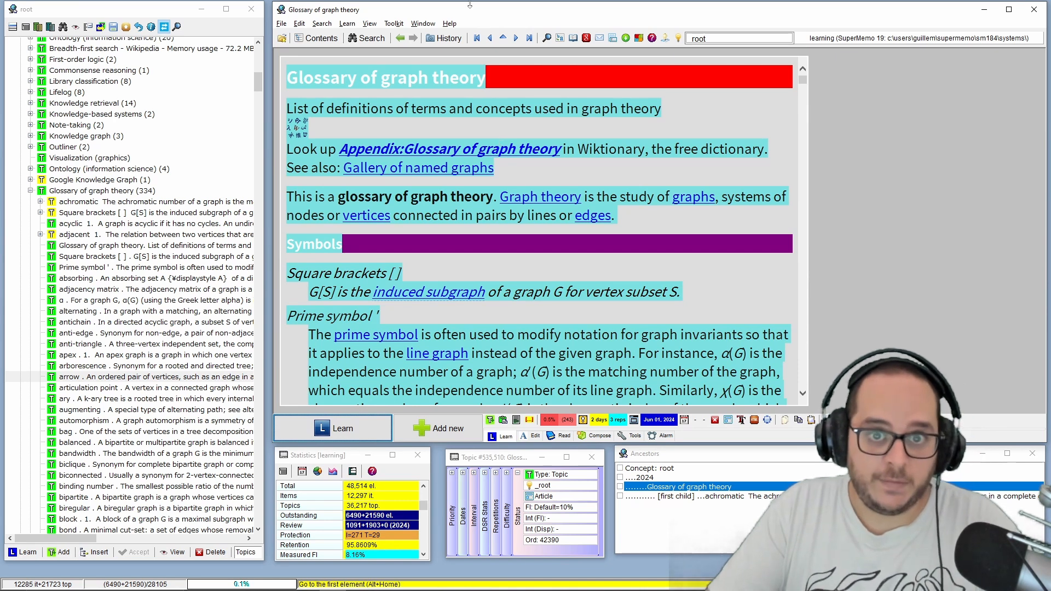
pyautogui.hotkey('alt', 'Left')
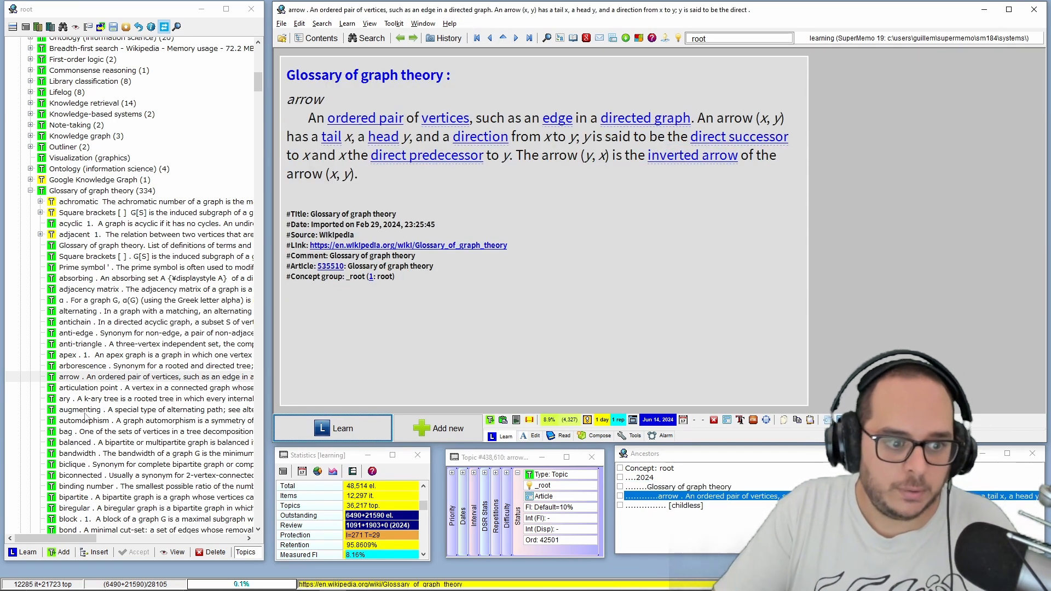
pyautogui.click(87, 377)
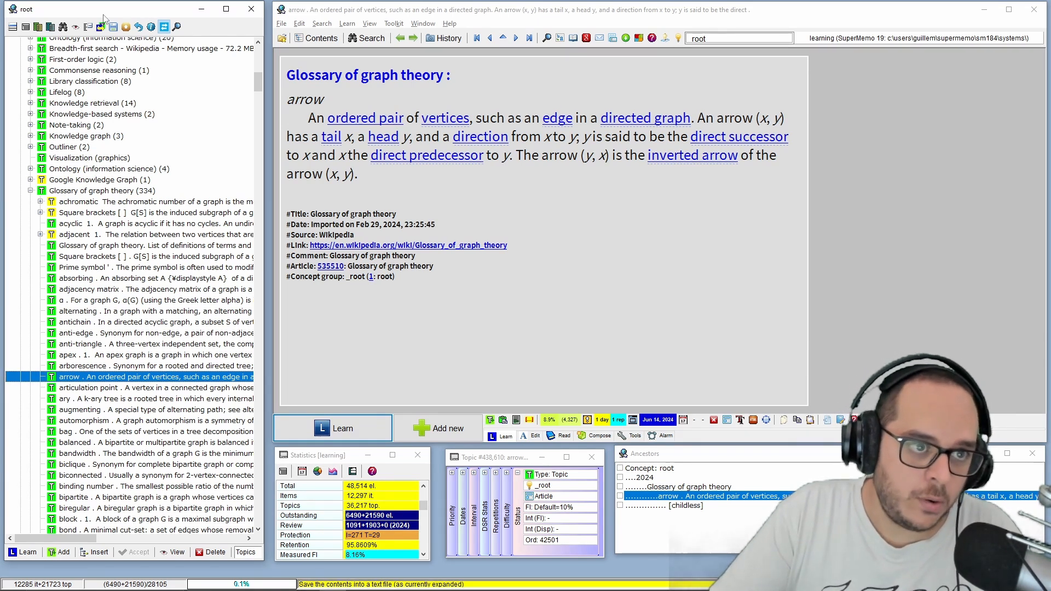
# - Move up within the contents tree from "arrow" to Glossary of graph theory and activate the element's own window
pyautogui.moveTo(97, 12)
pyautogui.mouseDown()
pyautogui.moveTo(137, 3)
pyautogui.moveTo(110, 8)
pyautogui.moveTo(102, 22)
pyautogui.moveTo(100, 11)
pyautogui.mouseUp()
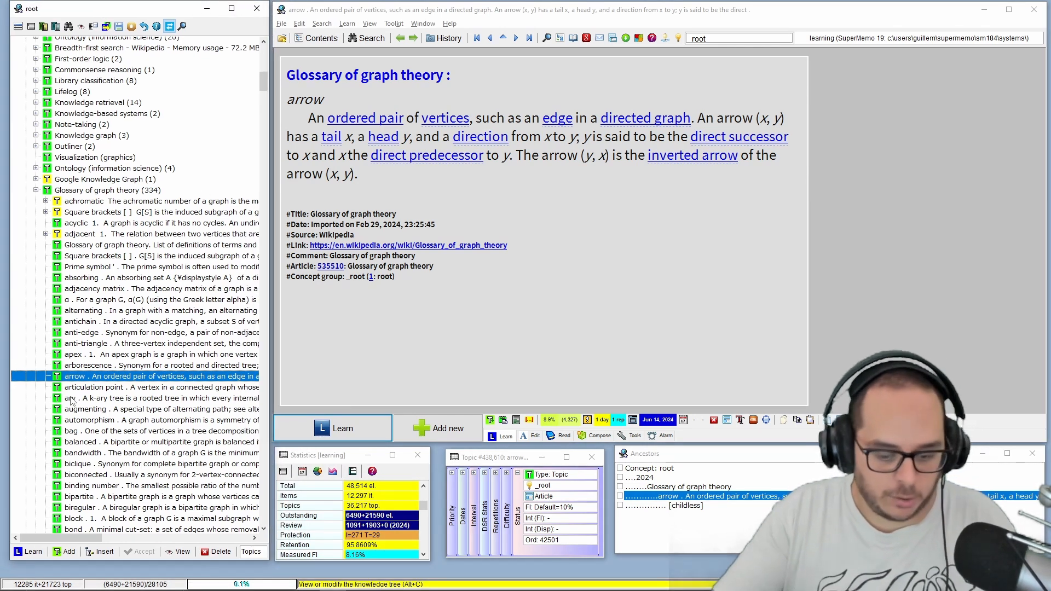
pyautogui.press('Left')
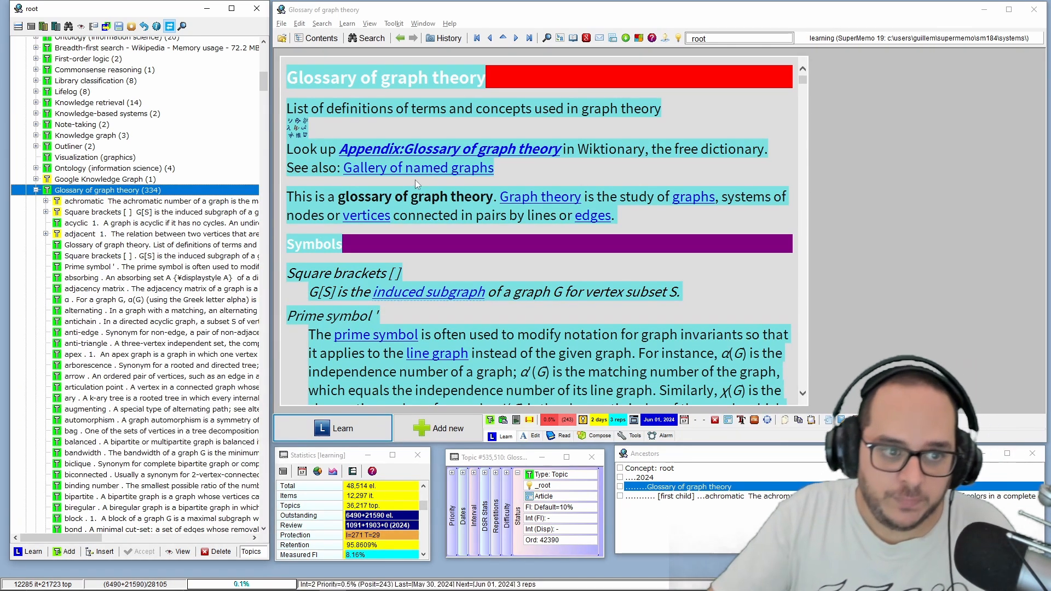
pyautogui.click(433, 15)
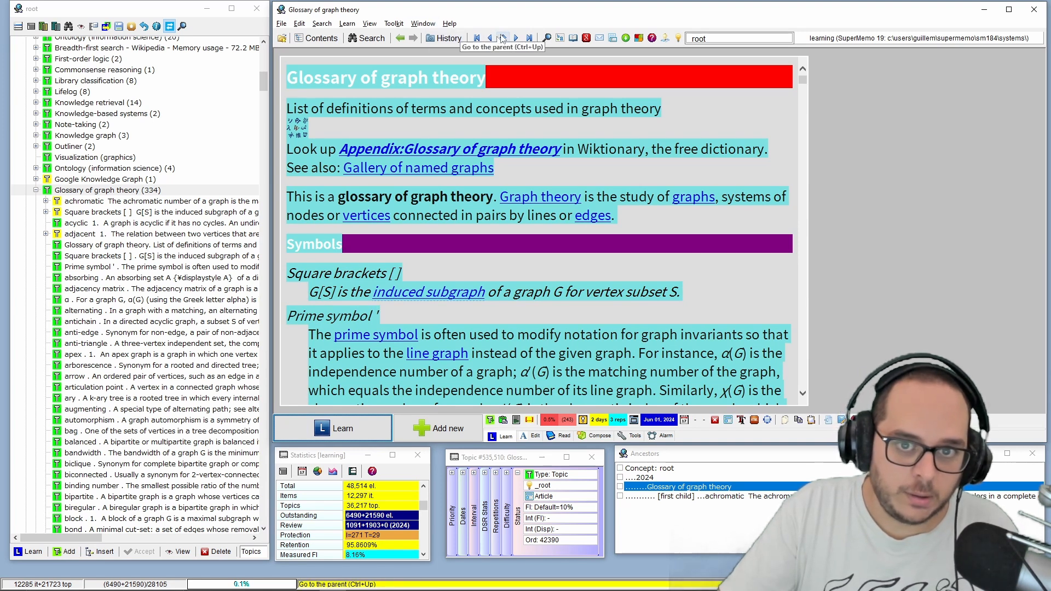
# - Go up to the 2024 topic and step back to the Glossary of graph theory article
pyautogui.hotkey('ctrl', 'Up')
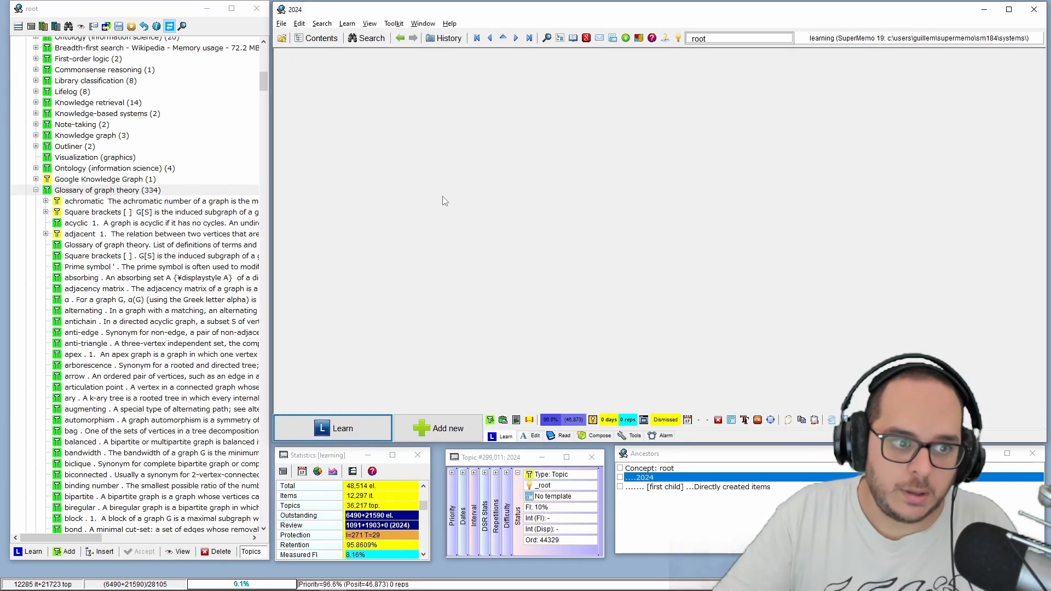
pyautogui.hotkey('alt', 'Left')
pyautogui.hotkey('alt', 'Left')
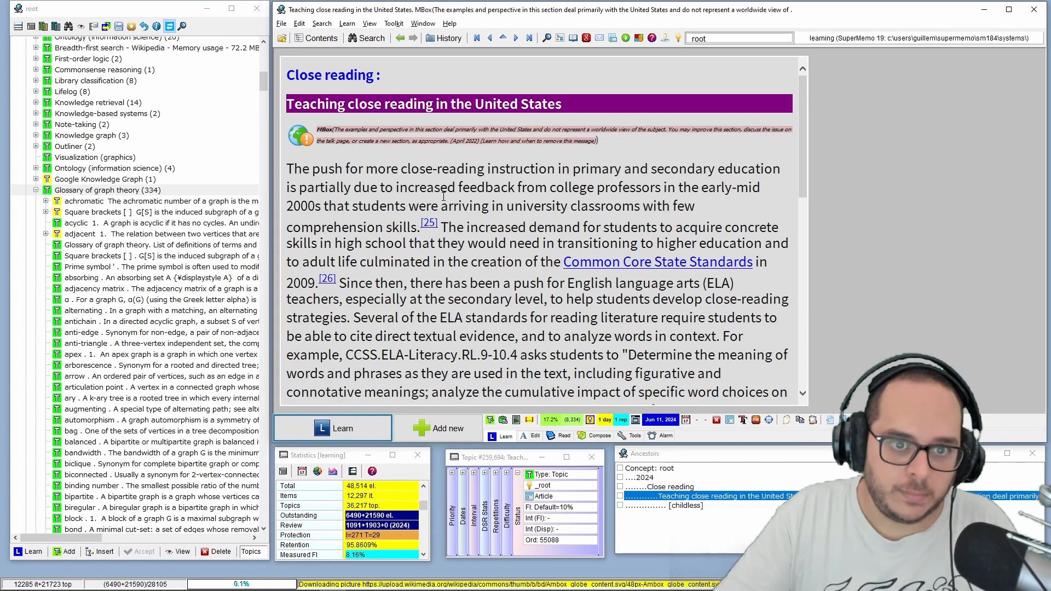
pyautogui.hotkey('alt', 'Left')
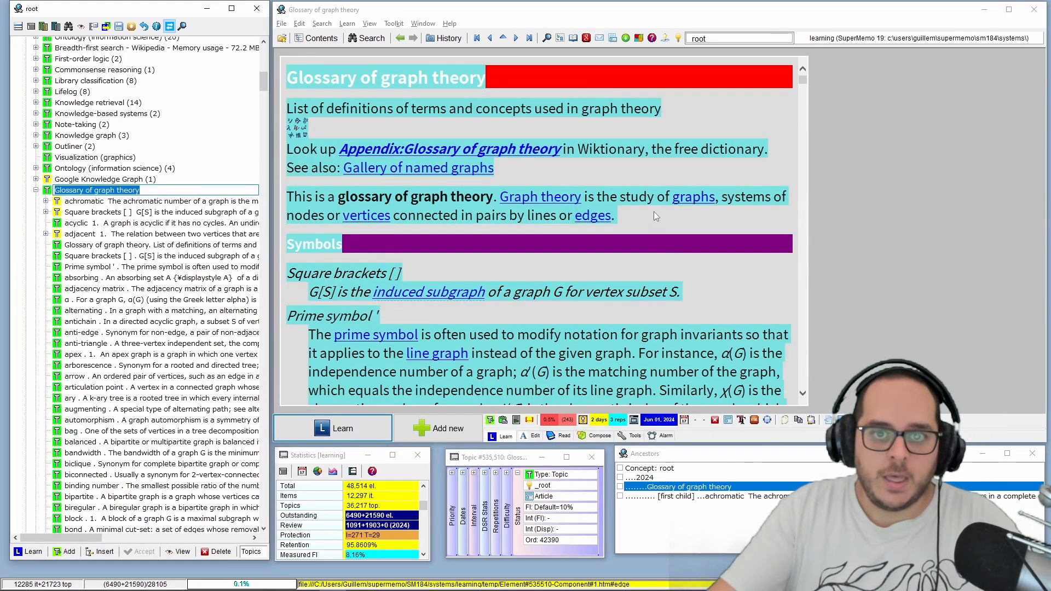
# - Step forward through the elements around Glossary of graph theory until the "arrow" entry is open
pyautogui.click(516, 39)
pyautogui.click(517, 39)
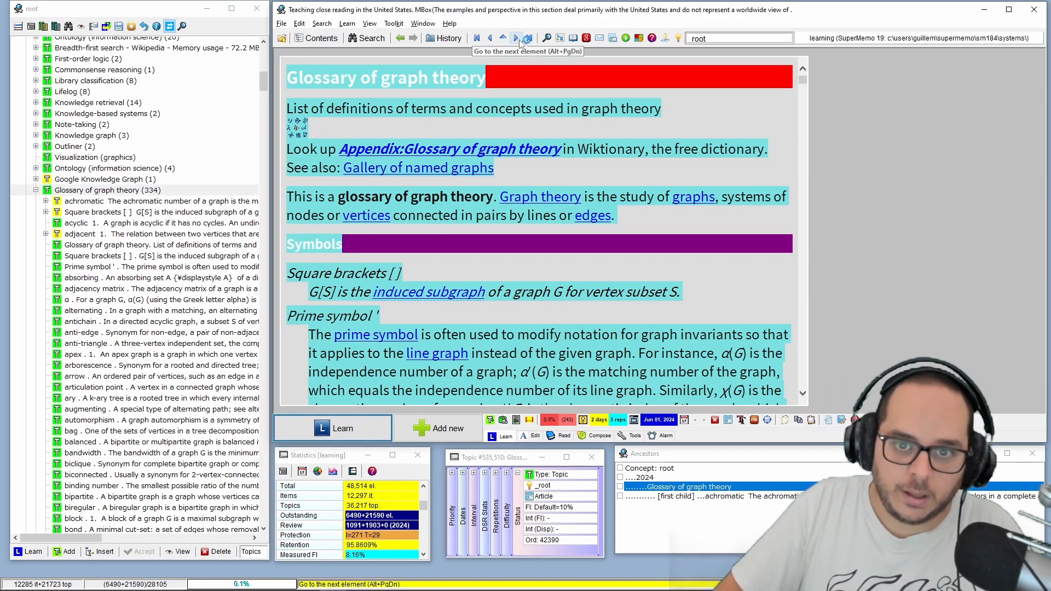
pyautogui.click(516, 38)
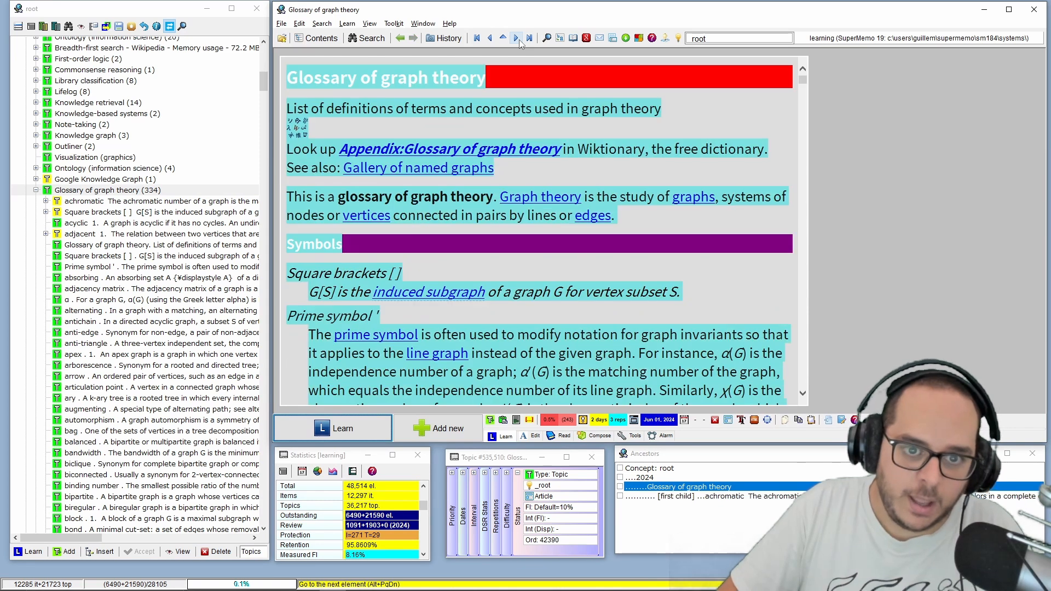
pyautogui.click(517, 39)
pyautogui.click(516, 39)
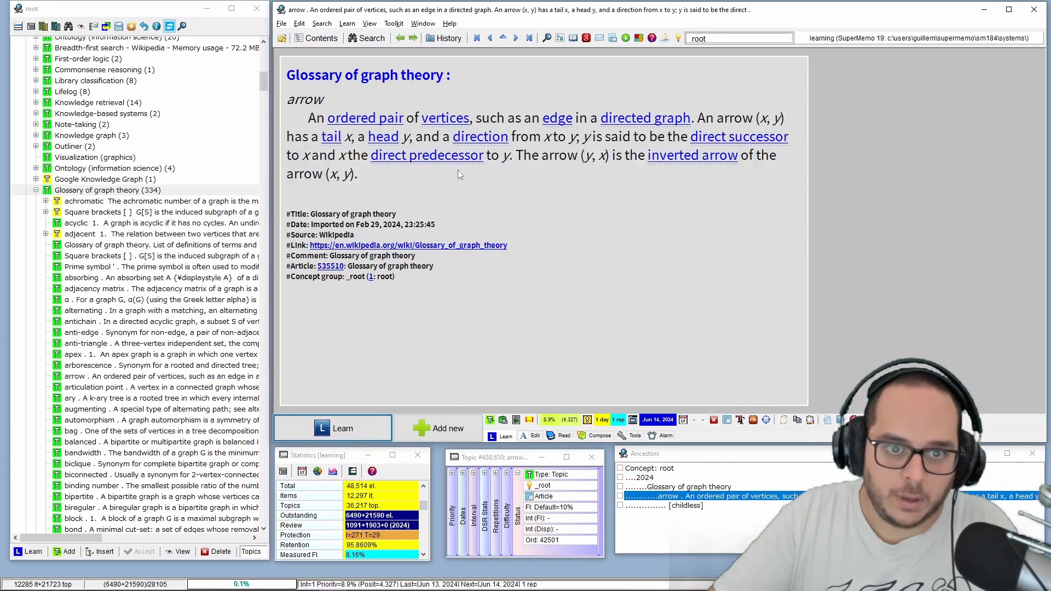
# - Remove the "Glossary of graph theory :" heading from the "arrow" entry and create a cloze deletion on the word "arrow"
pyautogui.click(425, 98)
pyautogui.moveTo(328, 75); pyautogui.dragTo(310, 60)
pyautogui.click(280, 59)
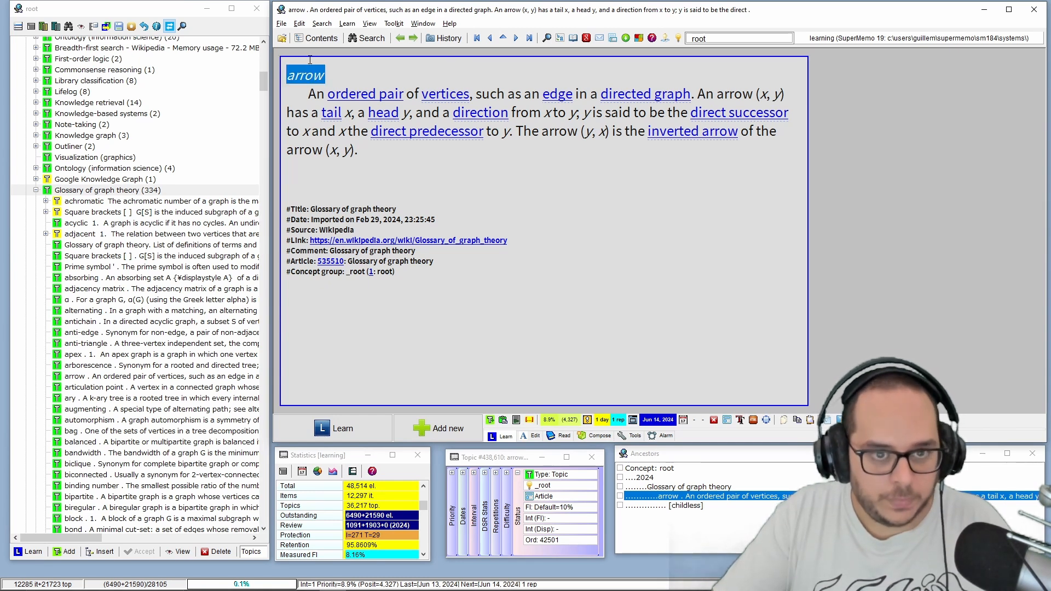
pyautogui.hotkey('alt', 'z')
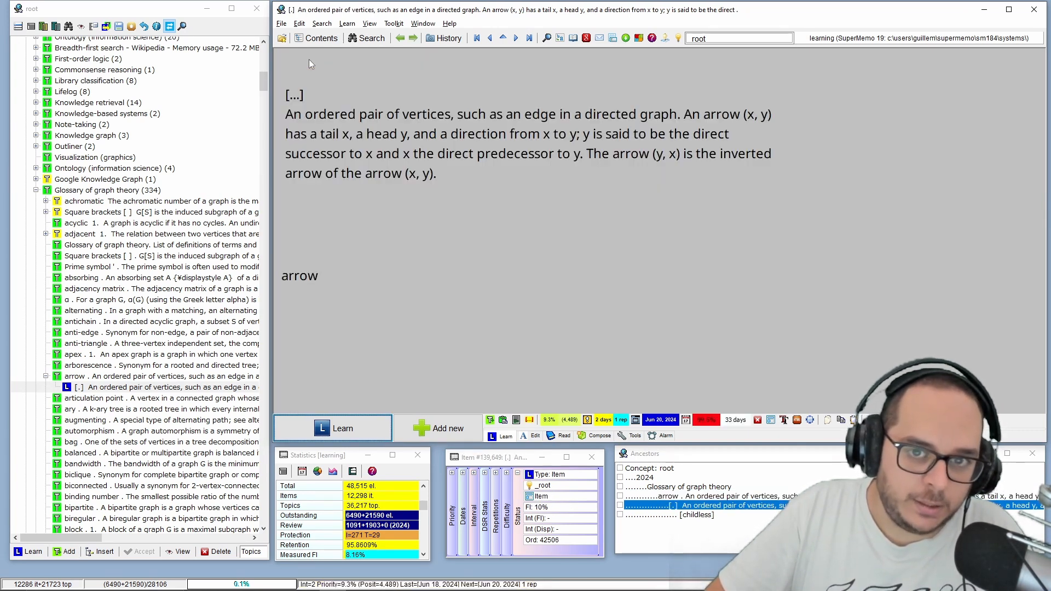
# - Return to the "arrow" topic and step backward through the preceding glossary entries to "anti-edge"
pyautogui.hotkey('alt', 'Left')
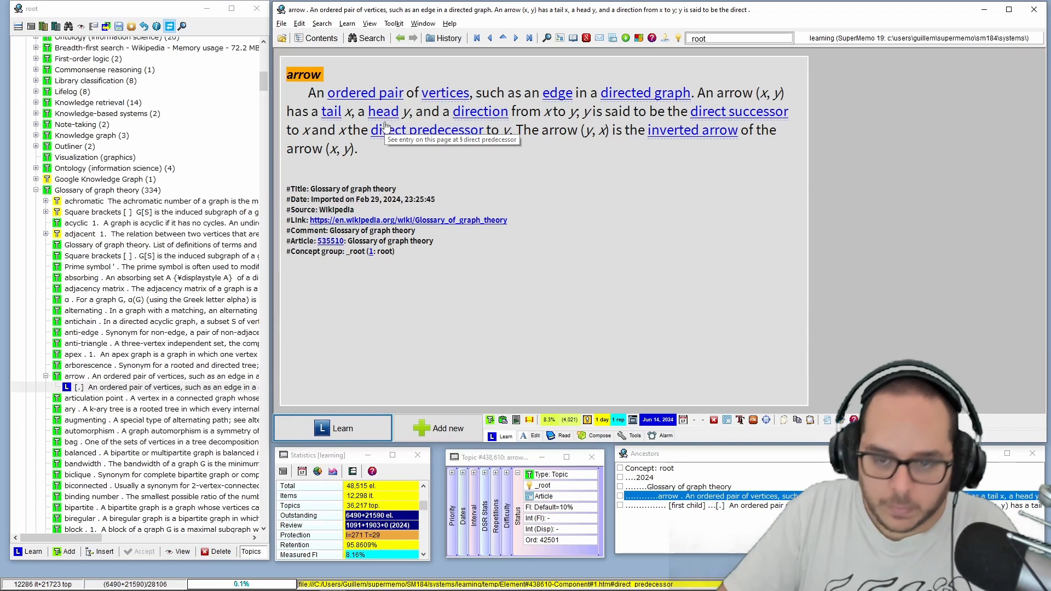
pyautogui.hotkey('alt', 'pageup')
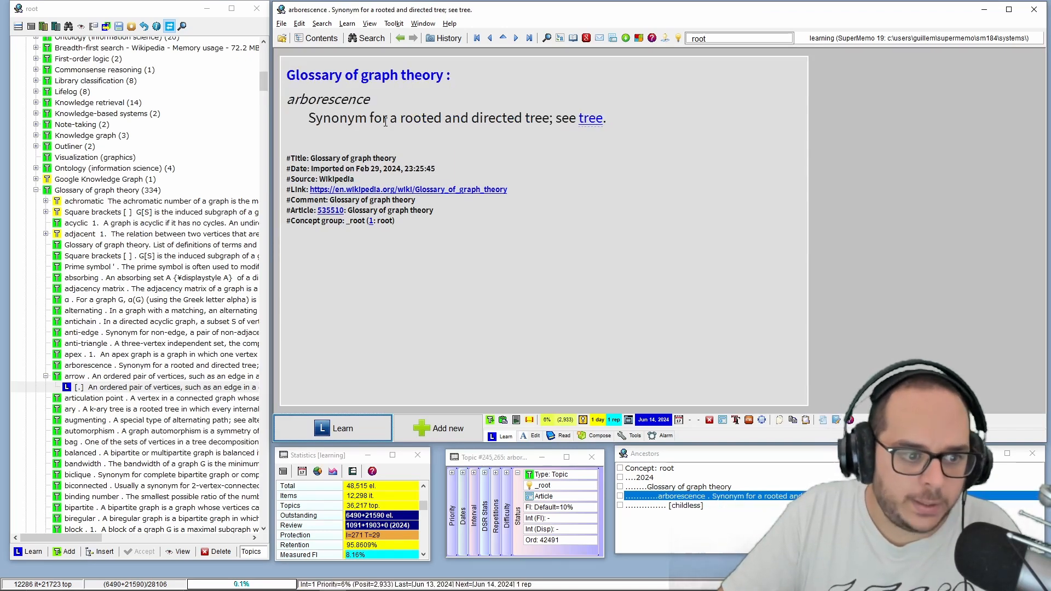
pyautogui.press('alt')
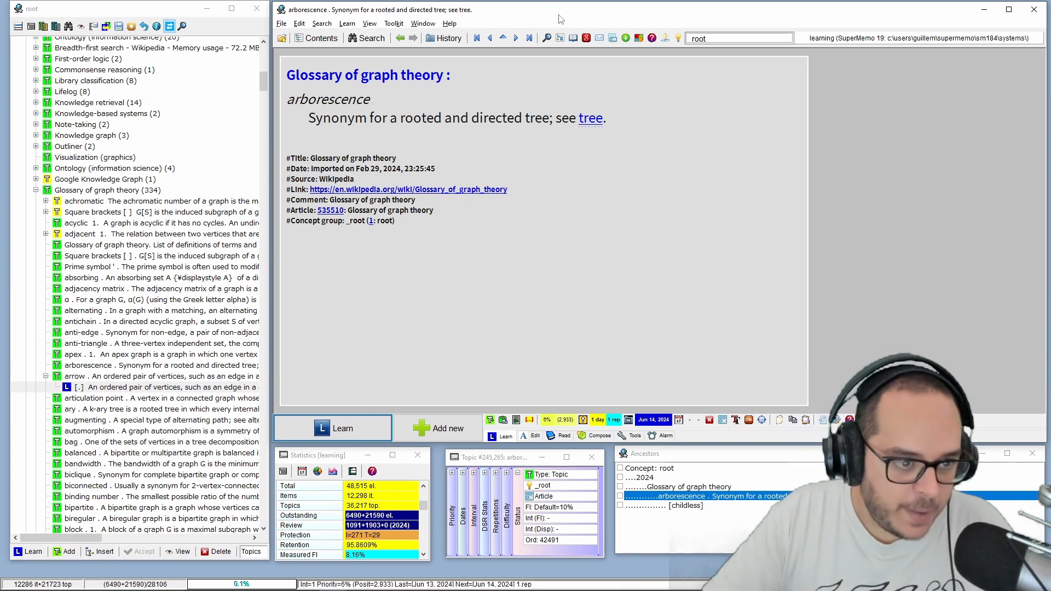
pyautogui.hotkey('alt', 'Left')
pyautogui.hotkey('alt', 'Left')
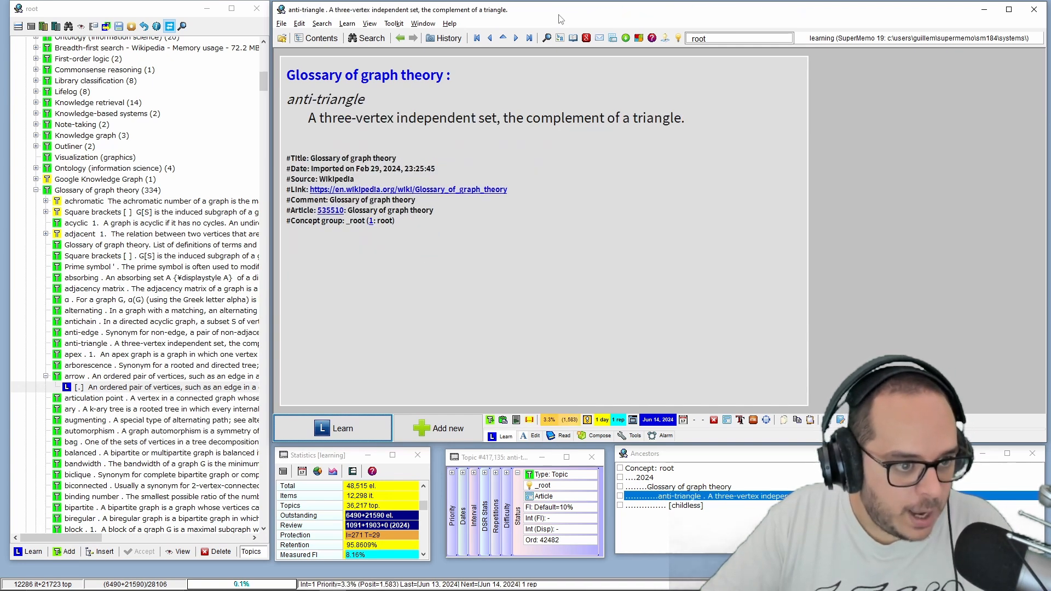
pyautogui.hotkey('alt', 'Left')
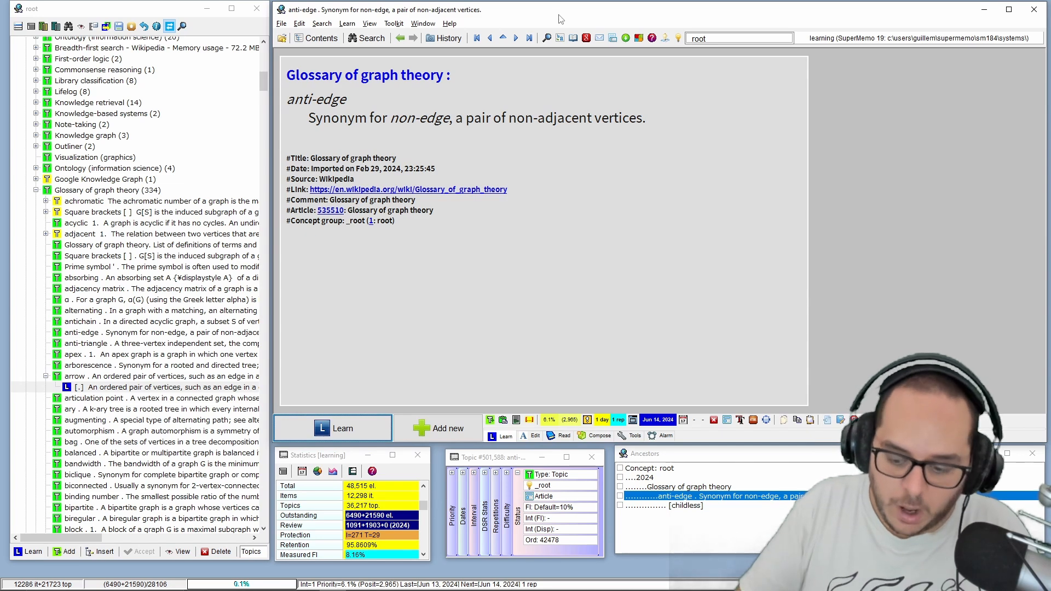
# - Step forward through the glossary entries from "anti-edge" to the cloze item under "arrow"
pyautogui.hotkey('alt', 'Right')
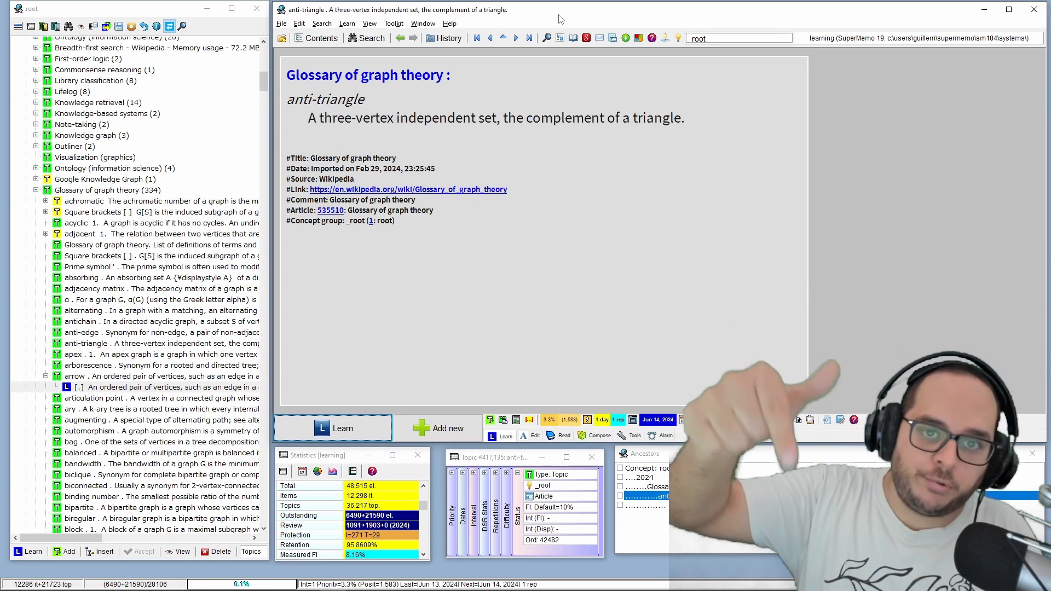
pyautogui.hotkey('alt', 'Right')
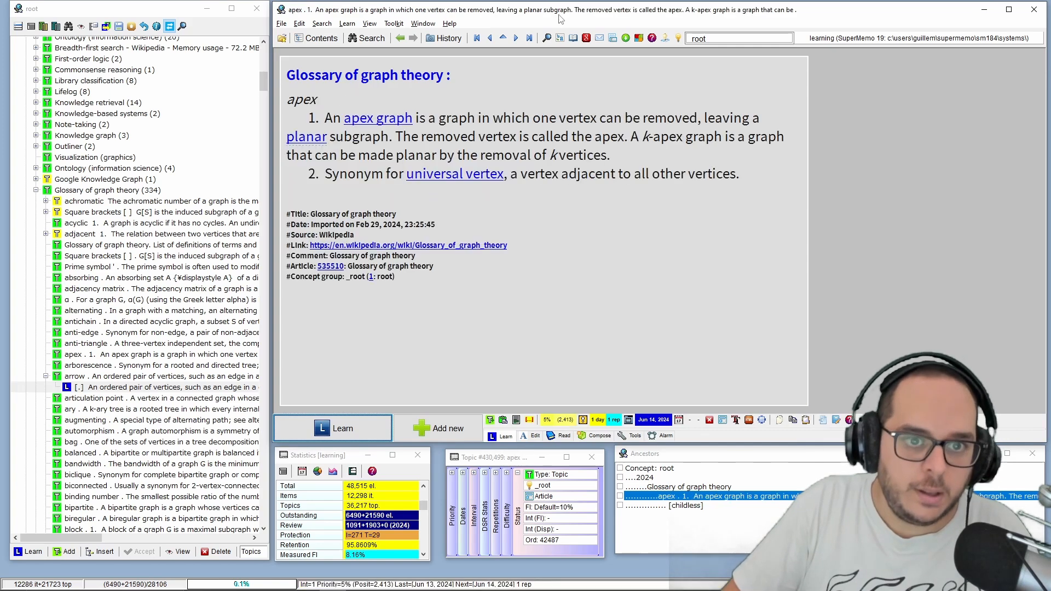
pyautogui.hotkey('alt', 'Right')
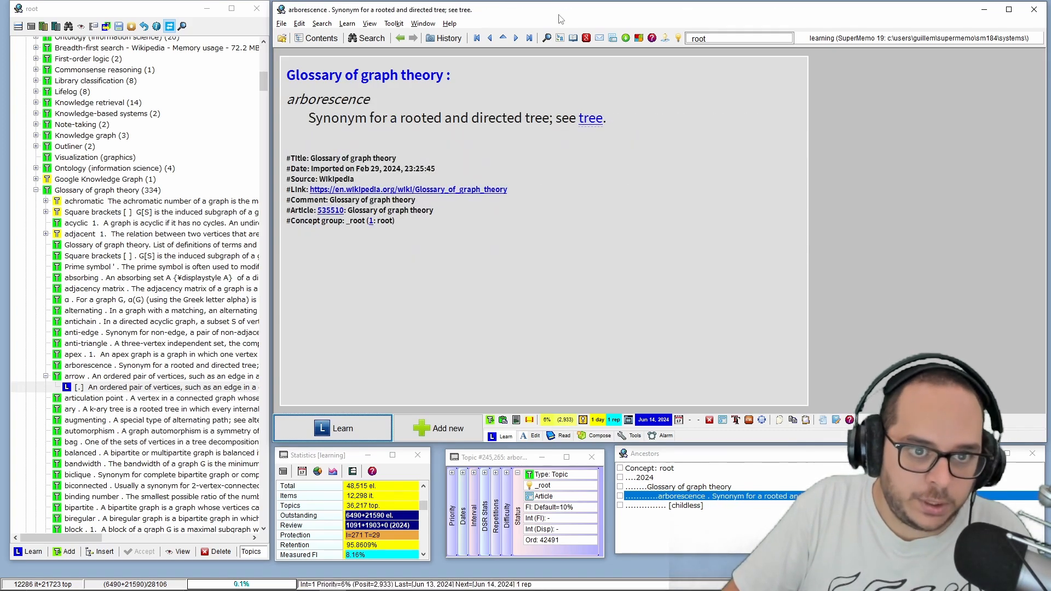
pyautogui.hotkey('alt', 'Right')
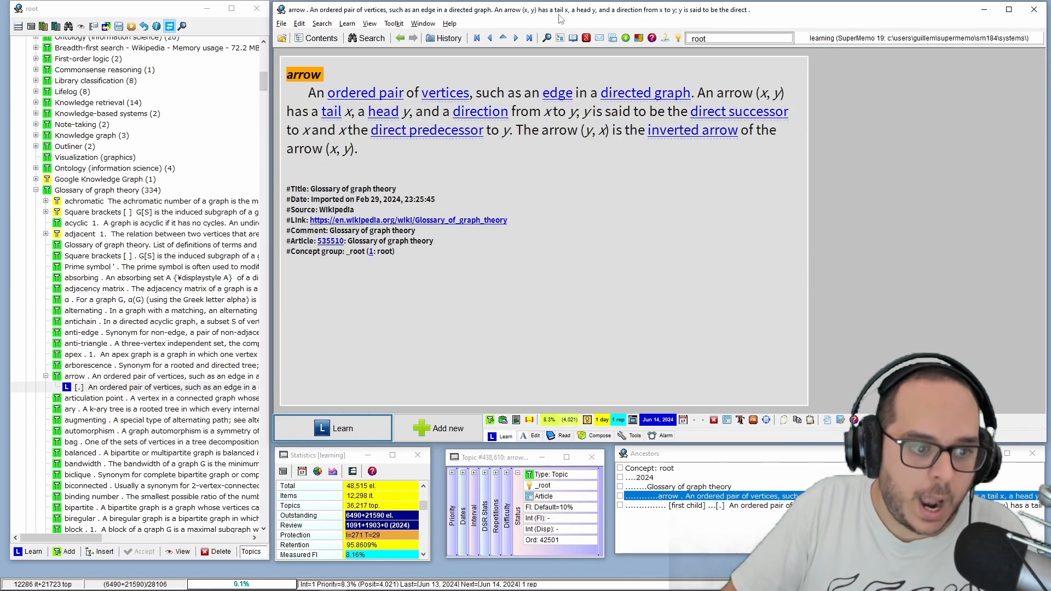
pyautogui.hotkey('alt', 'Right')
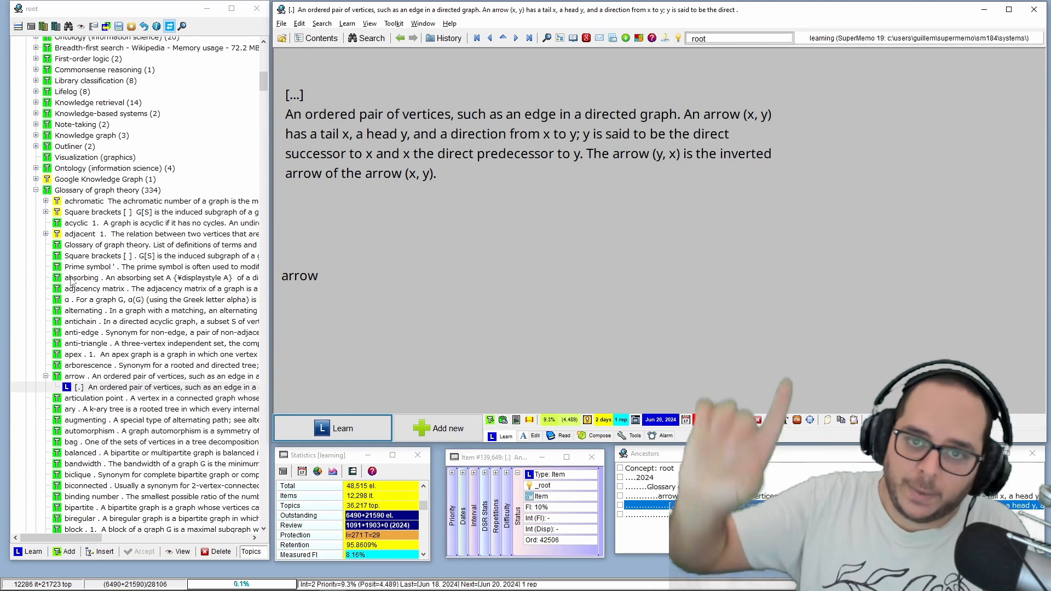
# - Select Glossary of graph theory in the tree and open a browser listing the article with all its descendants
pyautogui.click(88, 192)
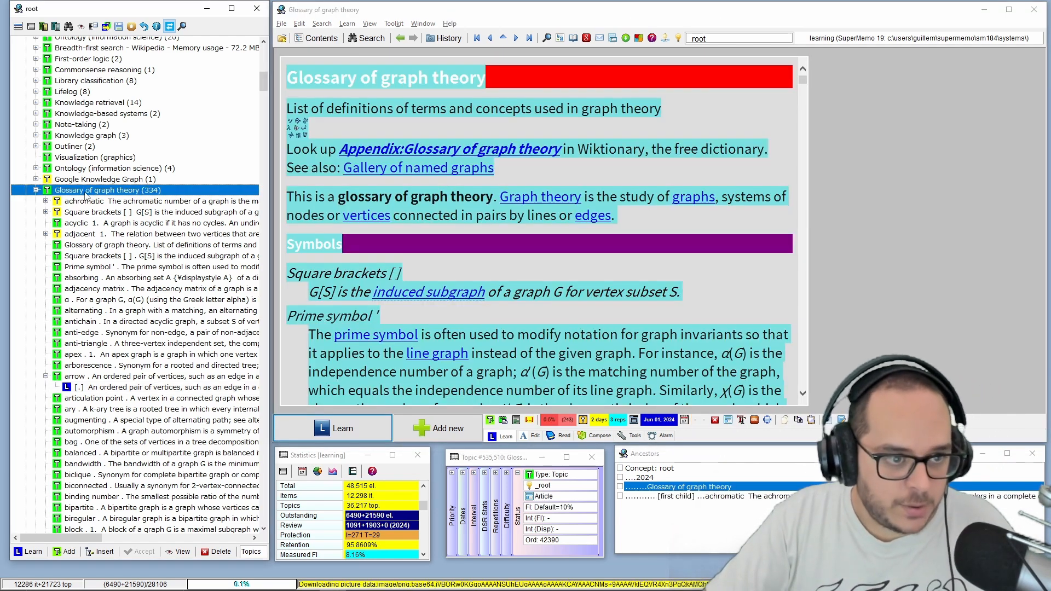
pyautogui.hotkey('ctrl', 'space')
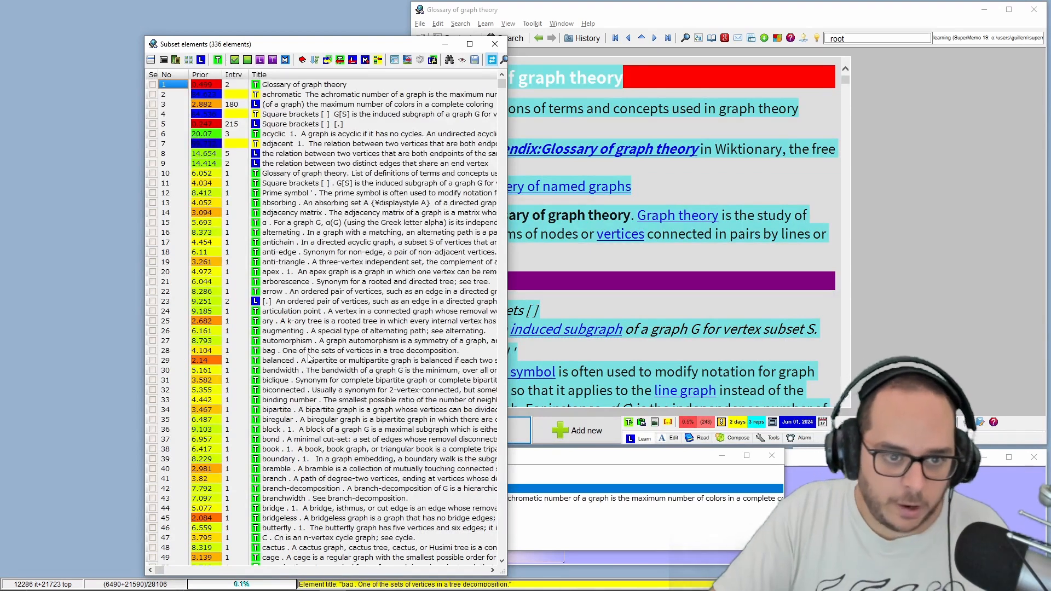
# - View the "articulation point" topic, the "arrow" cloze item and the "relation between two distinct edges" item from the browser
pyautogui.click(274, 311)
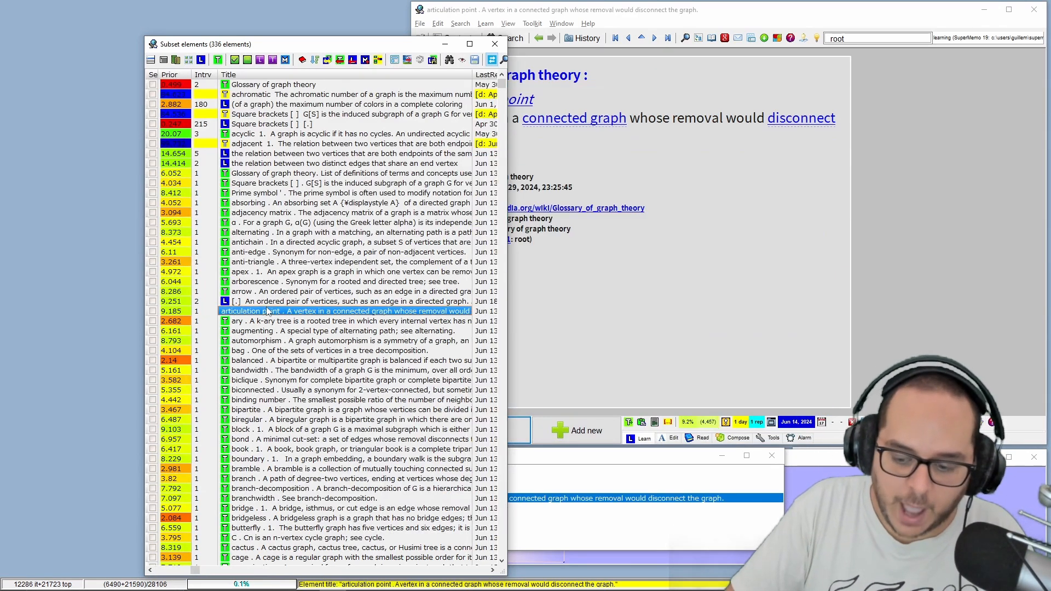
pyautogui.press('Up')
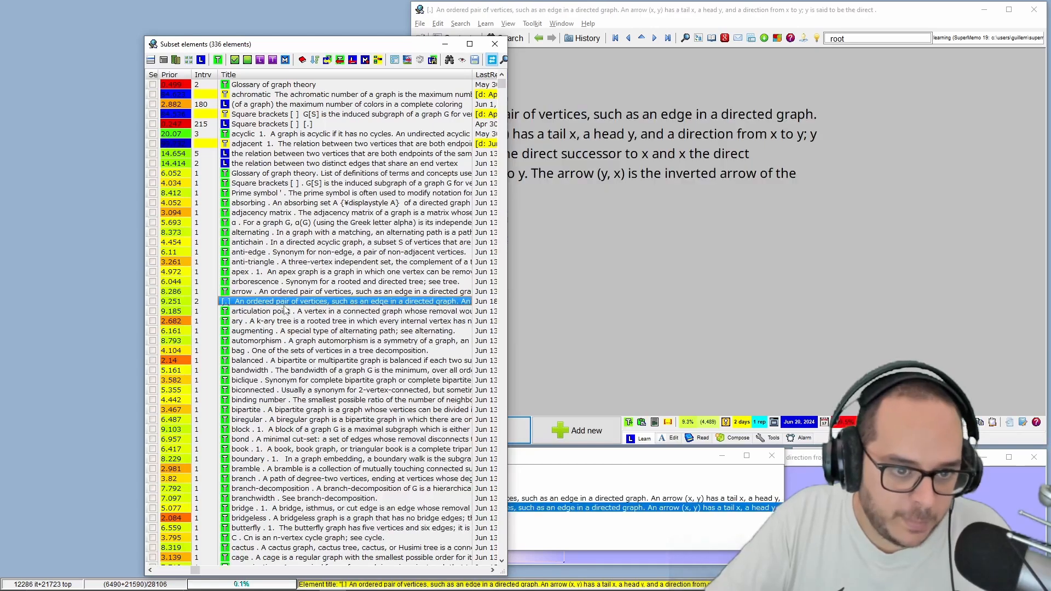
pyautogui.click(281, 164)
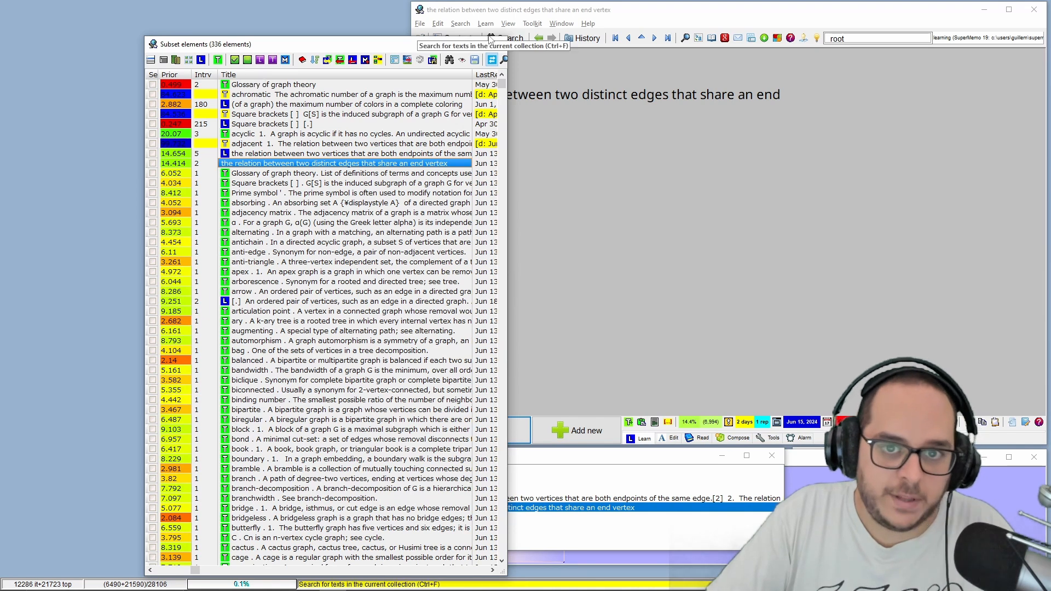
# - Restore the tree and element window layout, then extract the "alternating" definition paragraph and the first sentence of that extract
pyautogui.hotkey('ctrl', 'F5')
pyautogui.click(107, 313)
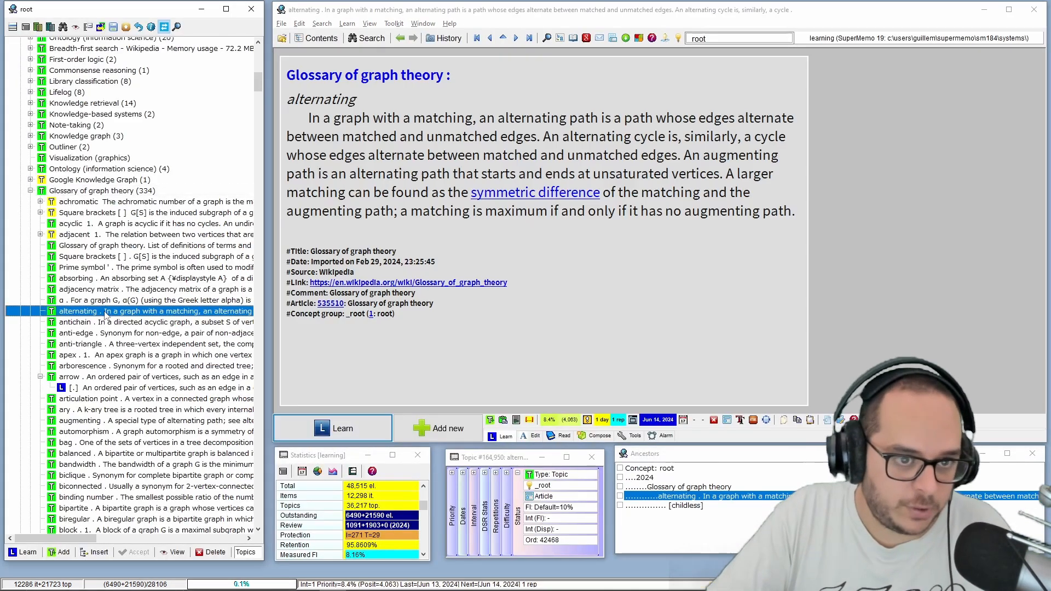
pyautogui.moveTo(307, 117); pyautogui.dragTo(801, 209)
pyautogui.hotkey('alt', 'x')
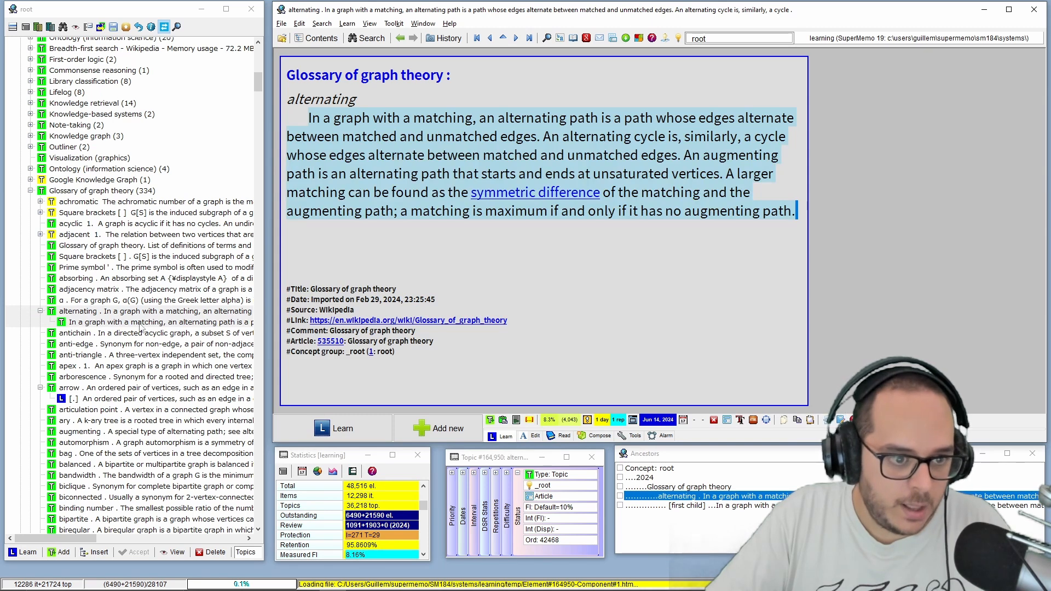
pyautogui.moveTo(544, 94); pyautogui.dragTo(286, 75)
pyautogui.hotkey('alt', 'x')
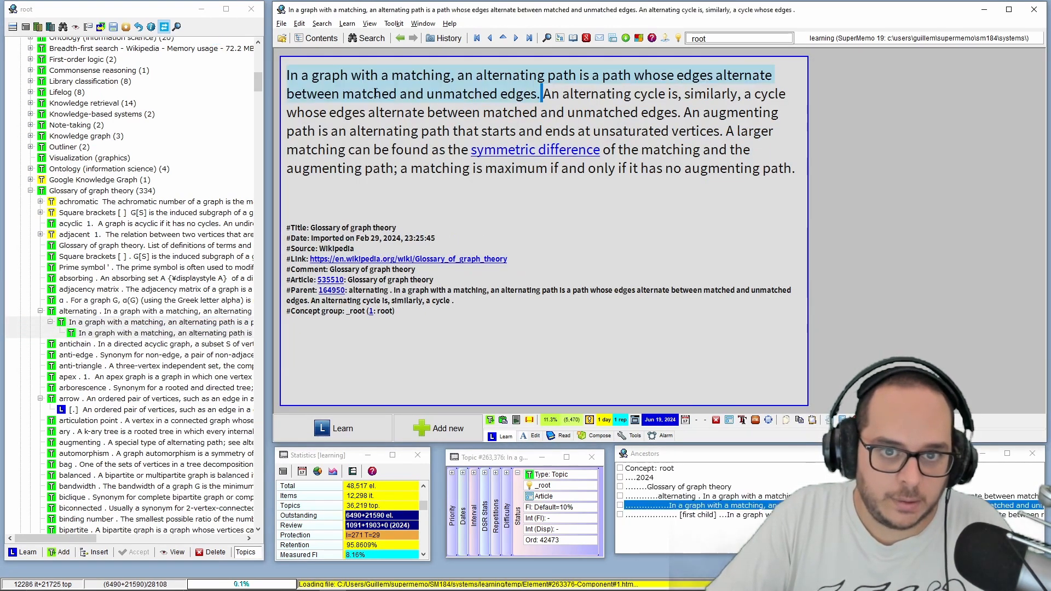
# - Create a cloze deletion on "unmatched edges." in the first-sentence extract and open the resulting item
pyautogui.click(199, 333)
pyautogui.moveTo(547, 96); pyautogui.dragTo(452, 87)
pyautogui.hotkey('alt', 'z')
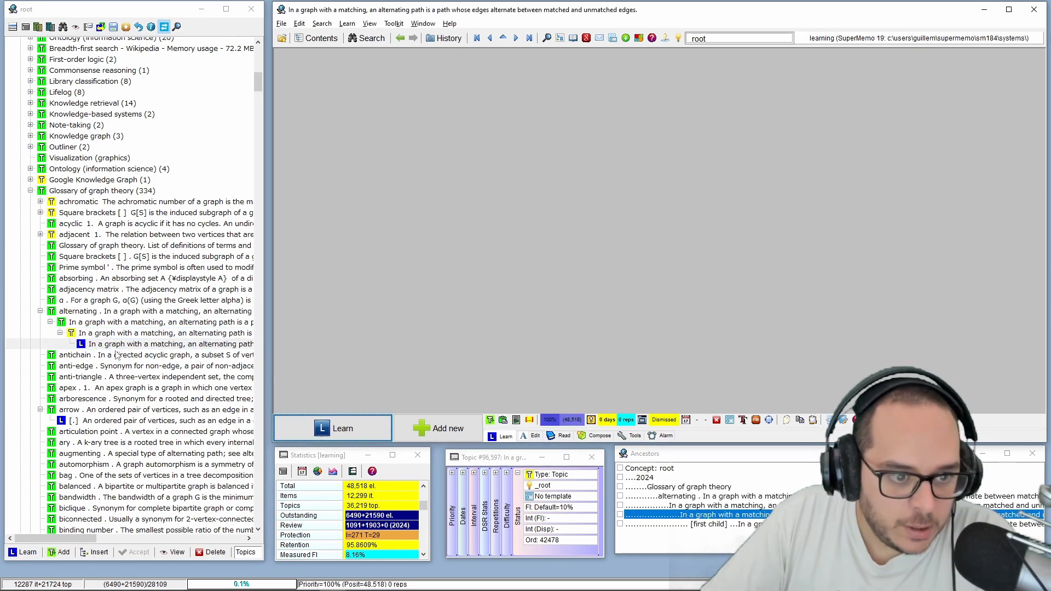
pyautogui.press('Return')
pyautogui.click(135, 345)
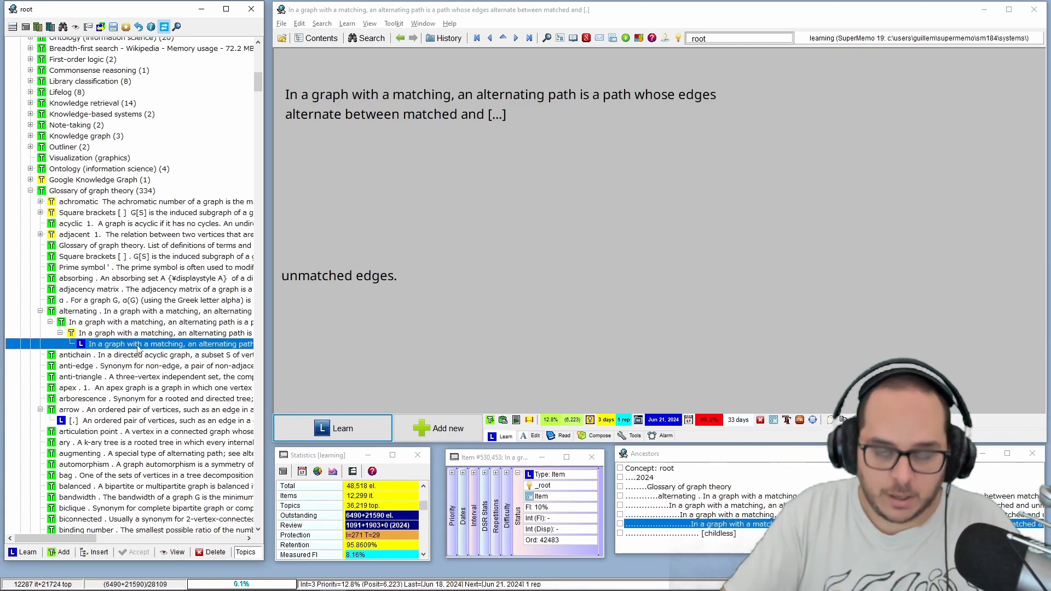
# - Step backward through the previous elements from the cloze item to the "alternating" topic
pyautogui.click(491, 41)
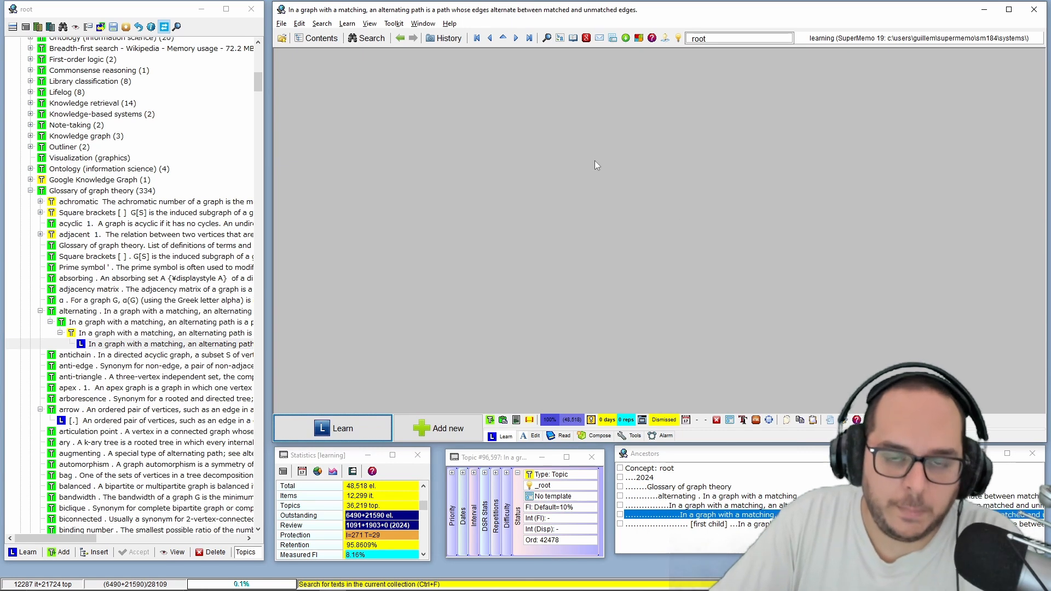
pyautogui.click(490, 42)
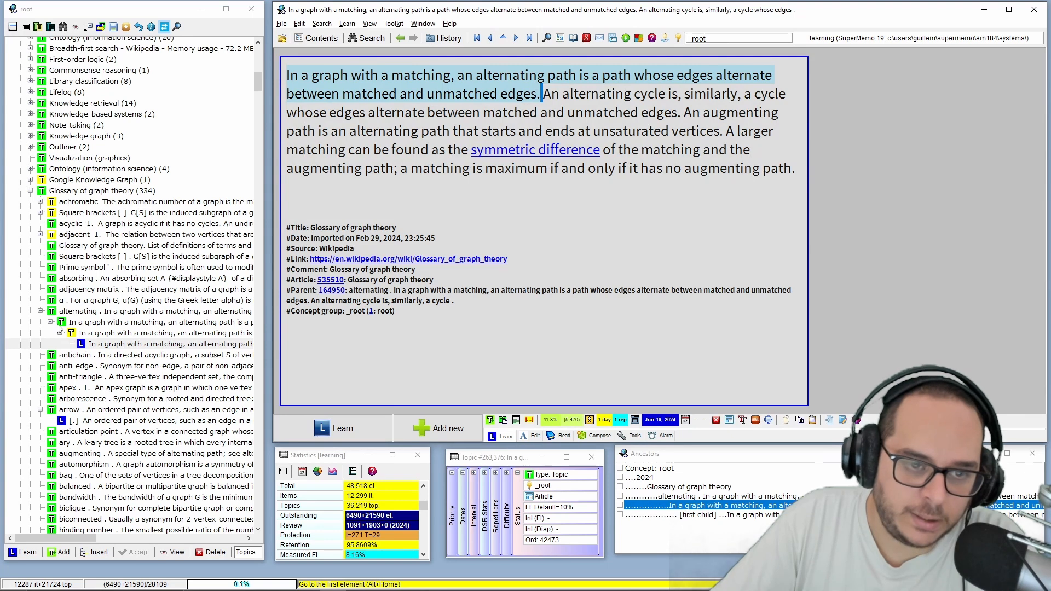
pyautogui.click(491, 40)
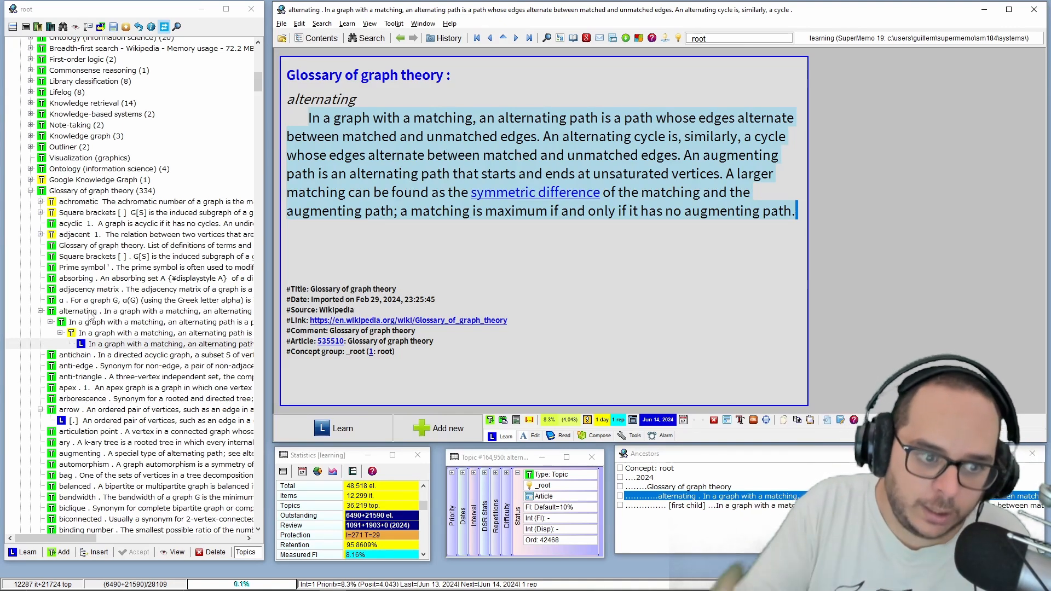
# - Reopen the "unmatched edges" cloze item and go up through its ancestors to Glossary of graph theory
pyautogui.click(128, 359)
pyautogui.click(127, 345)
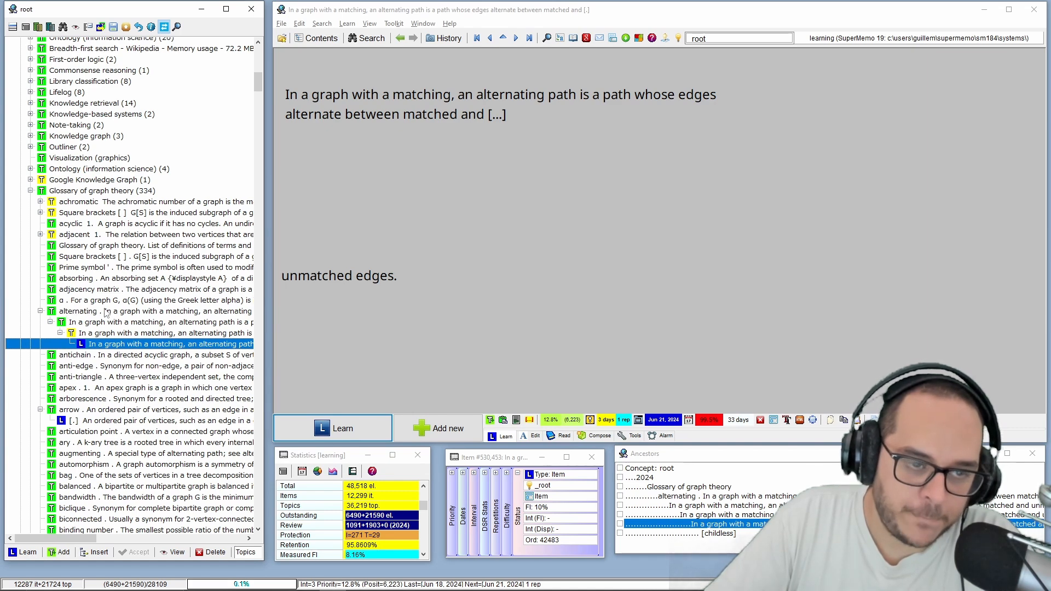
pyautogui.click(504, 38)
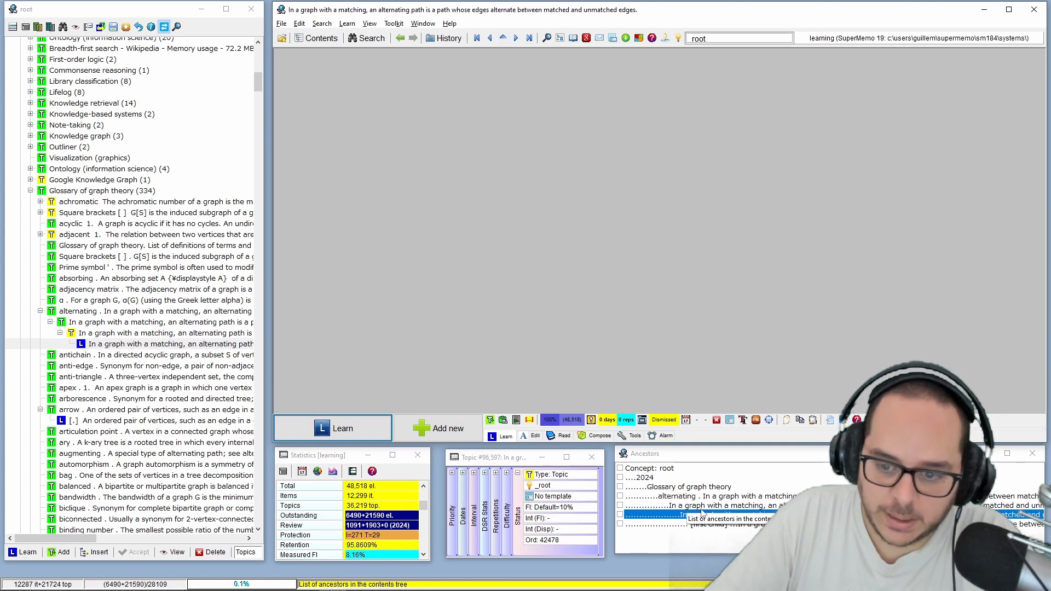
pyautogui.click(505, 40)
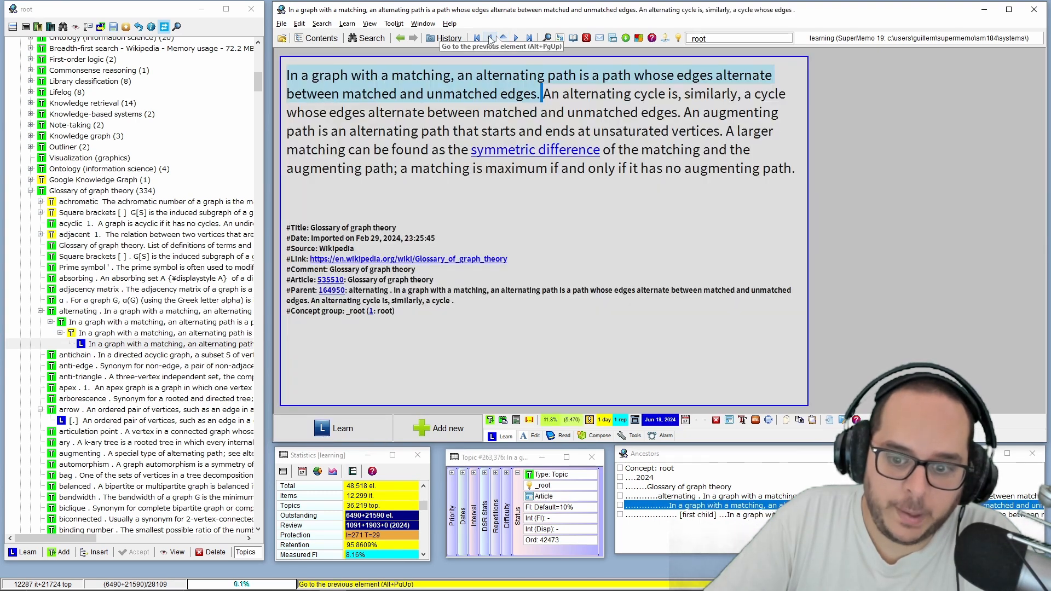
pyautogui.click(490, 40)
pyautogui.click(503, 39)
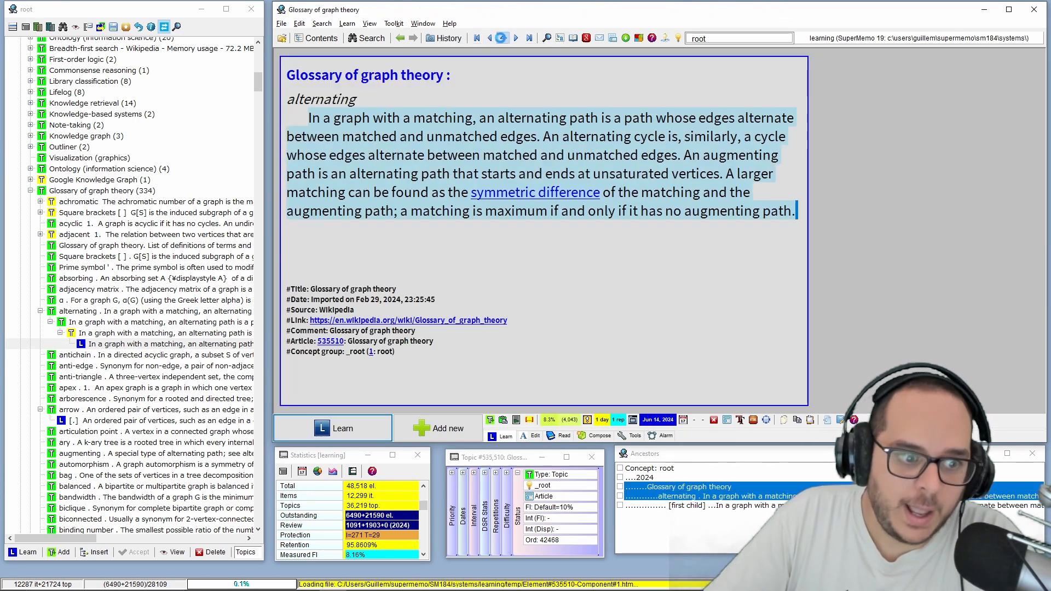
# - Move up and down the tree between the "unmatched edges" cloze item and the paragraph extract two levels above it
pyautogui.click(117, 311)
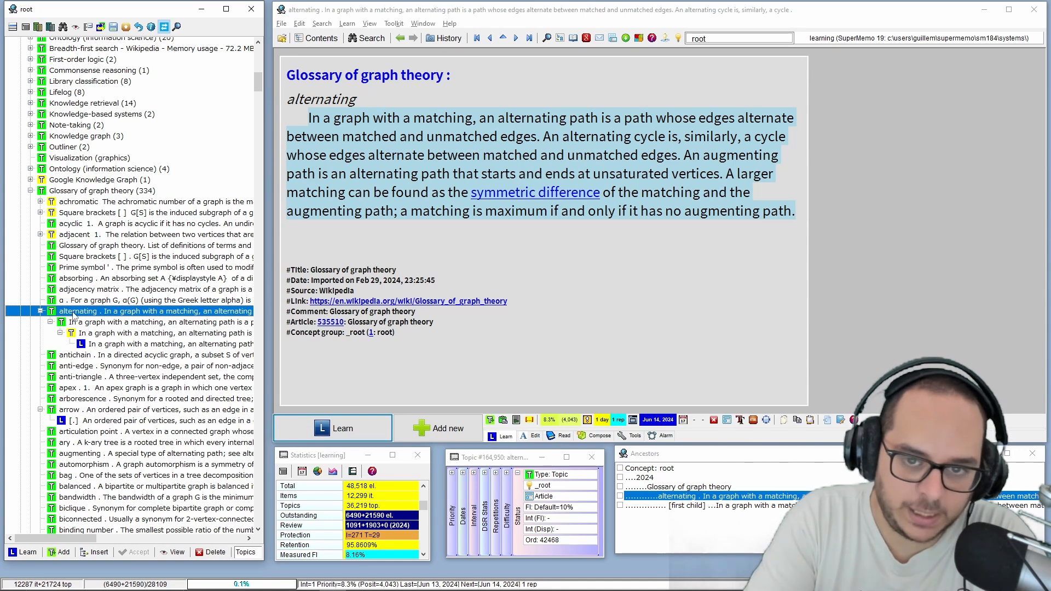
pyautogui.click(171, 345)
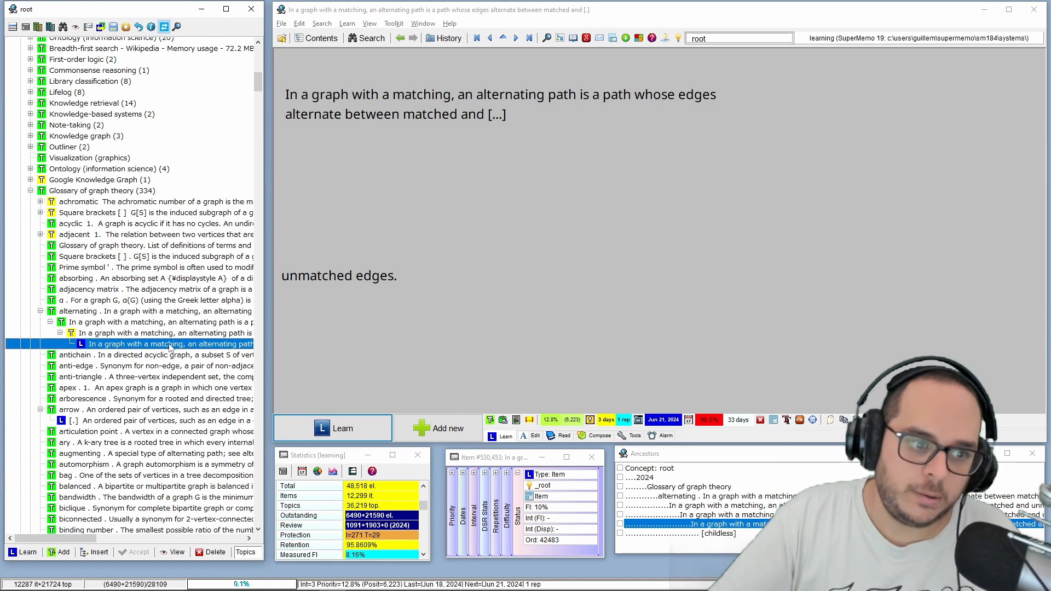
pyautogui.press('Up')
pyautogui.press('Up')
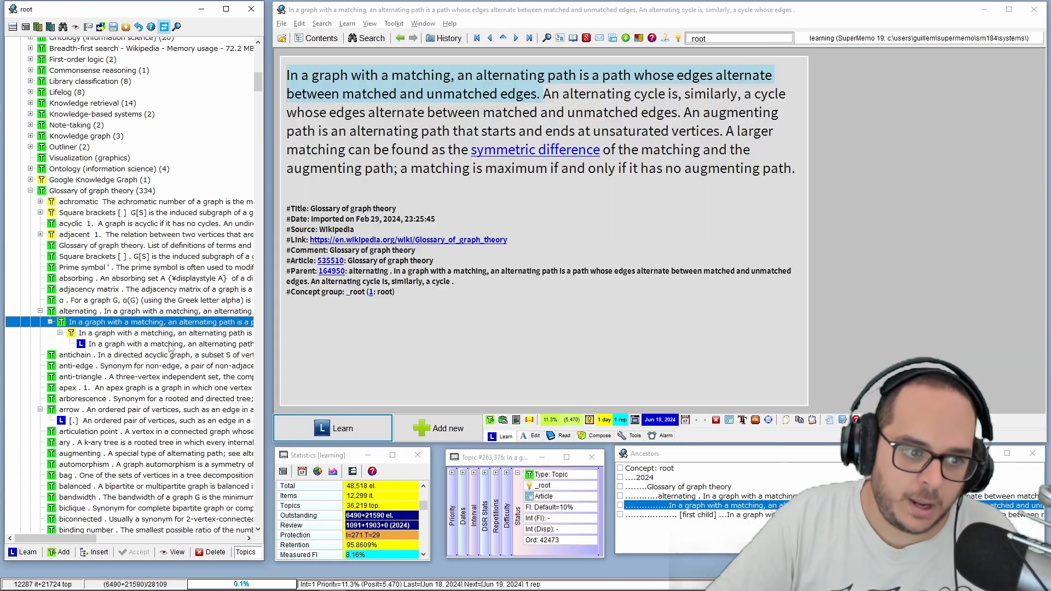
pyautogui.press('Down')
pyautogui.press('Down')
pyautogui.press('Up')
pyautogui.press('Up')
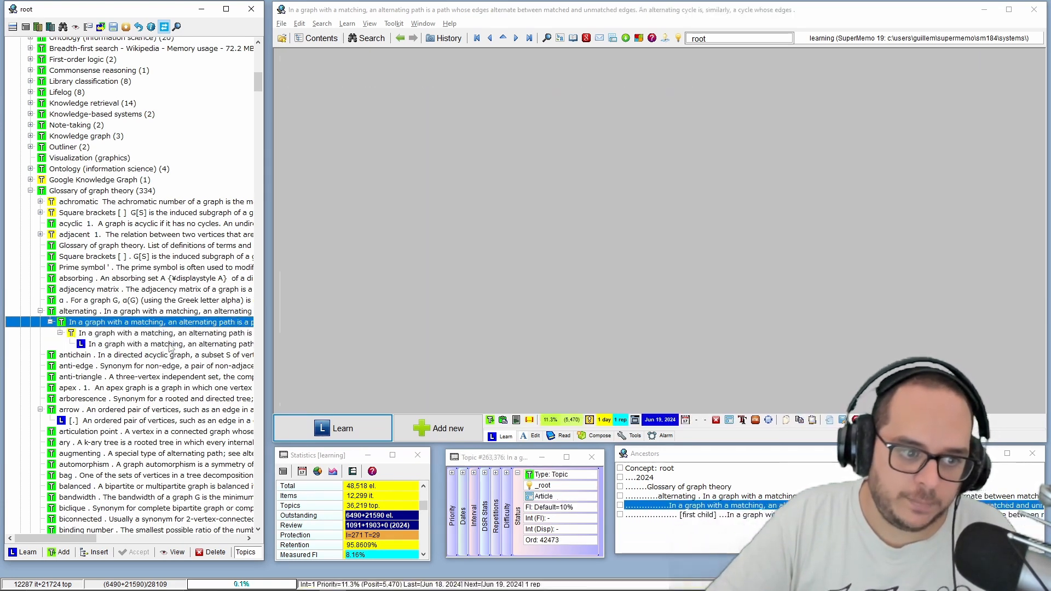
pyautogui.press('Down')
pyautogui.press('Down')
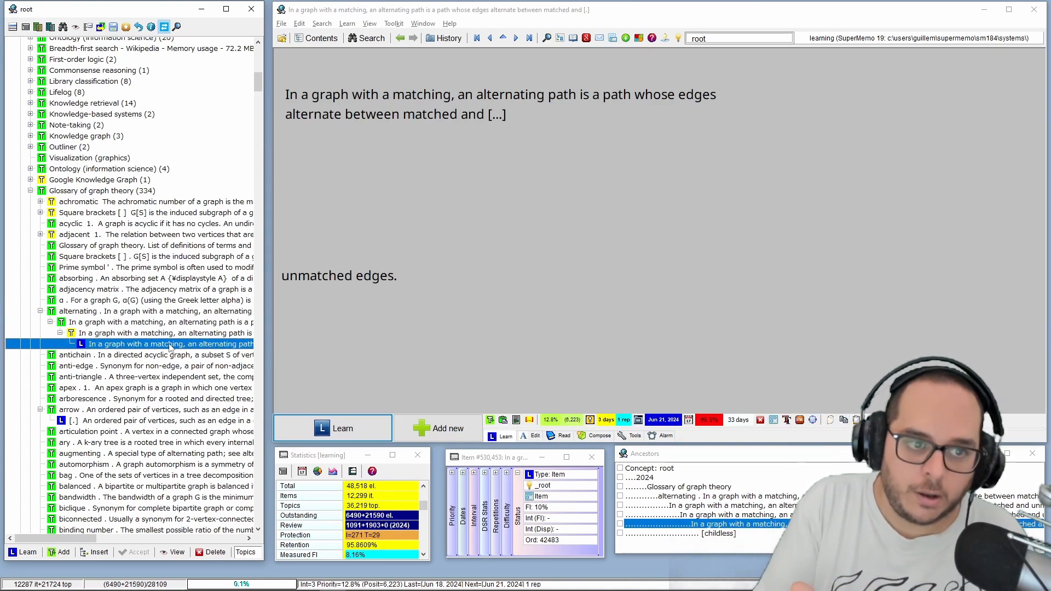
# - Climb the tree from the cloze item to Glossary of graph theory, then visit its last entry "windmill" and return to the parent
pyautogui.press('Up')
pyautogui.press('Up')
pyautogui.press('Up')
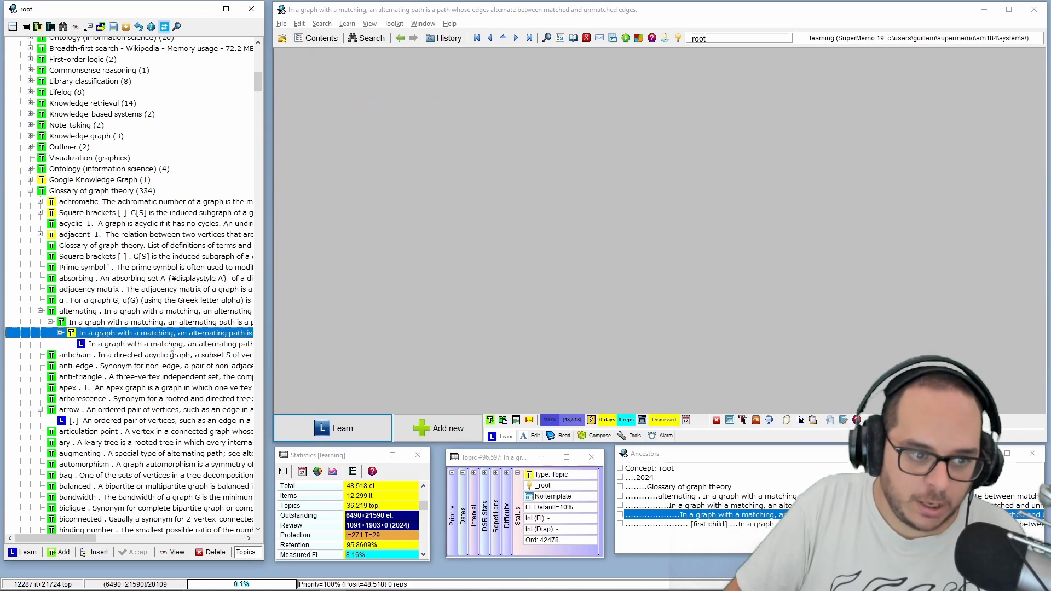
pyautogui.press('BackSpace')
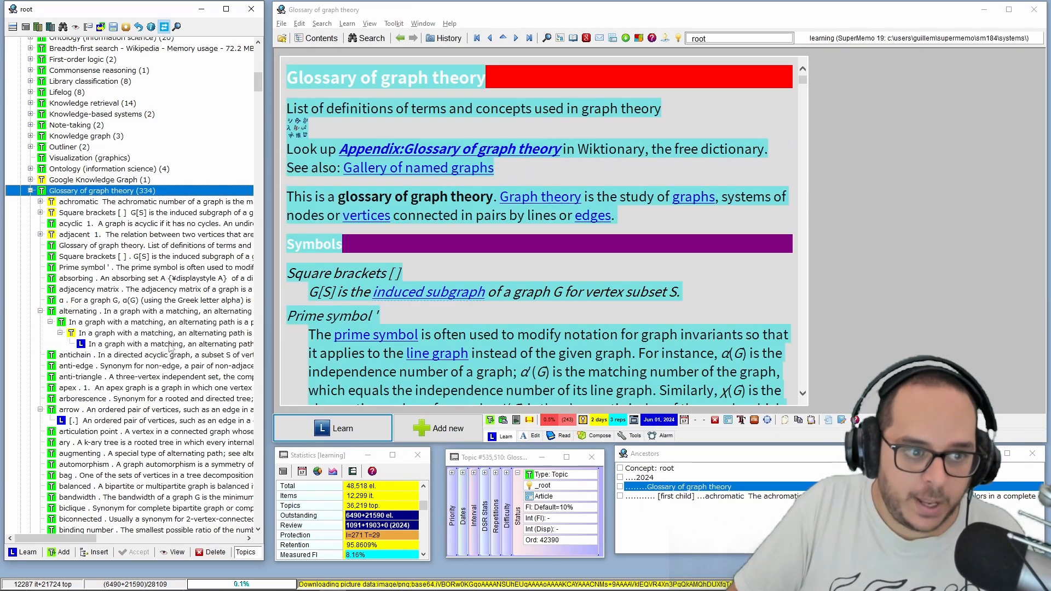
pyautogui.press('End')
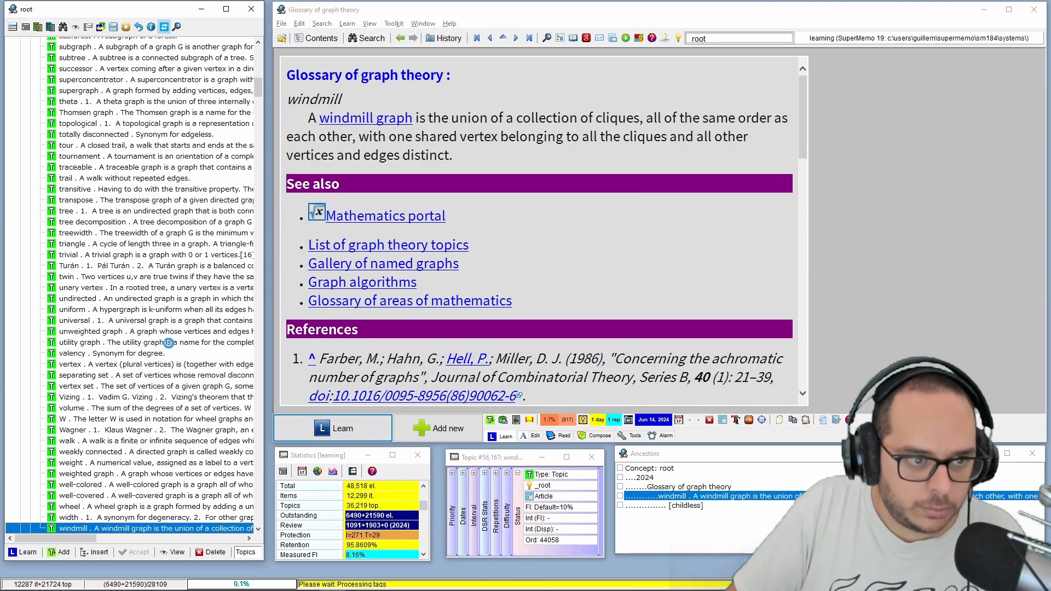
pyautogui.press('BackSpace')
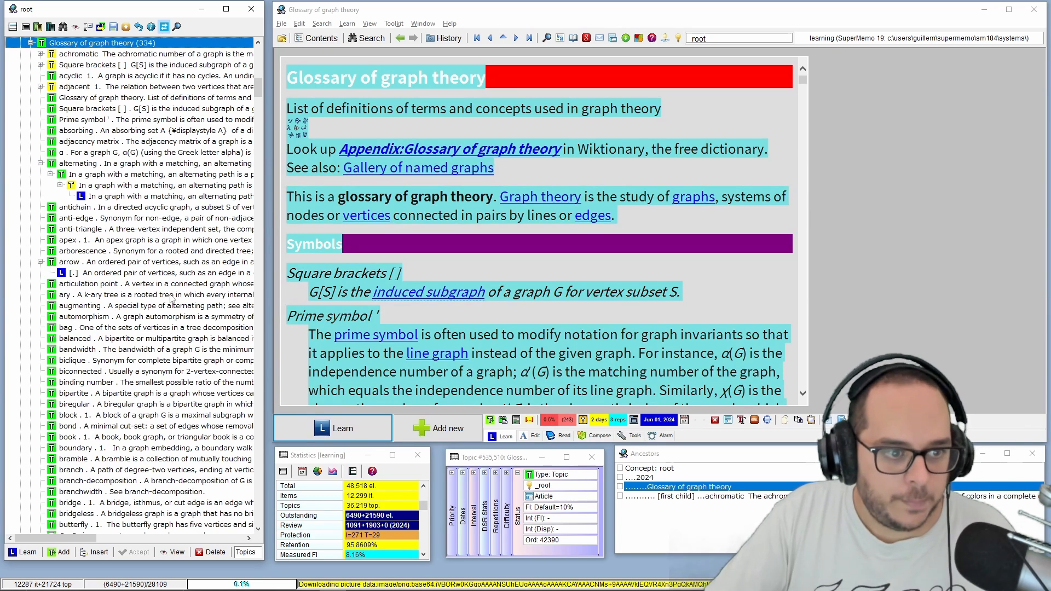
# - Select the "unmatched edges" cloze item in the tree and climb through "alternating" to Glossary of graph theory
pyautogui.click(117, 199)
pyautogui.press('Up')
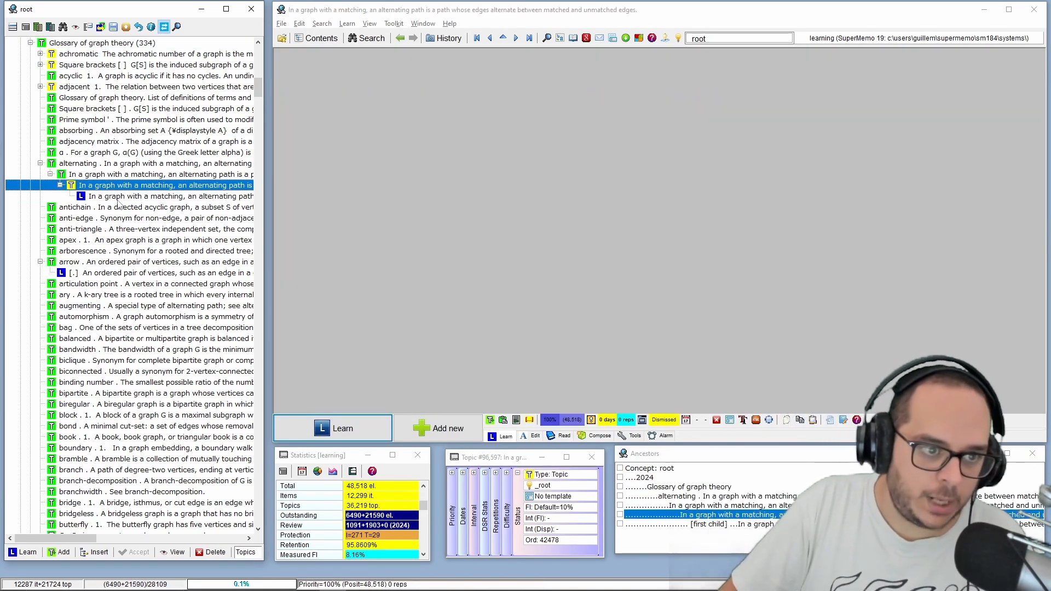
pyautogui.press('Up')
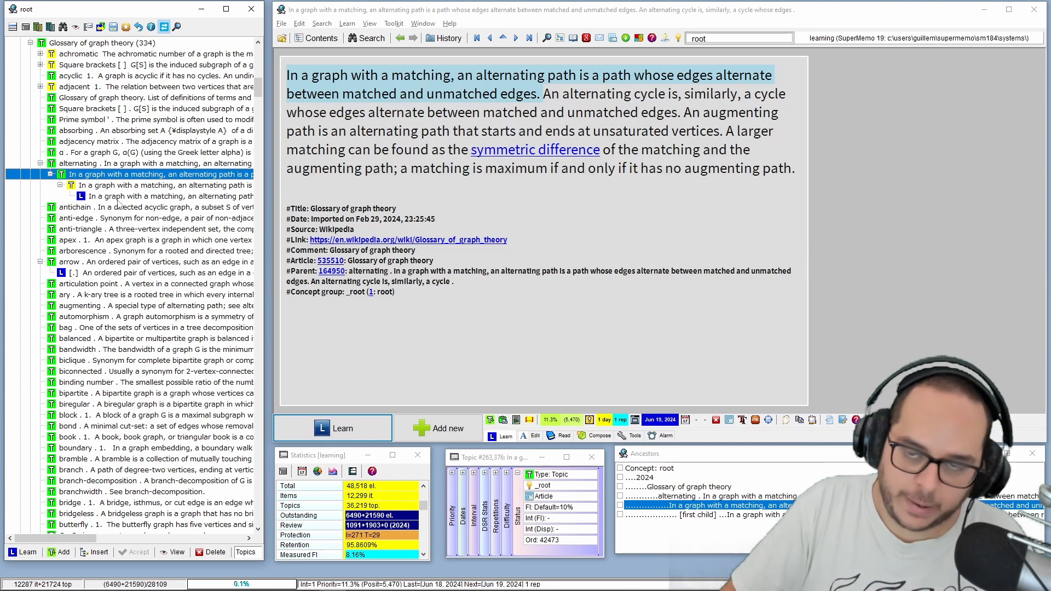
pyautogui.press('Up')
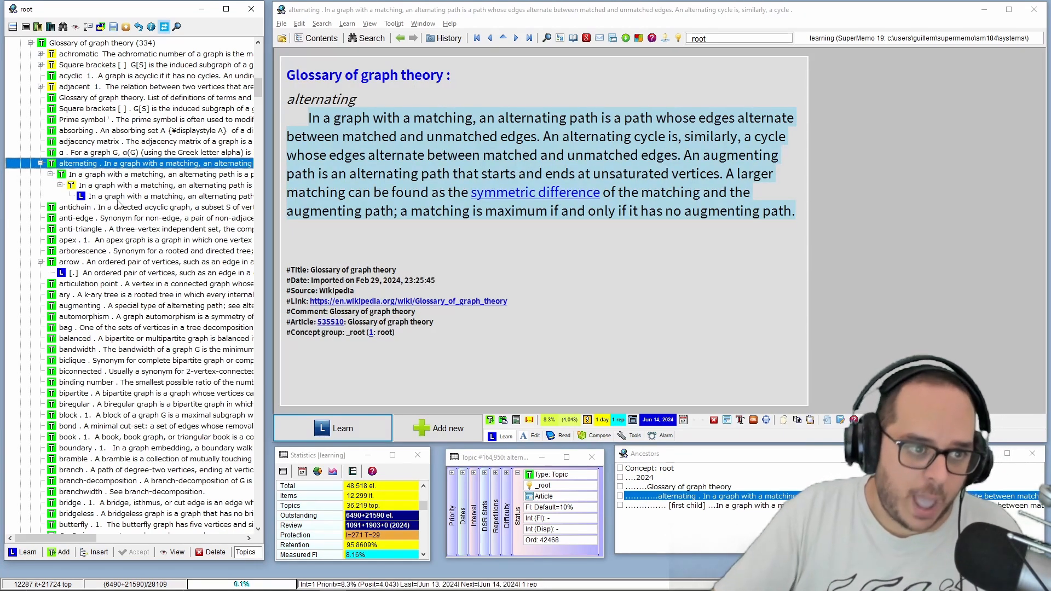
pyautogui.scroll(2, 186, 403)
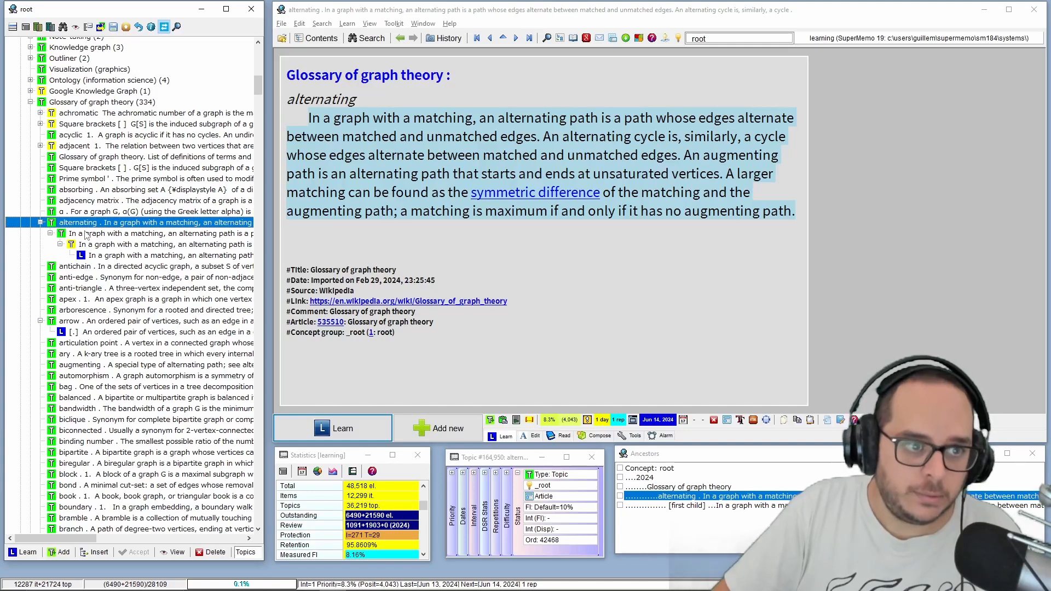
pyautogui.press('BackSpace')
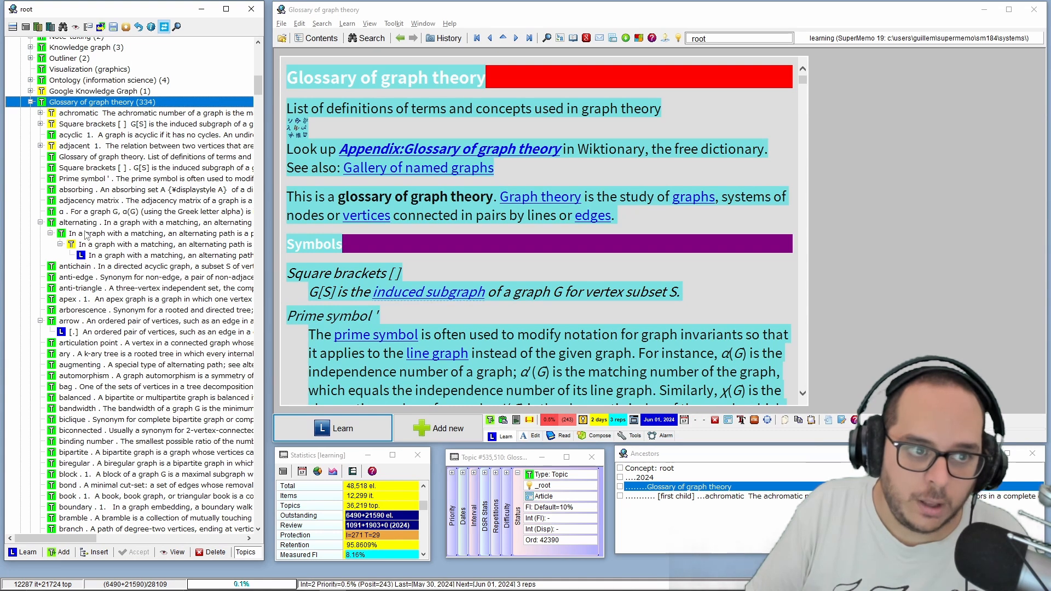
# - Jump to the last entry "windmill" in the tree, go up to its parent, and show "windmill" in the element window
pyautogui.press('End')
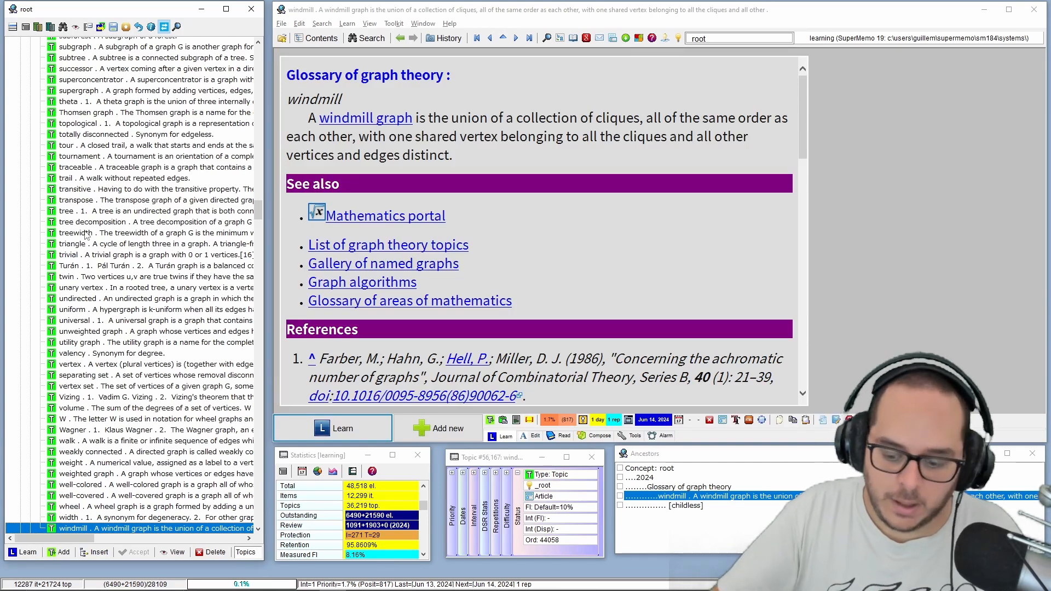
pyautogui.press('Left')
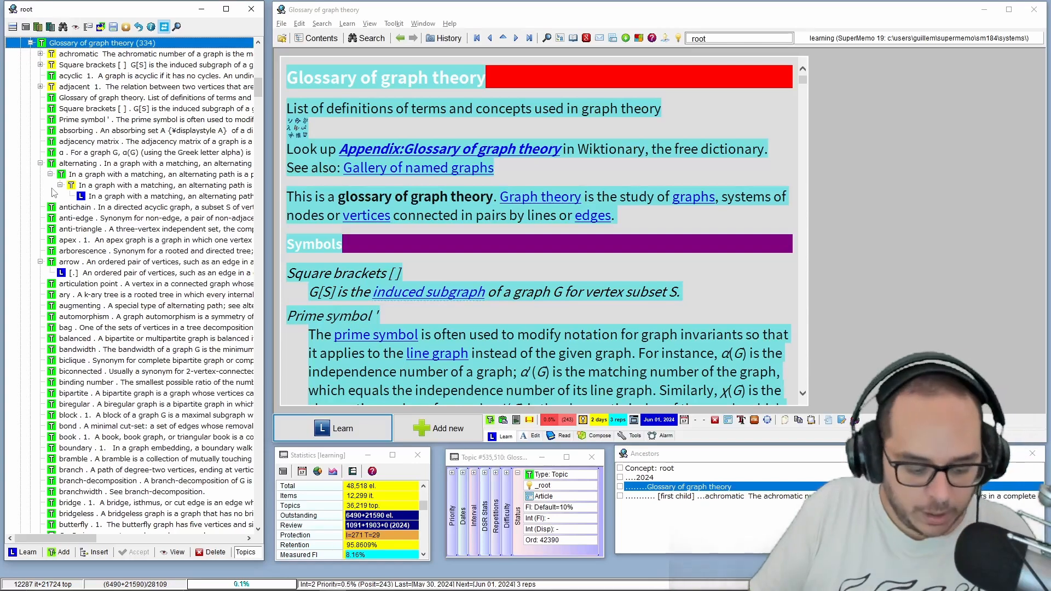
pyautogui.press('Return')
pyautogui.press('Return')
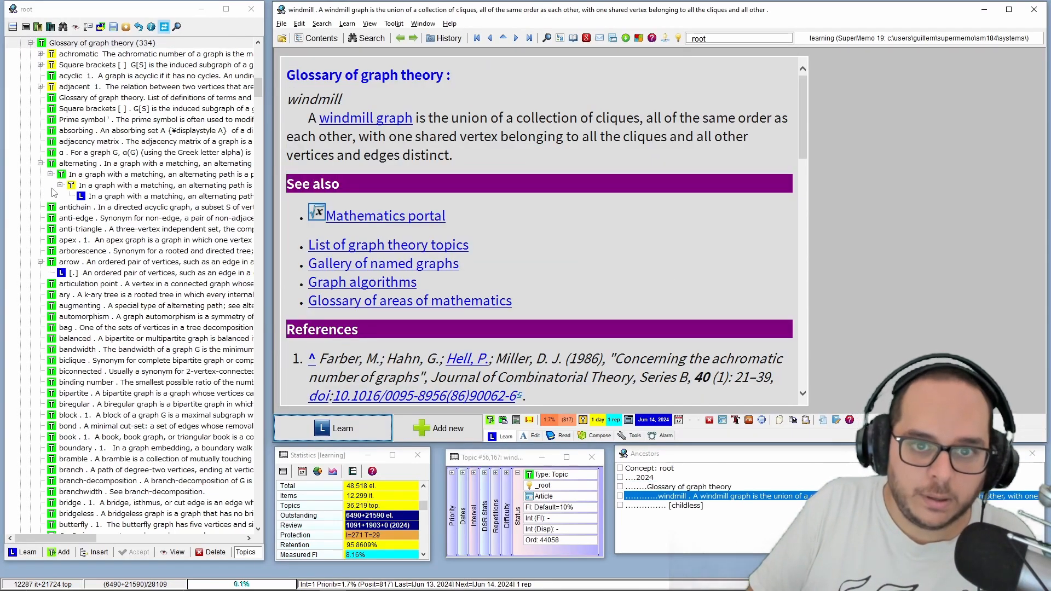
# - Go back to the "alternating" topic in the element window and locate it in the knowledge tree
pyautogui.hotkey('alt', 'Left')
pyautogui.press('Return')
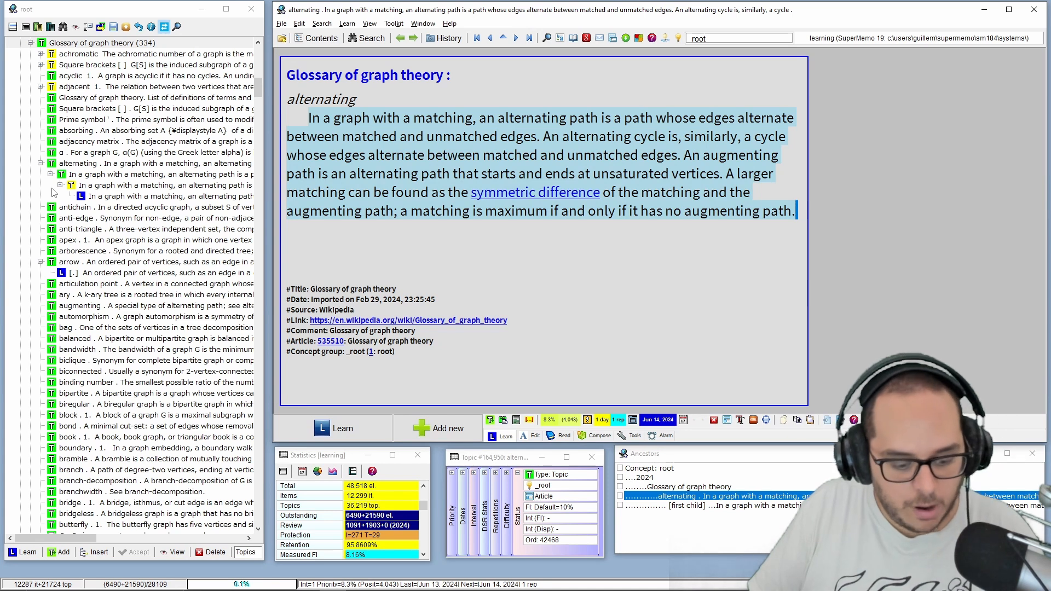
pyautogui.hotkey('ctrl', 'c')
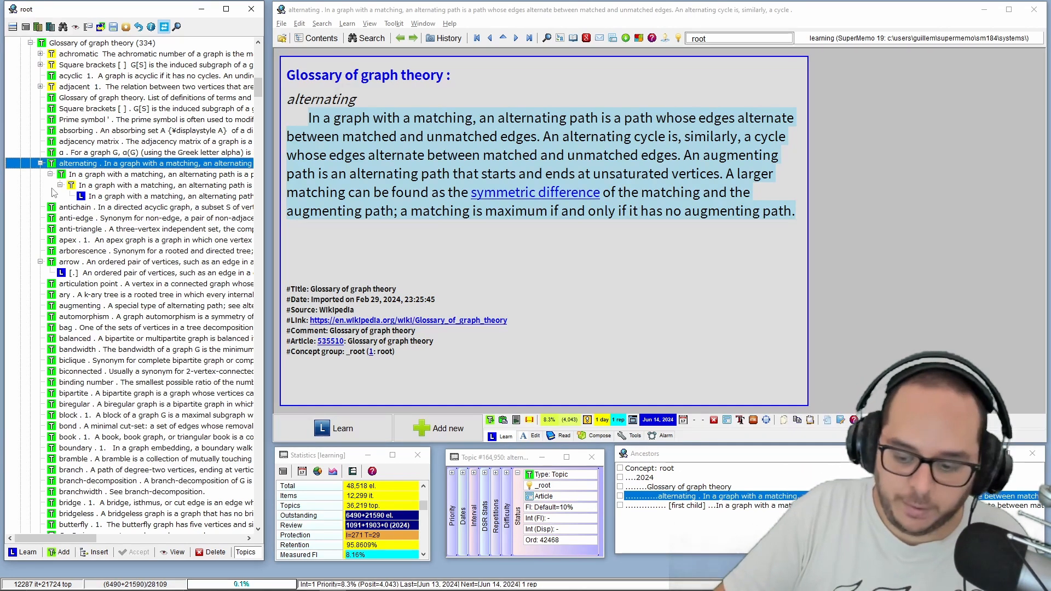
pyautogui.scroll(5, 53, 193)
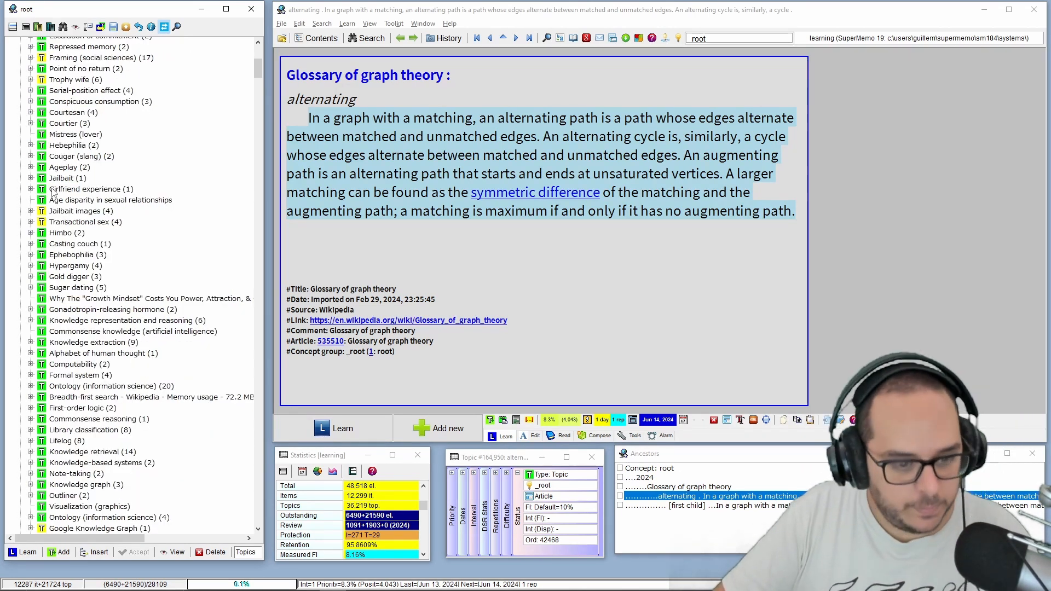
# - Look through the knowledge tree around the Glossary of graph theory branch, examining its entries and the topics before and after it
pyautogui.scroll(-4, 53, 193)
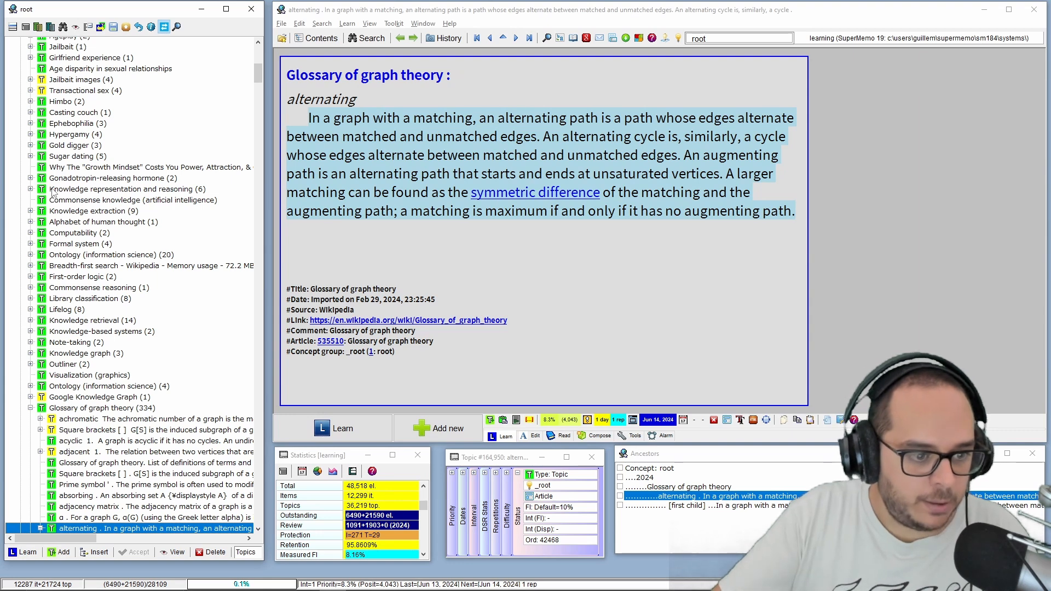
pyautogui.scroll(-4, 146, 435)
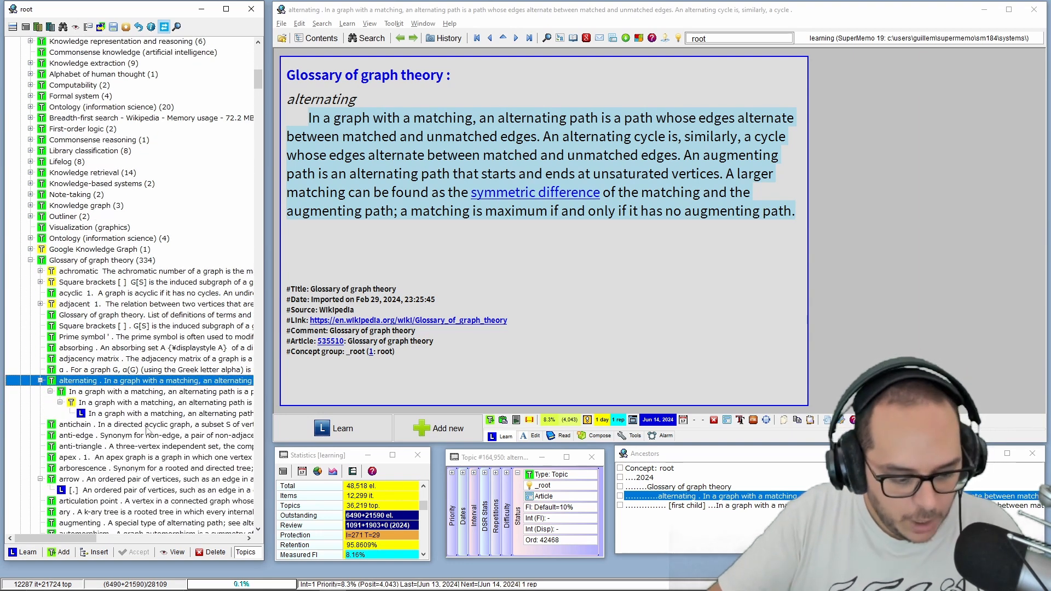
pyautogui.scroll(20, 147, 431)
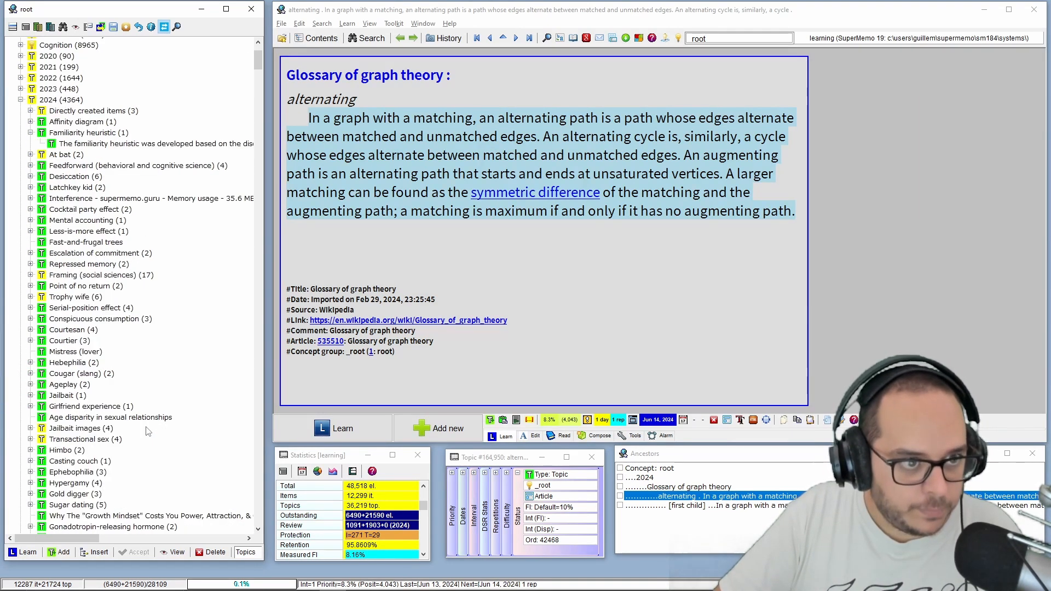
pyautogui.scroll(-20, 147, 432)
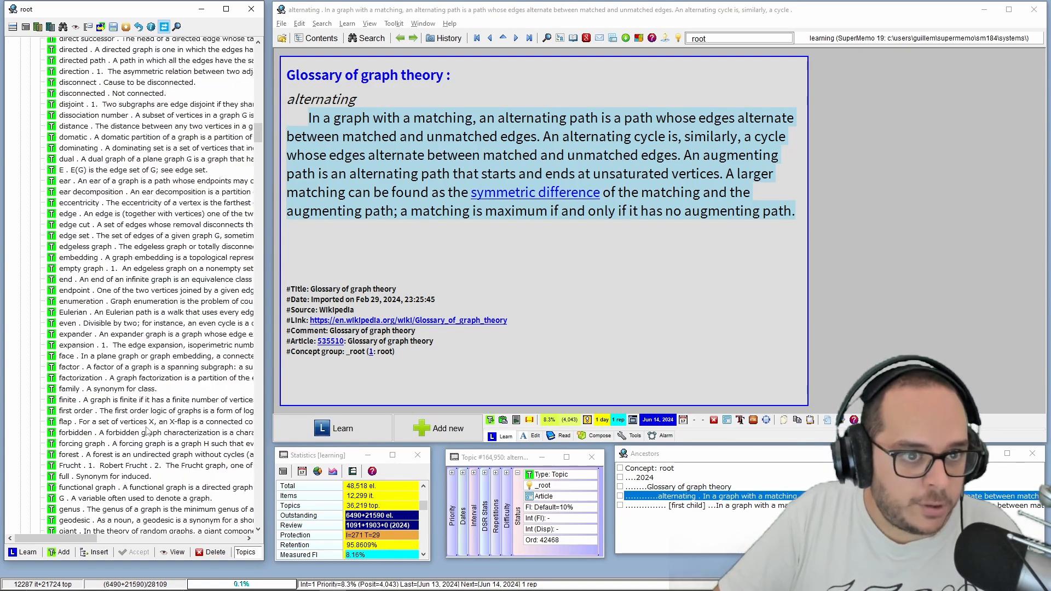
pyautogui.scroll(-15, 147, 432)
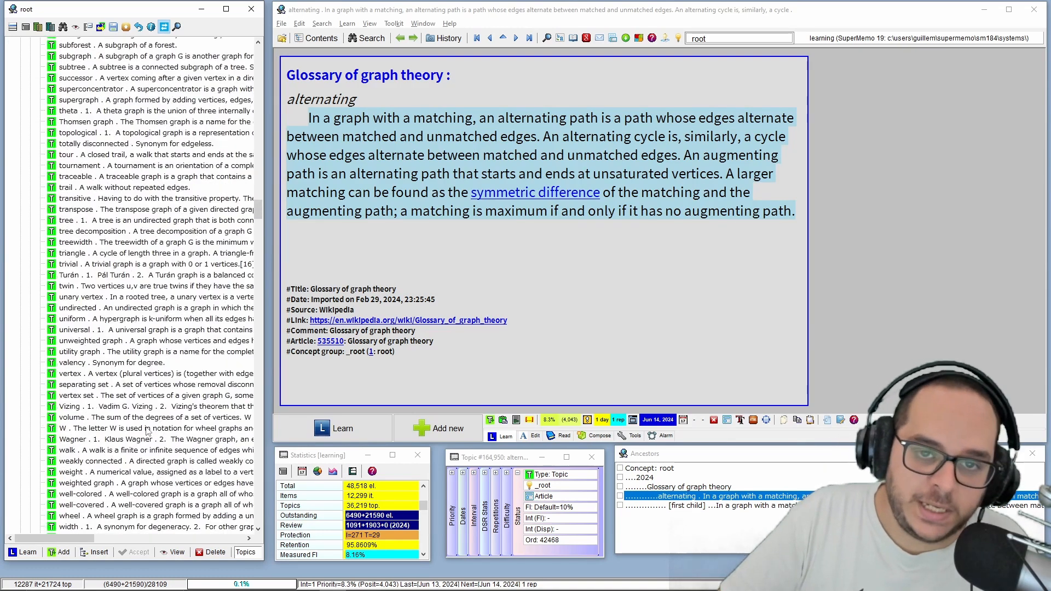
pyautogui.scroll(20, 146, 431)
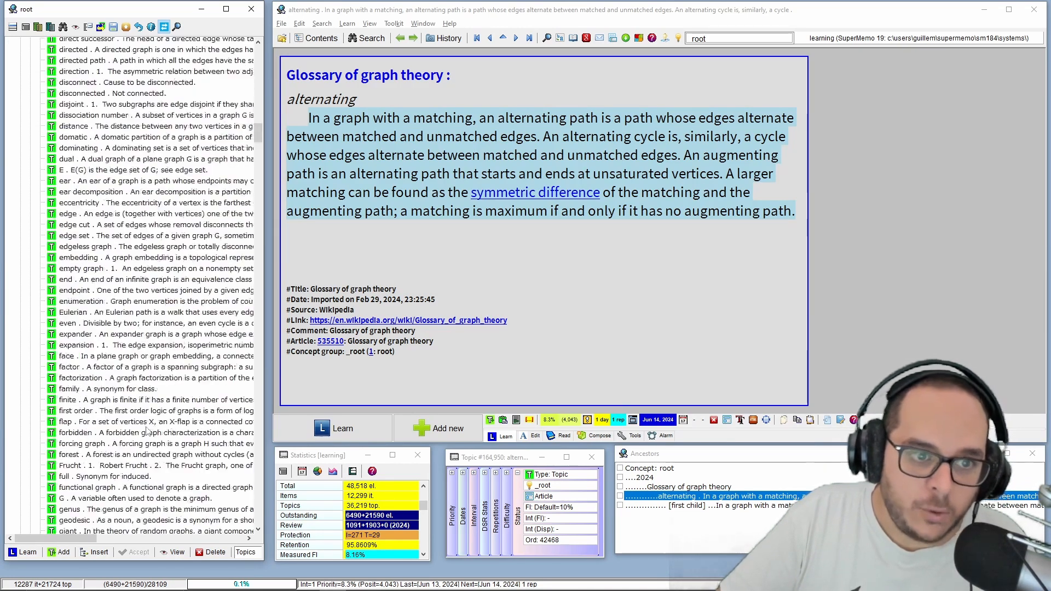
pyautogui.scroll(20, 147, 432)
pyautogui.scroll(-20, 147, 432)
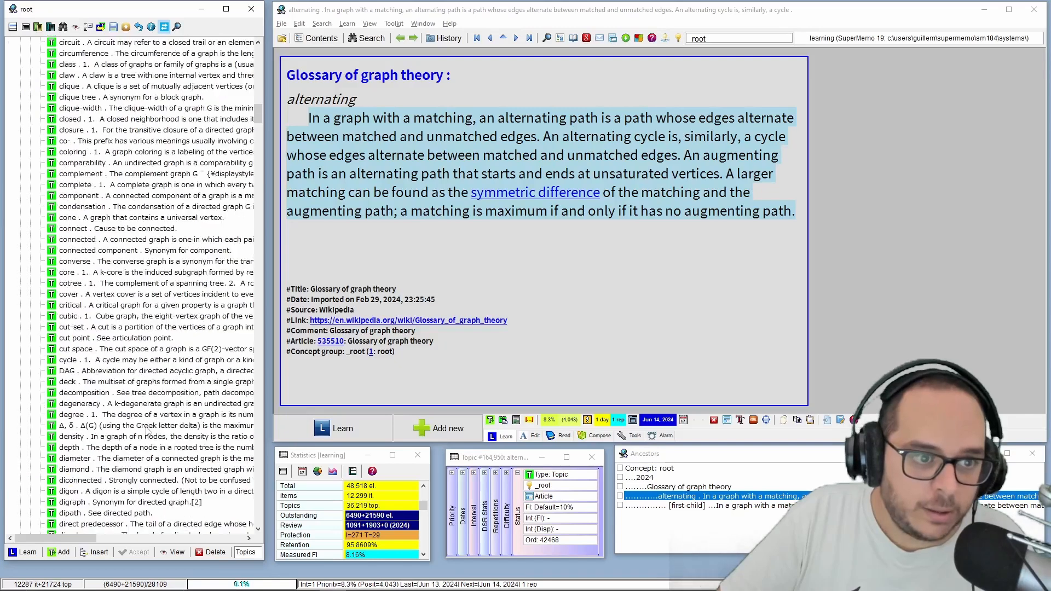
pyautogui.scroll(-20, 147, 432)
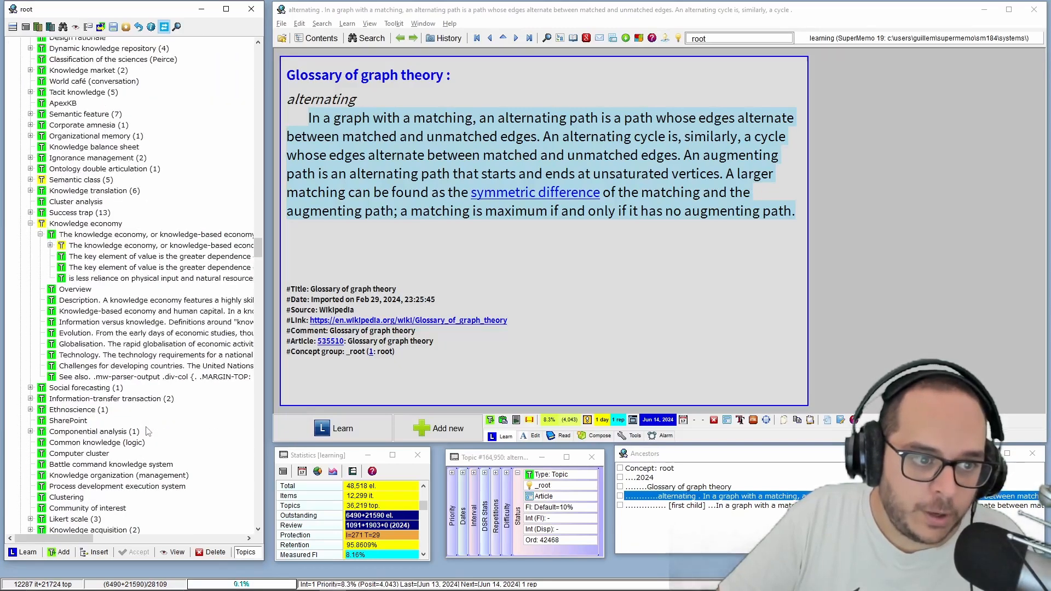
pyautogui.scroll(15, 146, 432)
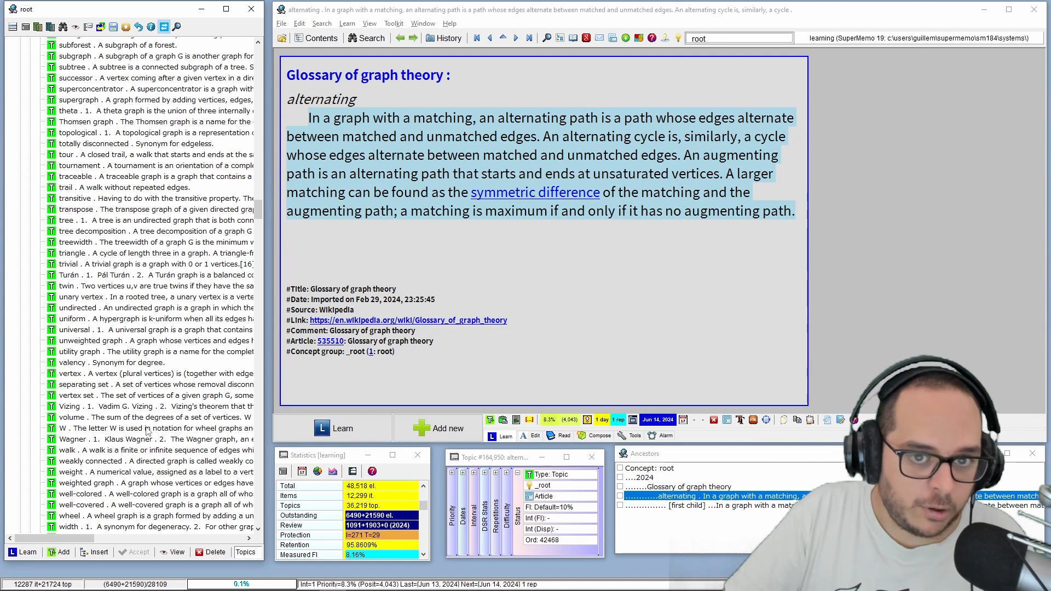
pyautogui.scroll(20, 147, 431)
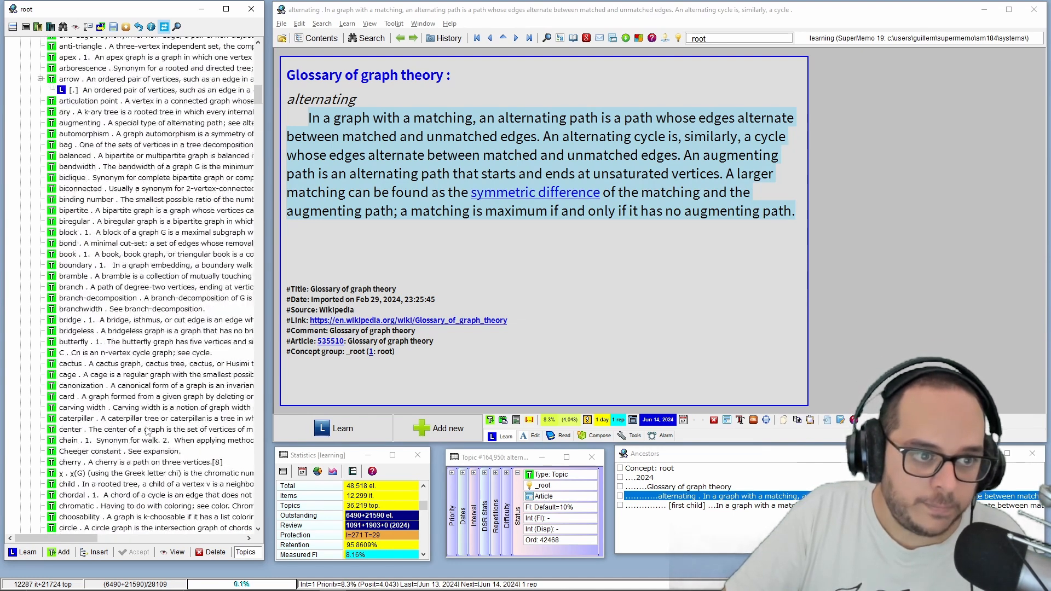
pyautogui.scroll(-20, 147, 430)
pyautogui.scroll(20, 147, 431)
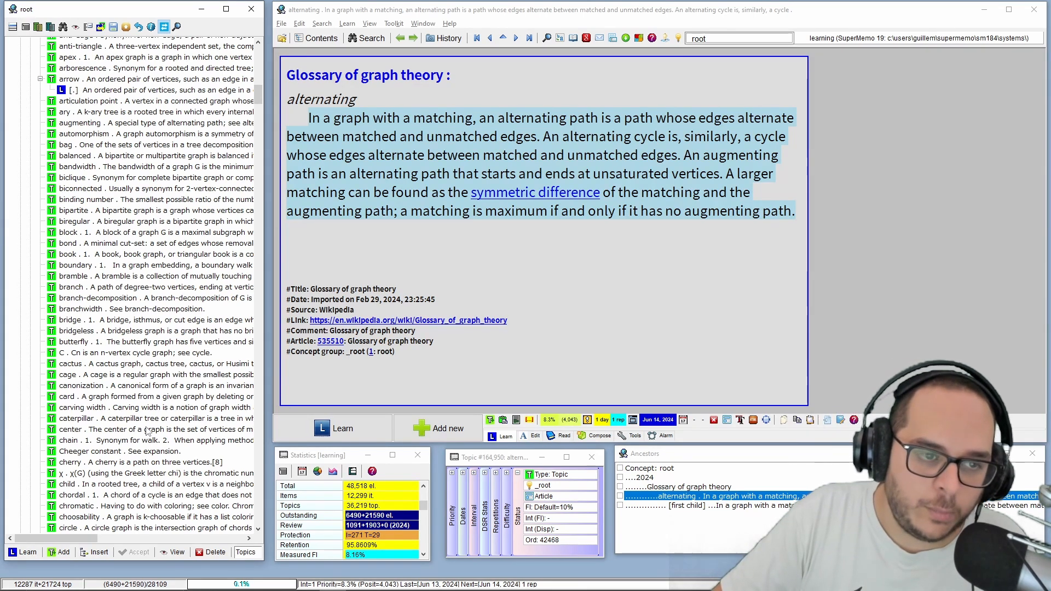
# - Move the tree selection one page above "alternating", then page down through "χ" to "Frucht"
pyautogui.hotkey('ctrl', 'l')
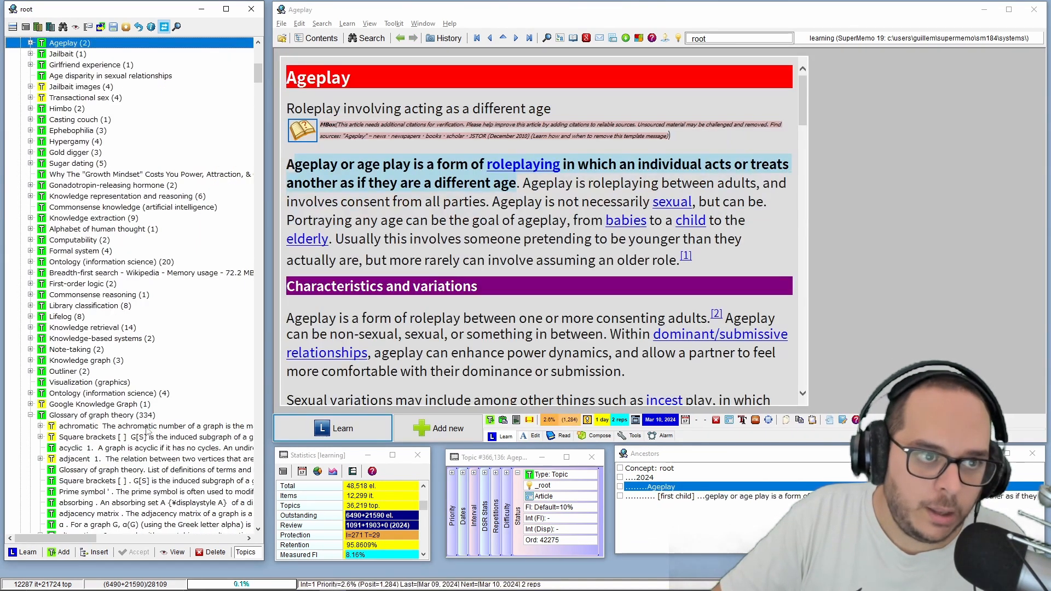
pyautogui.hotkey('ctrl', 'l')
pyautogui.hotkey('ctrl', 'l')
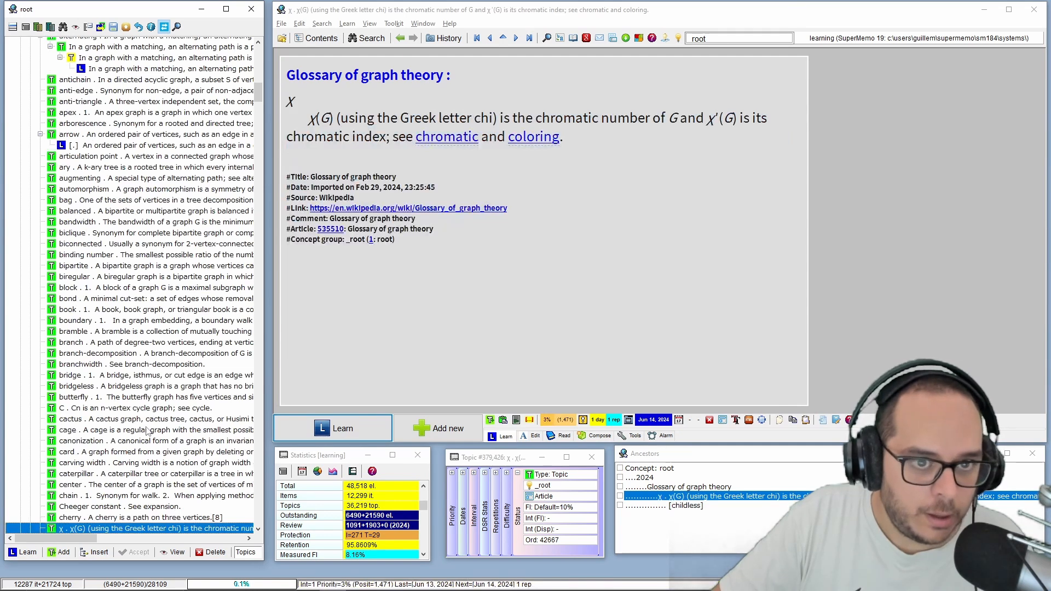
pyautogui.hotkey('ctrl', 'l')
pyautogui.hotkey('ctrl', 'l')
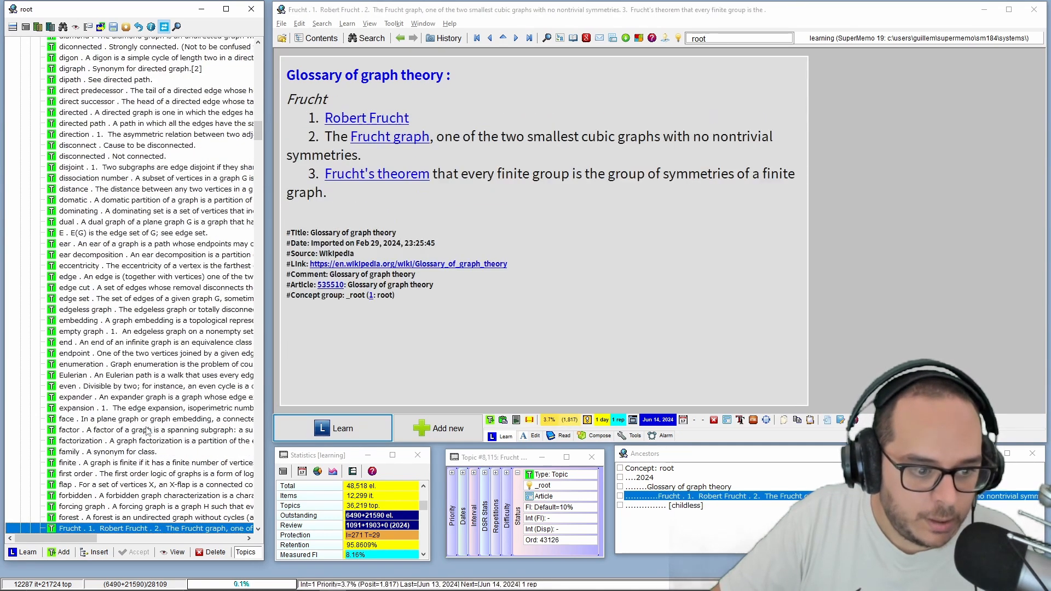
# - Page back up the tree from "Frucht" through "diamond" and "χ" to "alternating"
pyautogui.hotkey('alt', 'Left')
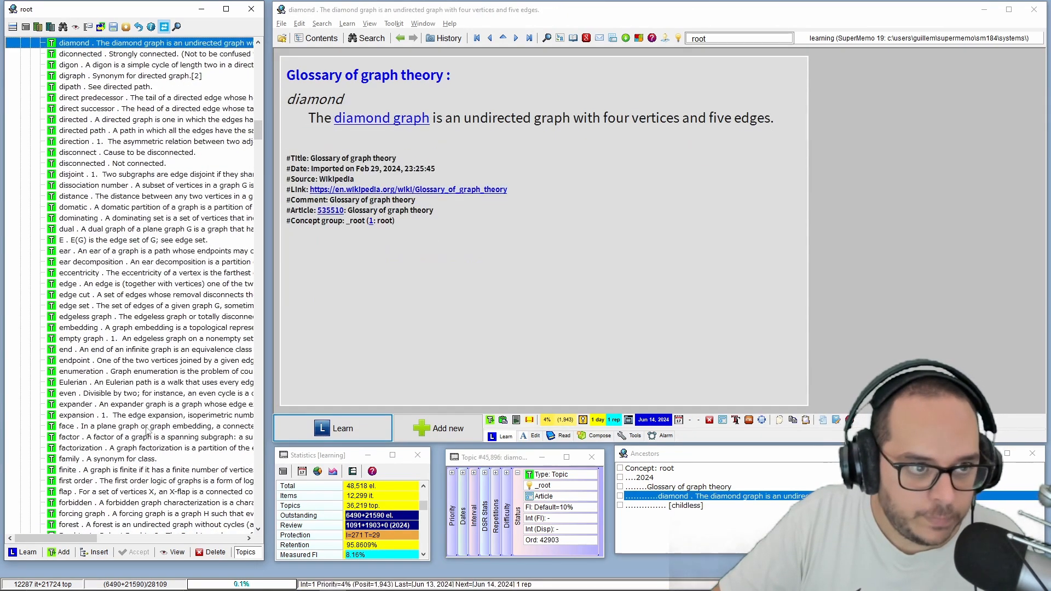
pyautogui.hotkey('alt', 'Left')
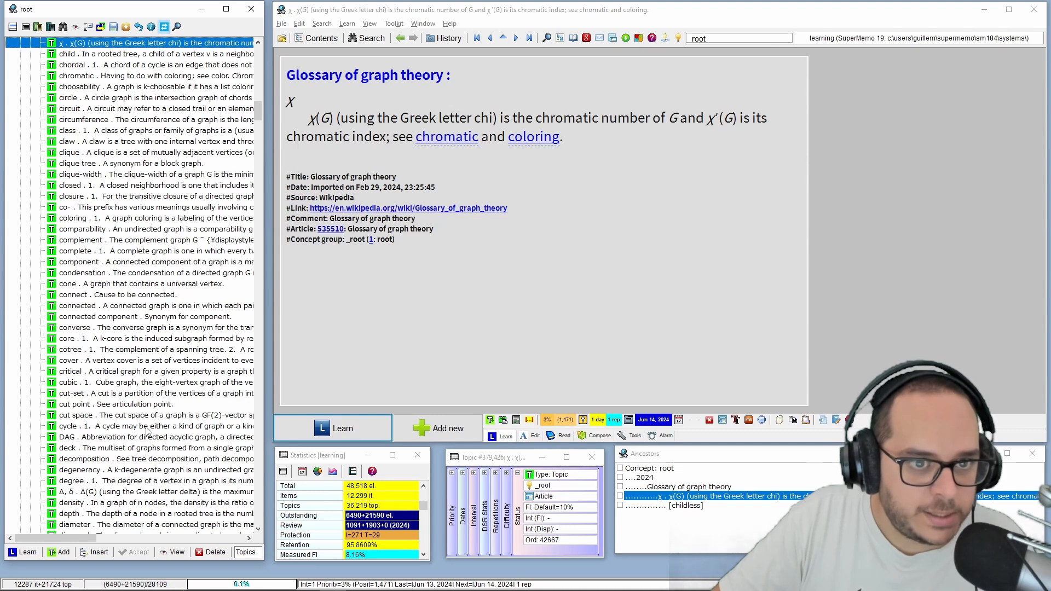
pyautogui.hotkey('alt', 'Left')
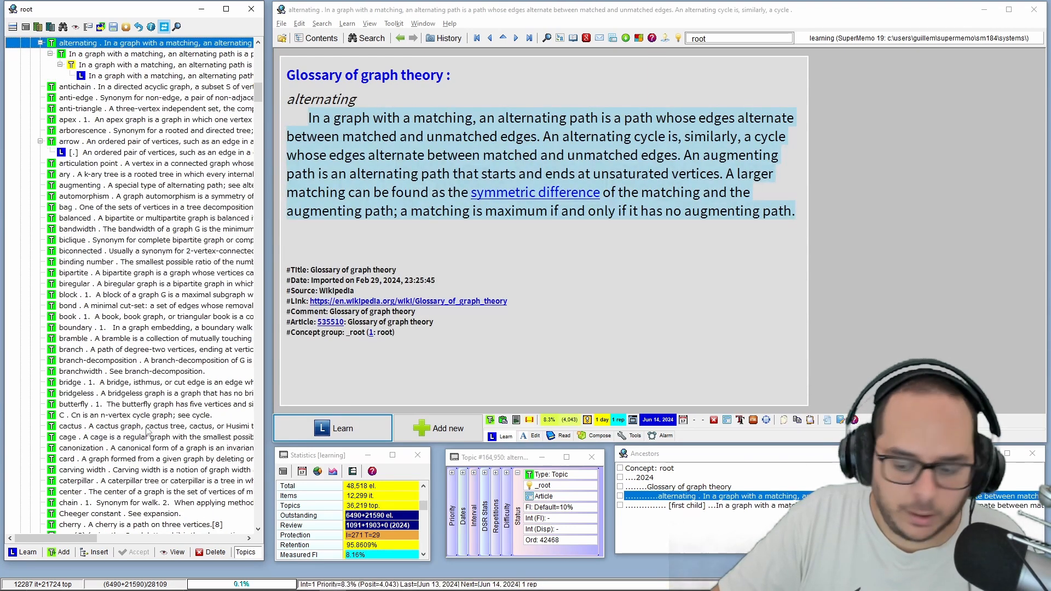
# - Page down the tree again from "alternating" through "χ", "diamond" and "Frucht" to "isomorphic", checking the entries below each page end
pyautogui.hotkey('alt', 'Right')
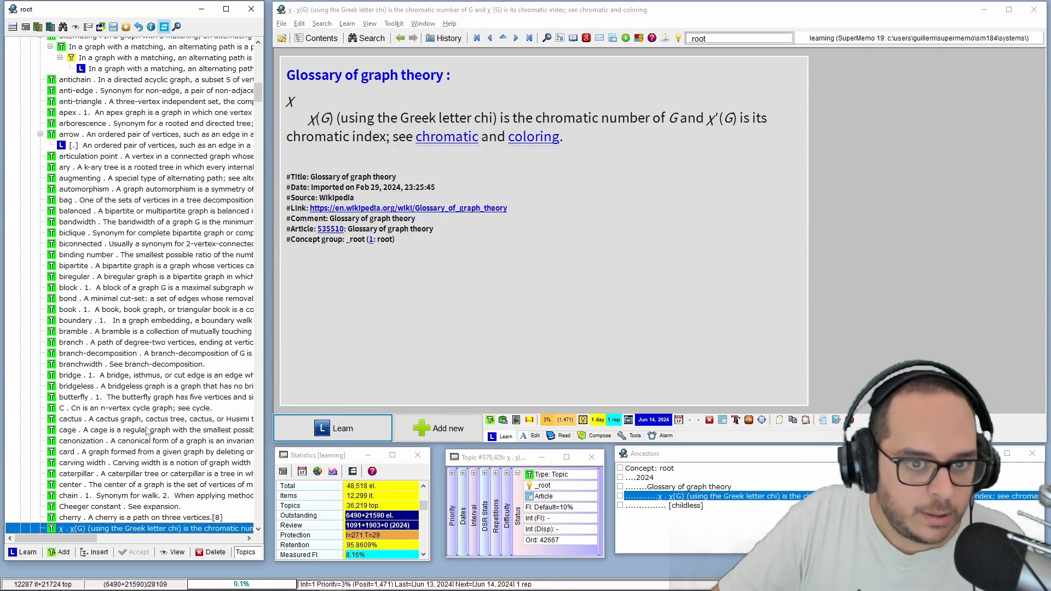
pyautogui.hotkey('alt', 'Right')
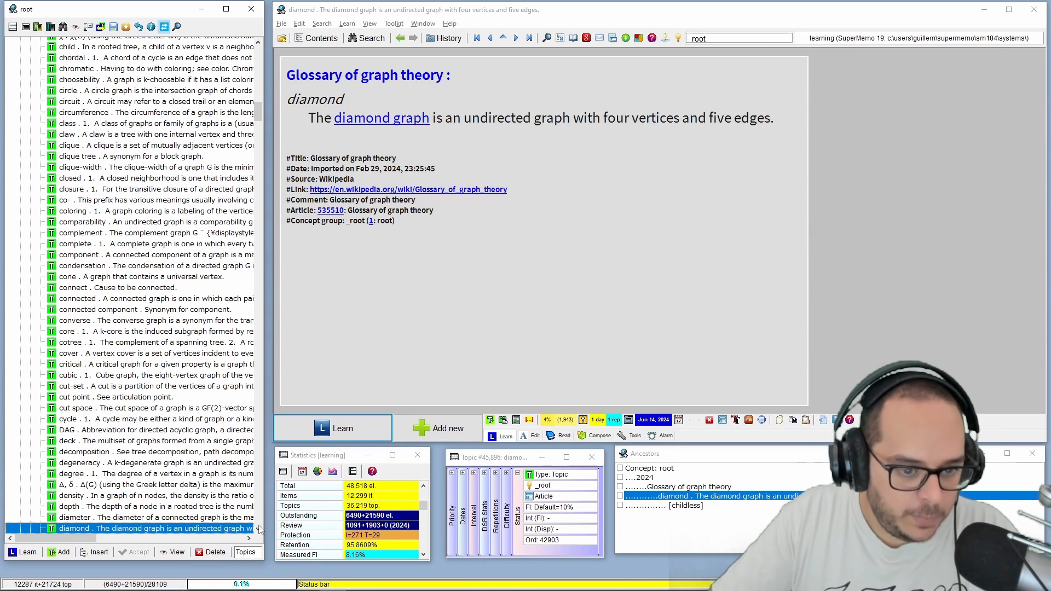
pyautogui.scroll(-3, 71, 436)
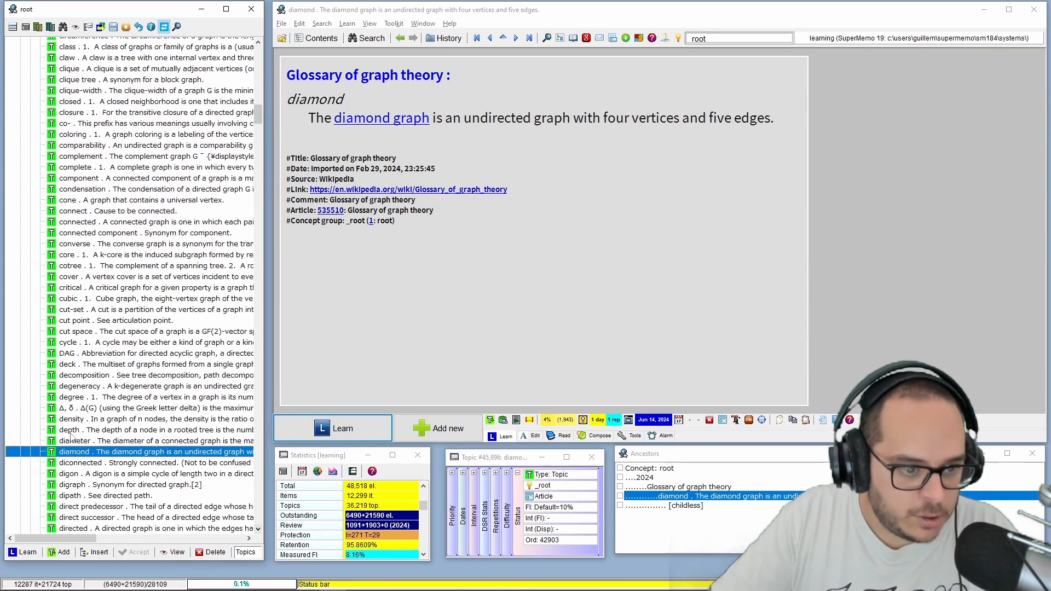
pyautogui.hotkey('alt', 'Right')
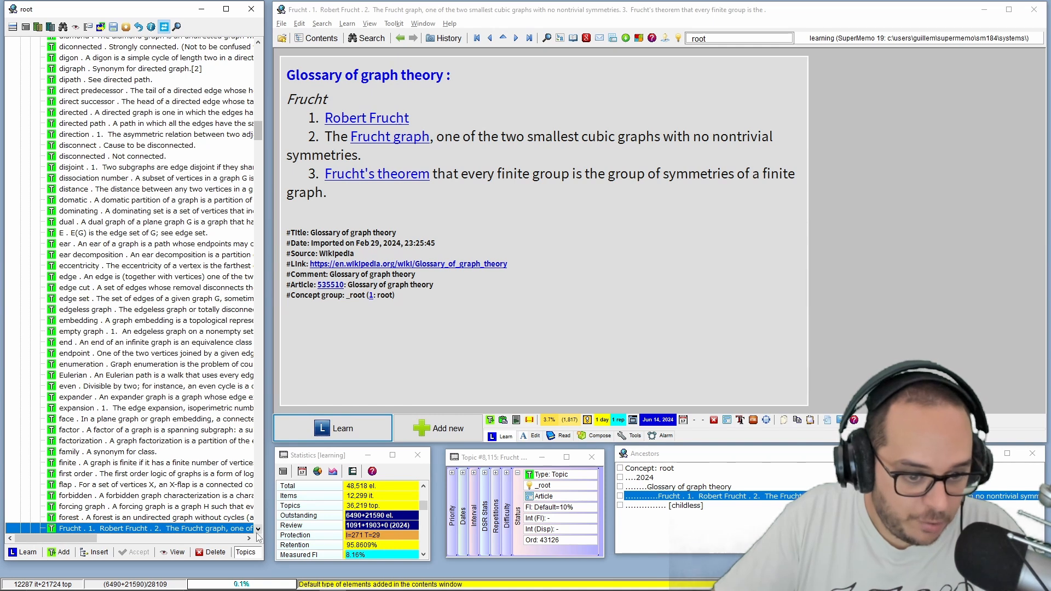
pyautogui.scroll(-2, 257, 528)
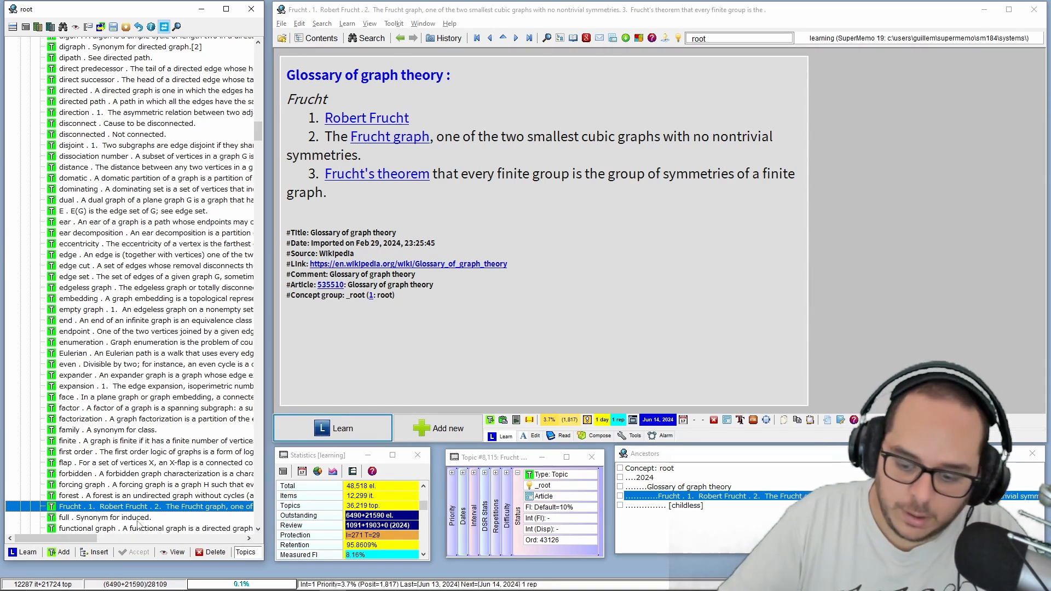
pyautogui.press('Return')
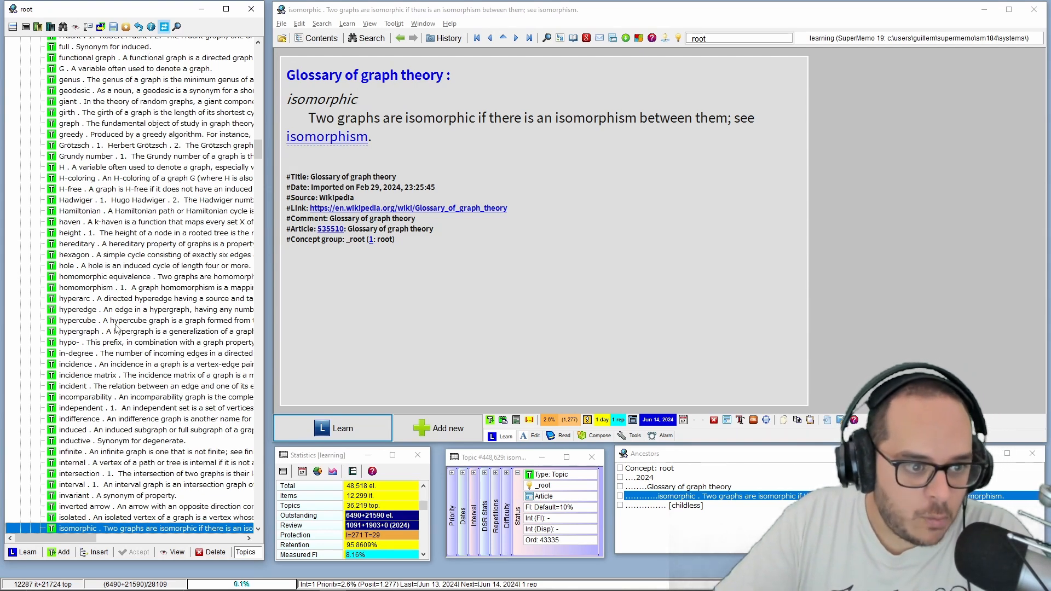
# - Select the "hole" entry in the tree, page up to "eccentricity" and view the entries below it
pyautogui.click(91, 266)
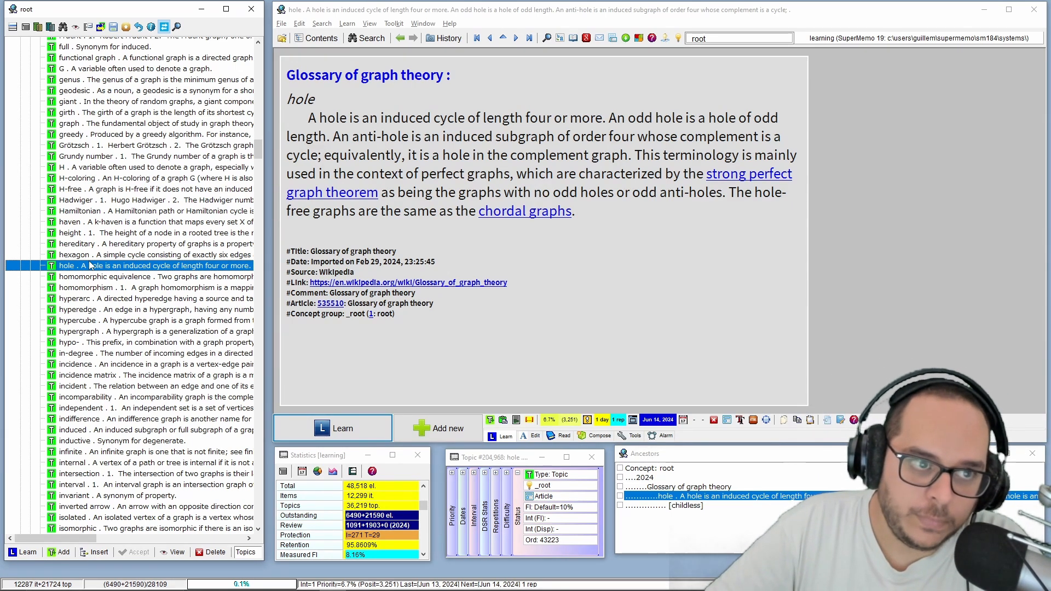
pyautogui.press('pageup')
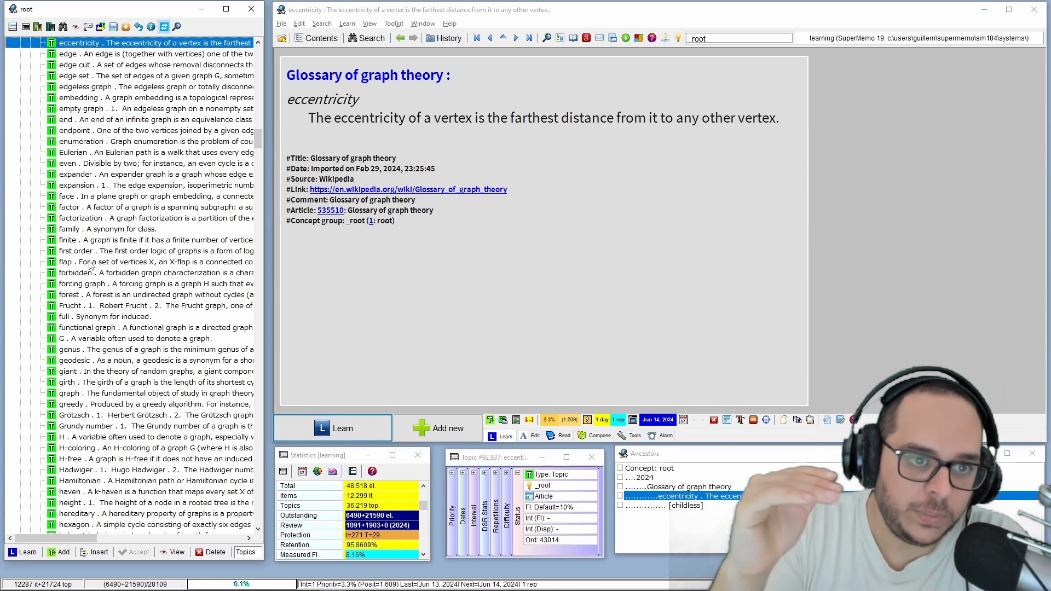
pyautogui.click(261, 526)
pyautogui.click(260, 527)
pyautogui.click(261, 527)
pyautogui.click(261, 527)
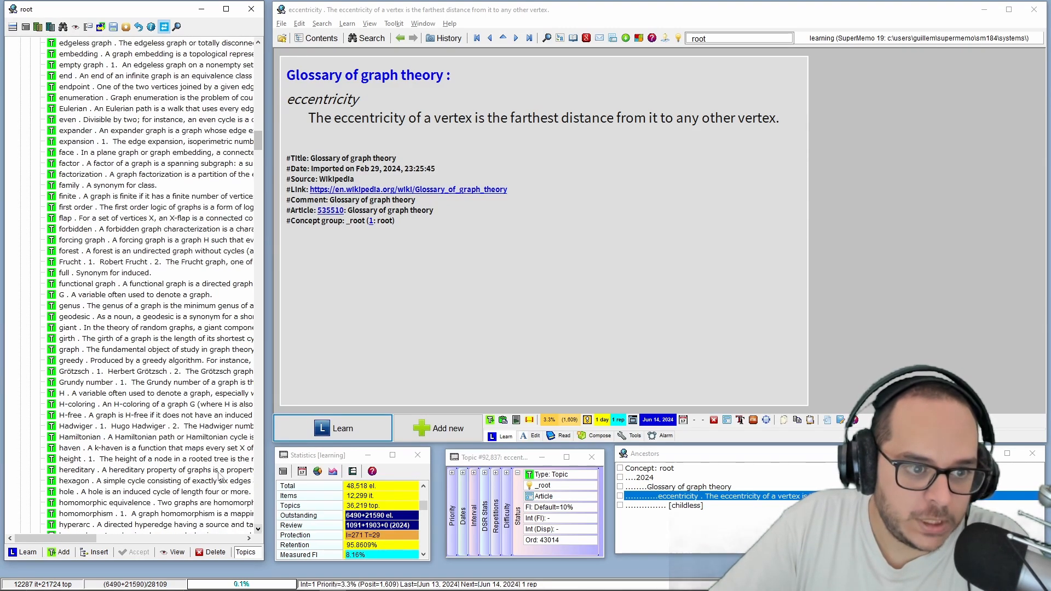
# - Select the "full" entry, page down to "isomorphism" and page back up to "full"
pyautogui.click(108, 274)
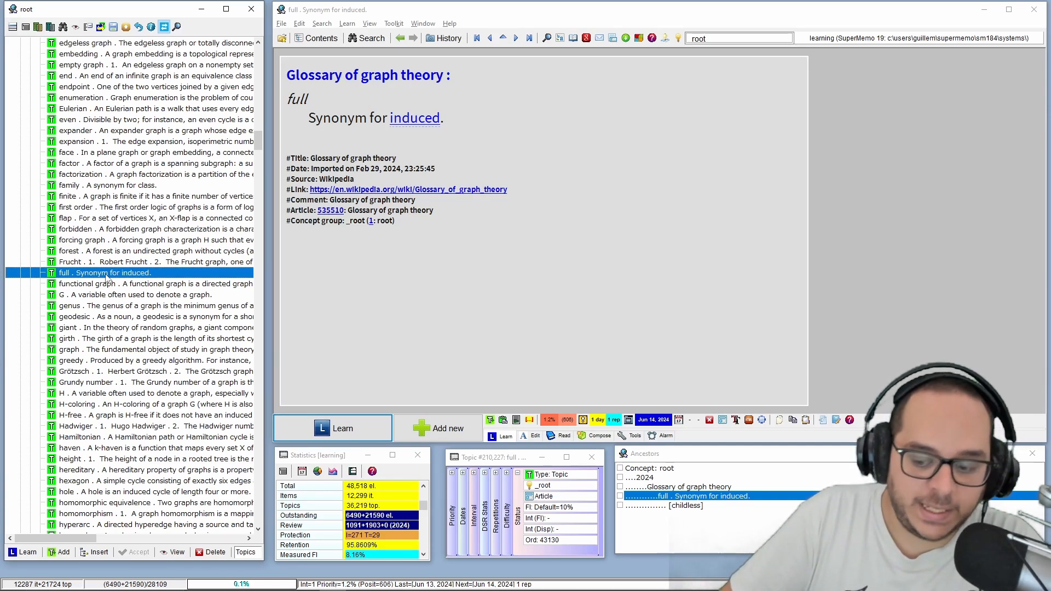
pyautogui.press('pagedown')
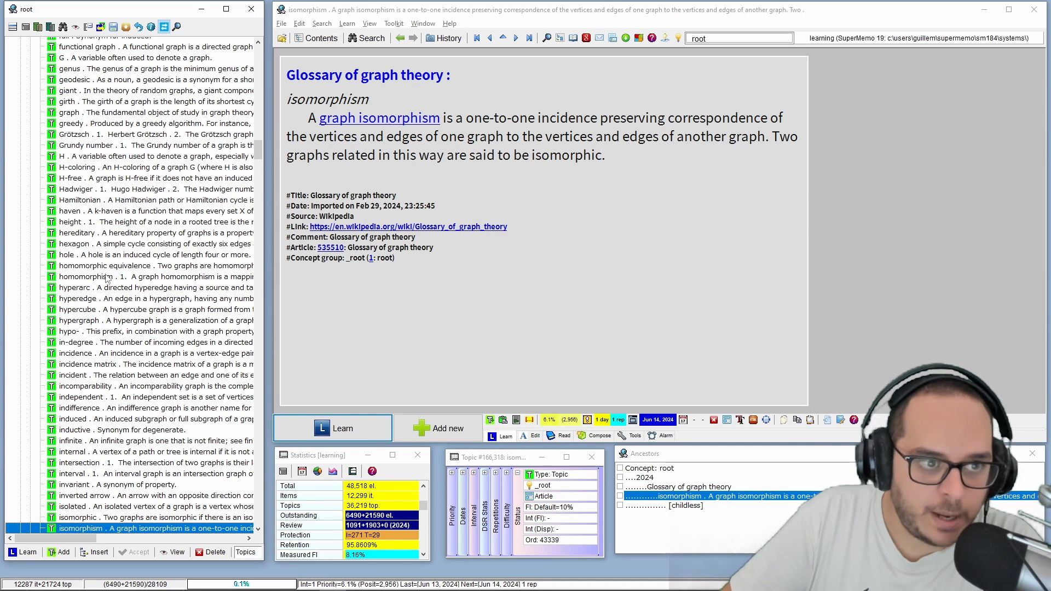
pyautogui.press('pageup')
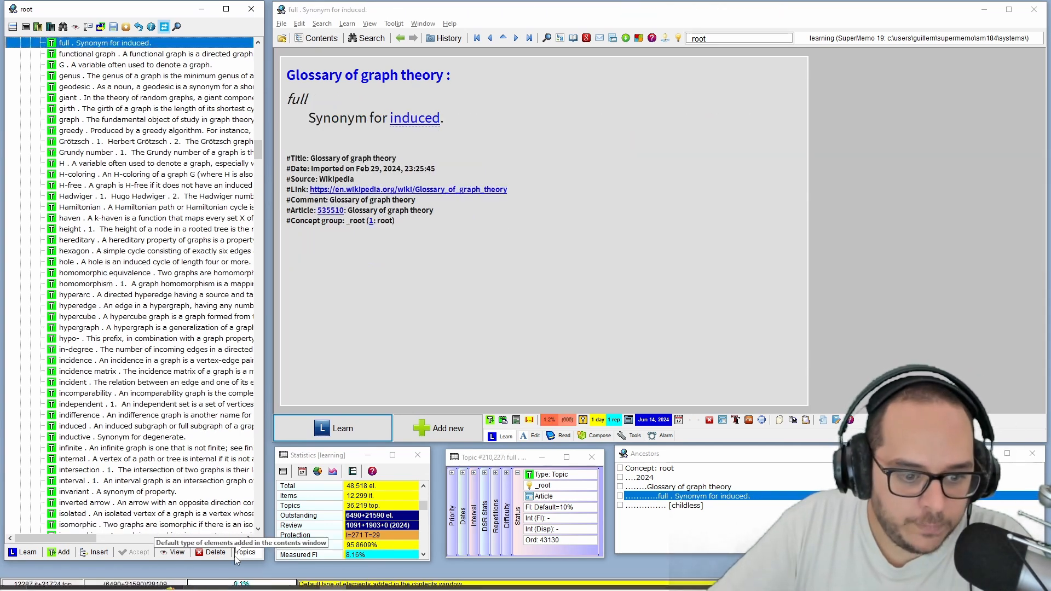
# - Shrink the contents window to about half its height, then page up from the "hole" entry to "forcing graph"
pyautogui.moveTo(238, 562); pyautogui.dragTo(240, 320)
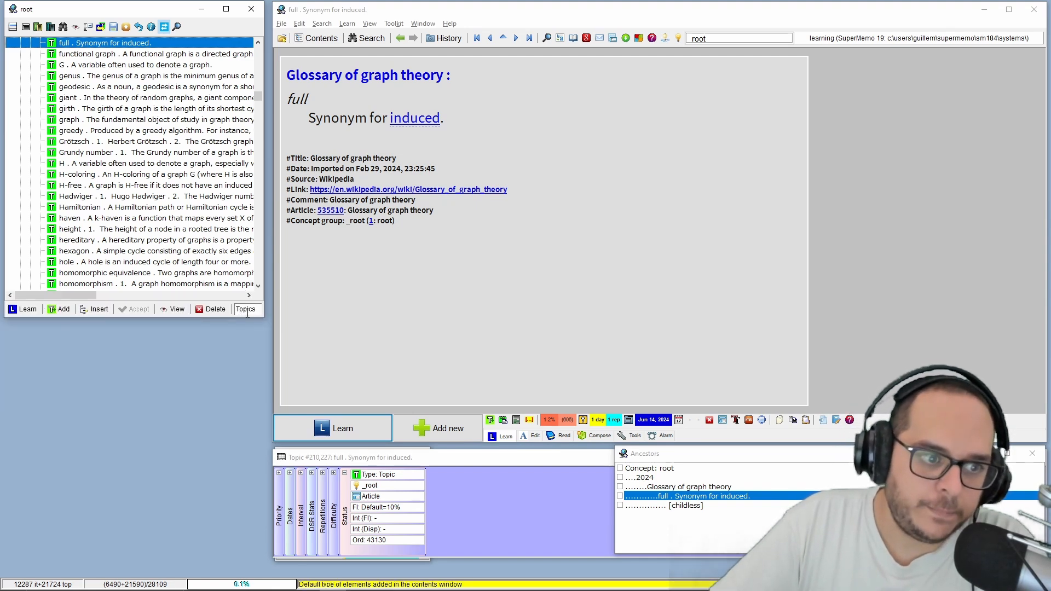
pyautogui.press('pagedown')
pyautogui.click(258, 42)
pyautogui.click(257, 42)
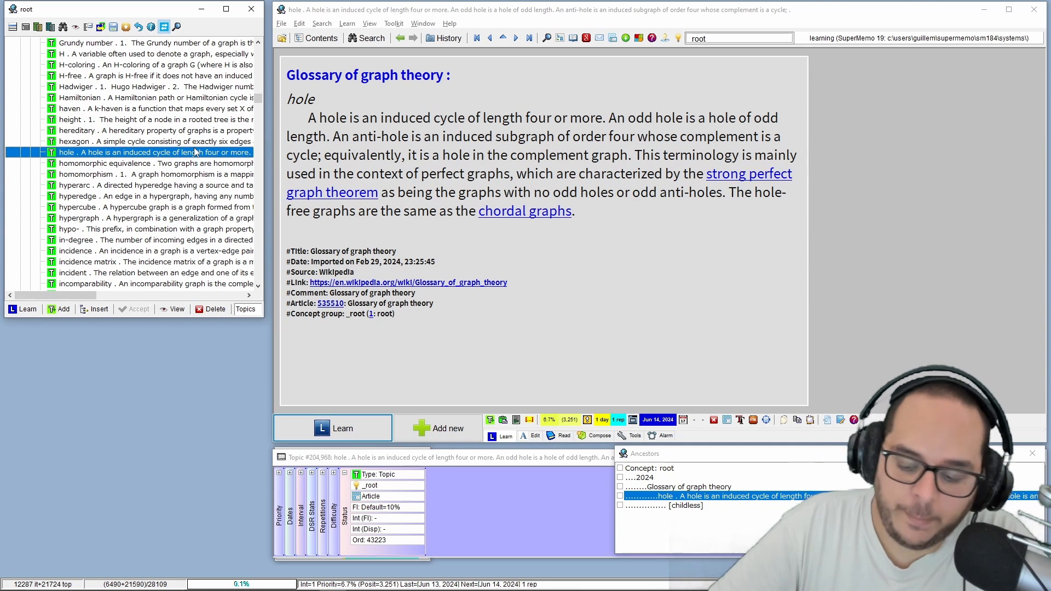
pyautogui.press('pageup')
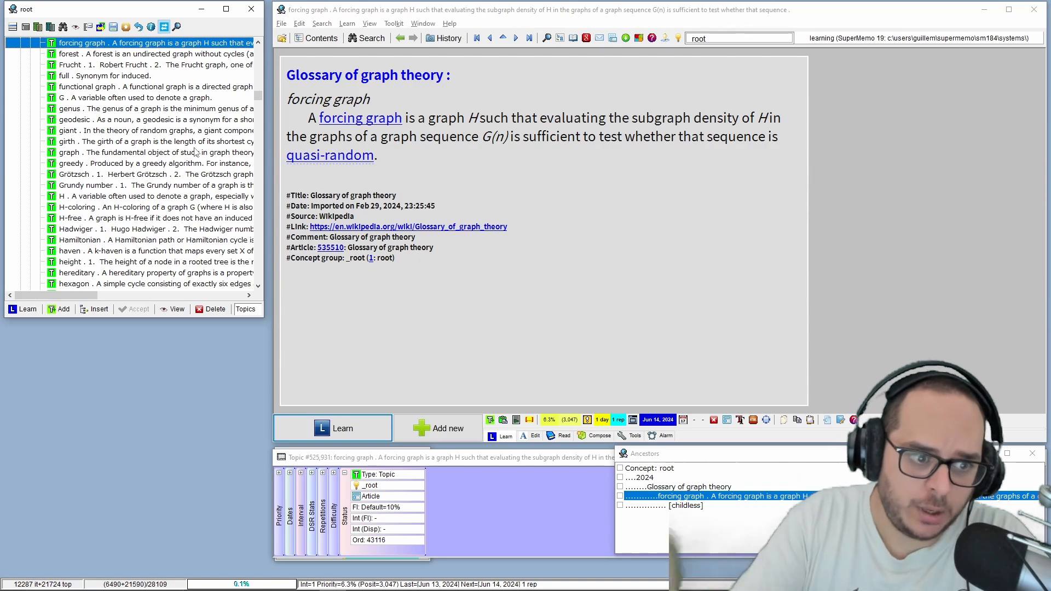
# - Select "hole", move down entry by entry to "isolated", then page back up to "hole"
pyautogui.click(84, 289)
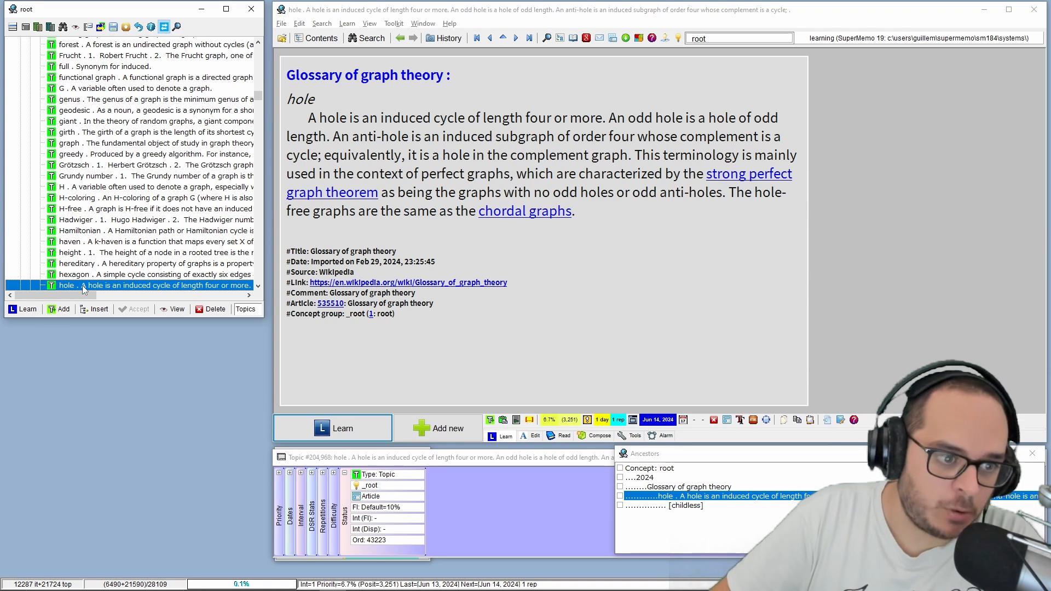
pyautogui.press('Down')
pyautogui.press('Down')
pyautogui.press('Down')
pyautogui.press('Down')
pyautogui.press('Down')
pyautogui.press('Down')
pyautogui.press('Down')
pyautogui.press('Down')
pyautogui.press('Down')
pyautogui.press('Down')
pyautogui.press('Down')
pyautogui.press('Down')
pyautogui.press('Down')
pyautogui.press('Down')
pyautogui.press('Down')
pyautogui.press('Down')
pyautogui.press('Down')
pyautogui.press('Down')
pyautogui.press('Down')
pyautogui.press('Down')
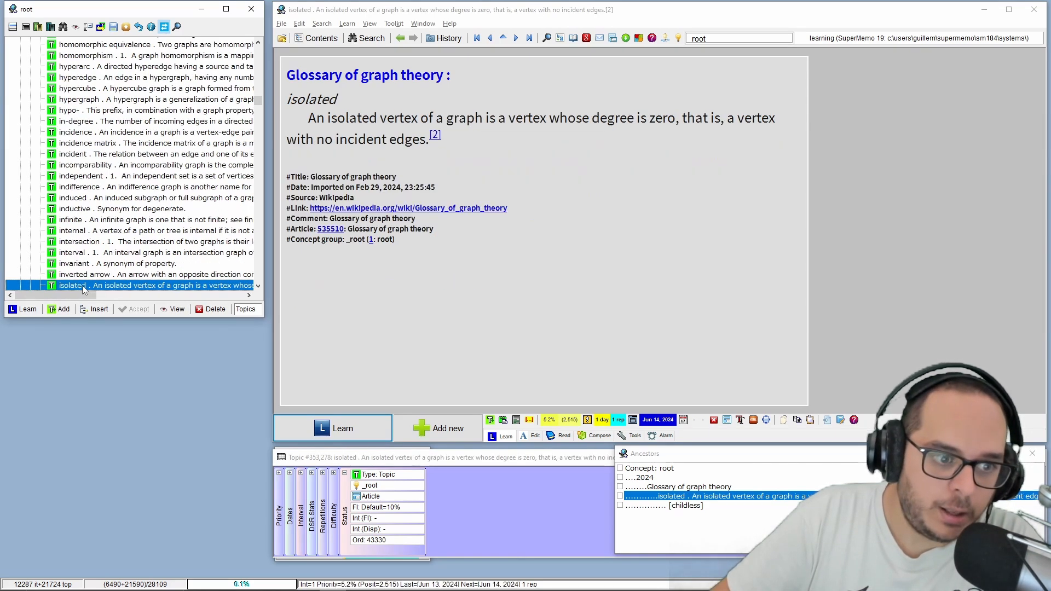
pyautogui.press('pageup')
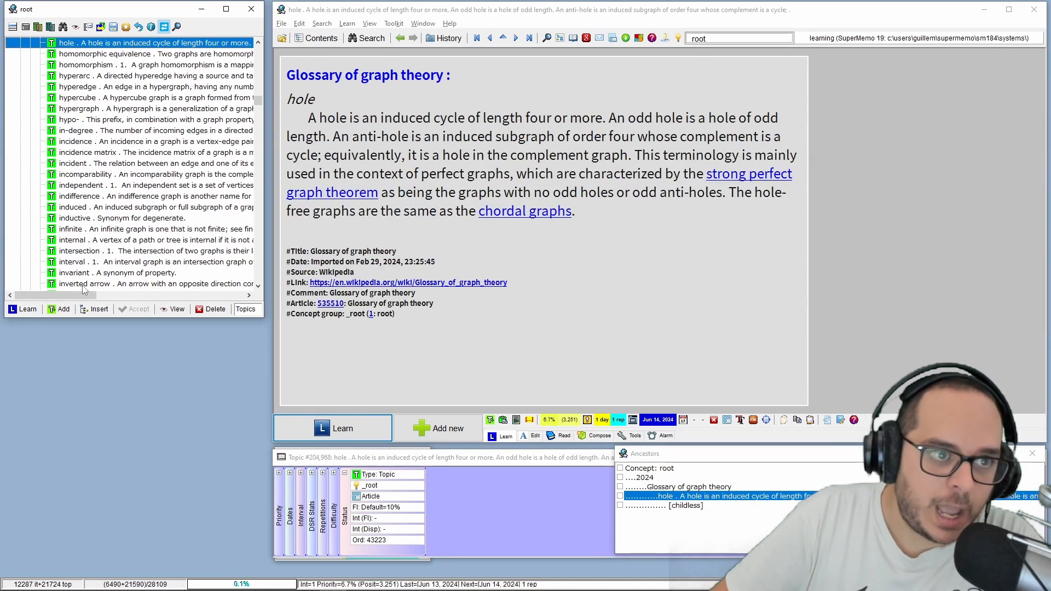
# - Page down to "isolated" and back to "hole", then stretch the contents window to nearly full screen height and page down to "Meyniel"
pyautogui.press('pagedown')
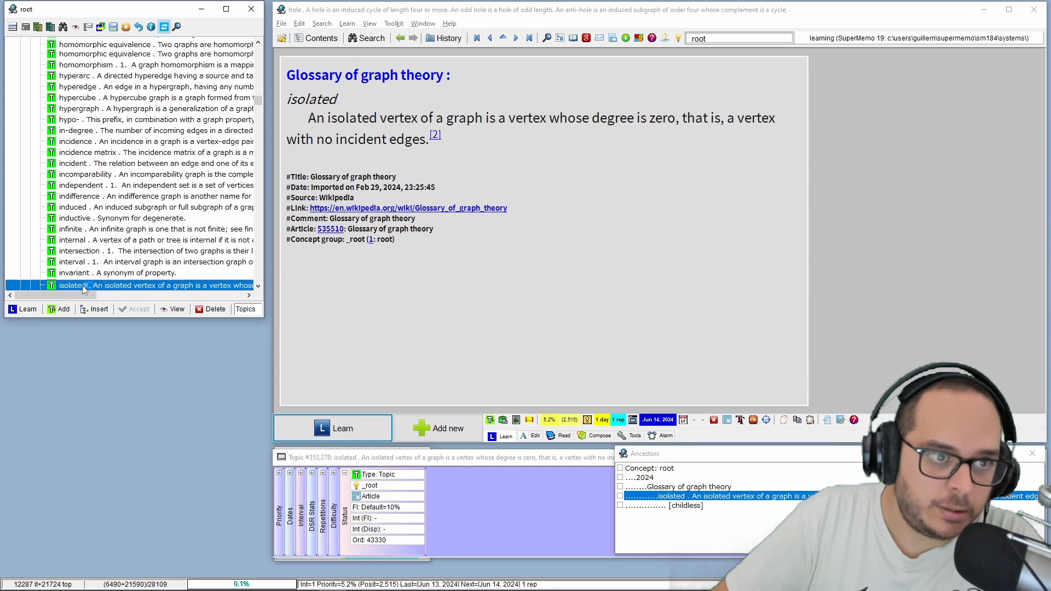
pyautogui.press('pageup')
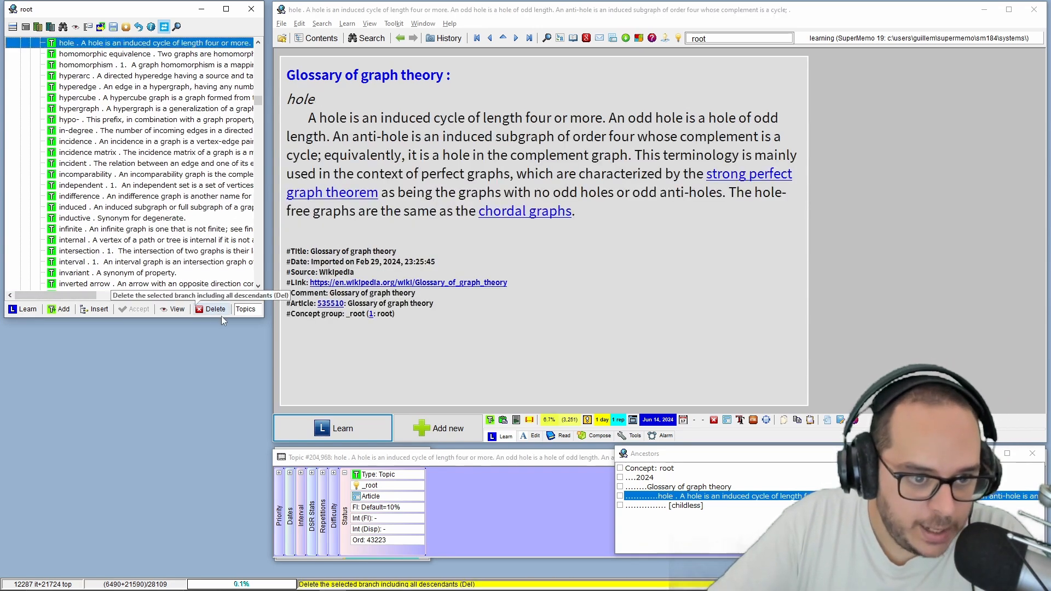
pyautogui.moveTo(234, 320); pyautogui.dragTo(234, 570)
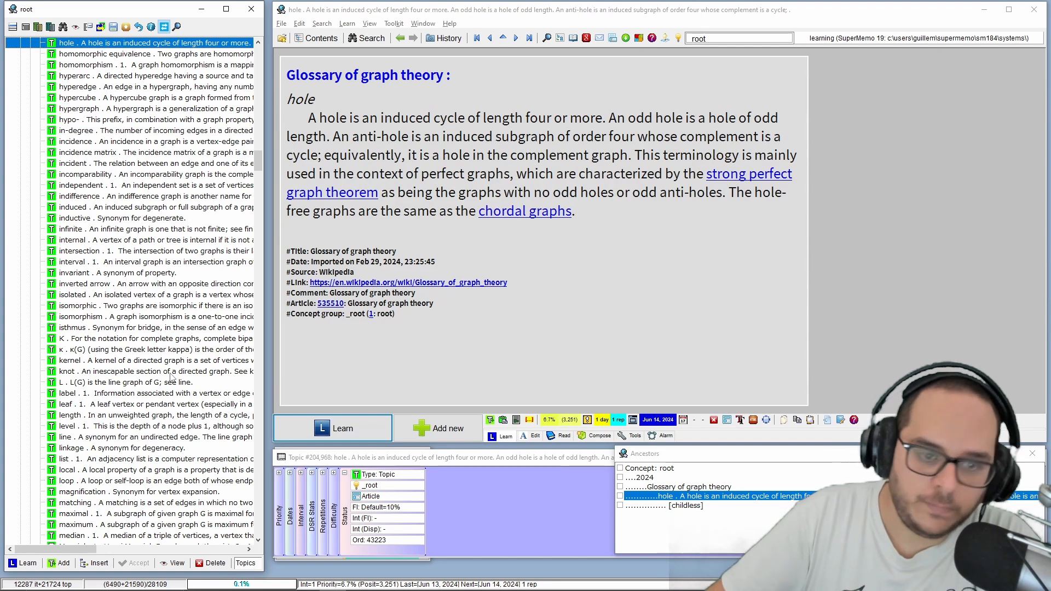
pyautogui.press('pagedown')
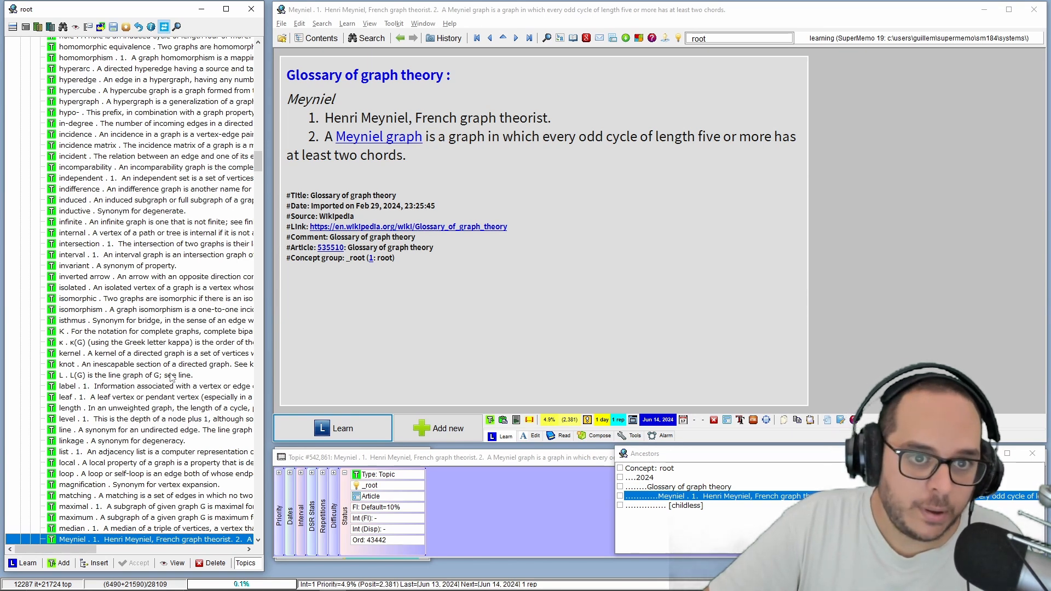
# - Look through the glossary entries above and below "Meyniel" in the tree without changing the selected element
pyautogui.scroll(1, 171, 377)
pyautogui.scroll(6, 171, 377)
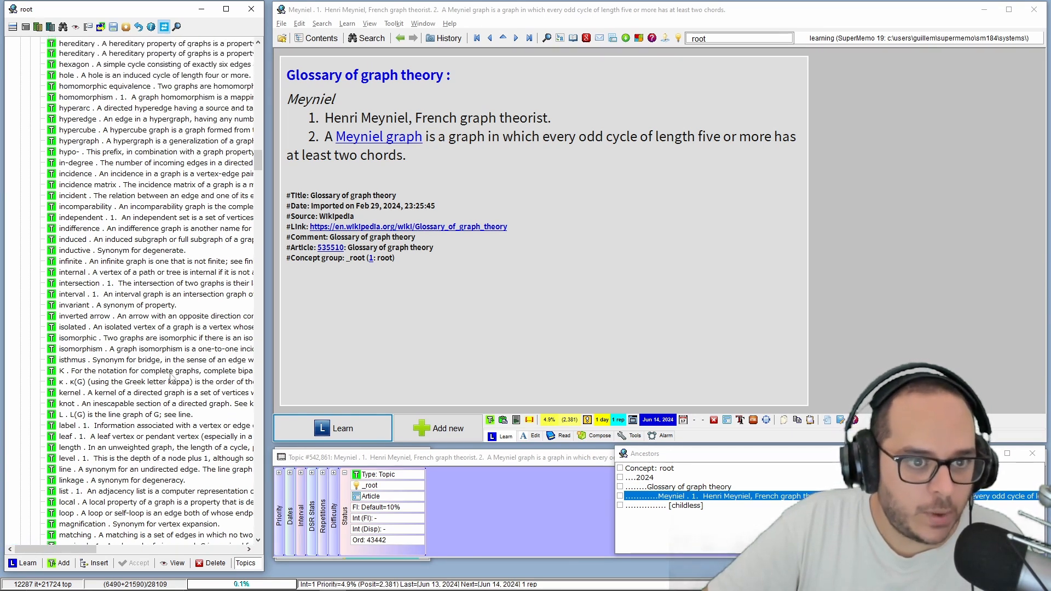
pyautogui.scroll(20, 172, 377)
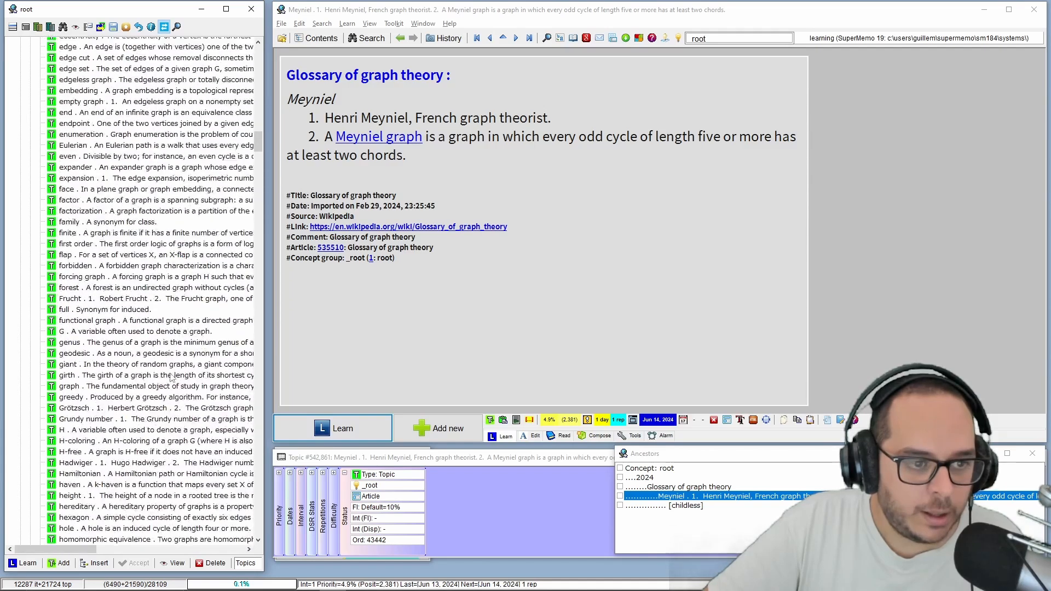
pyautogui.scroll(8, 171, 376)
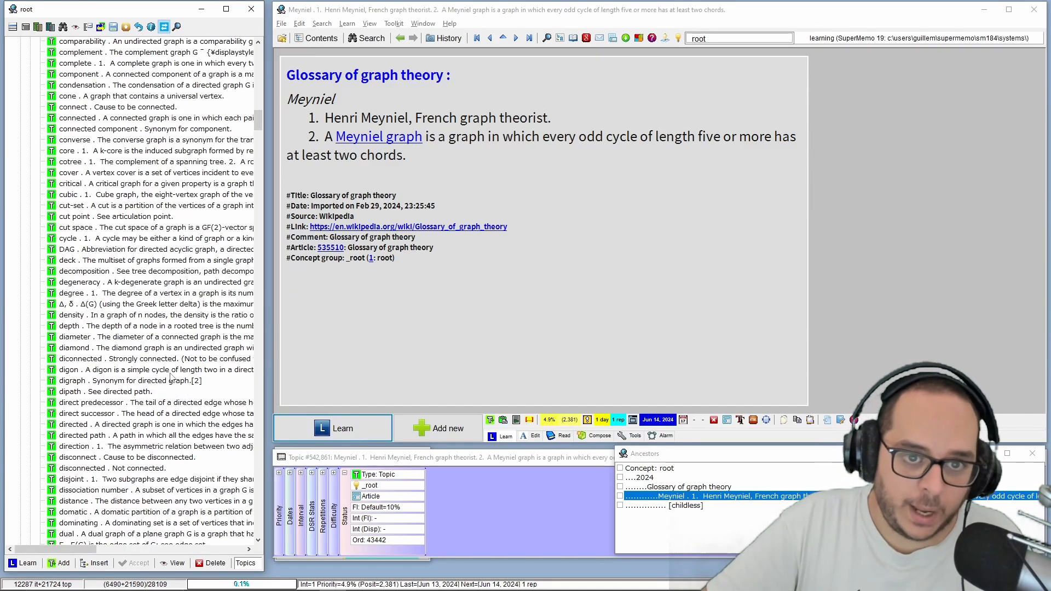
pyautogui.scroll(-1, 171, 376)
pyautogui.scroll(-16, 171, 377)
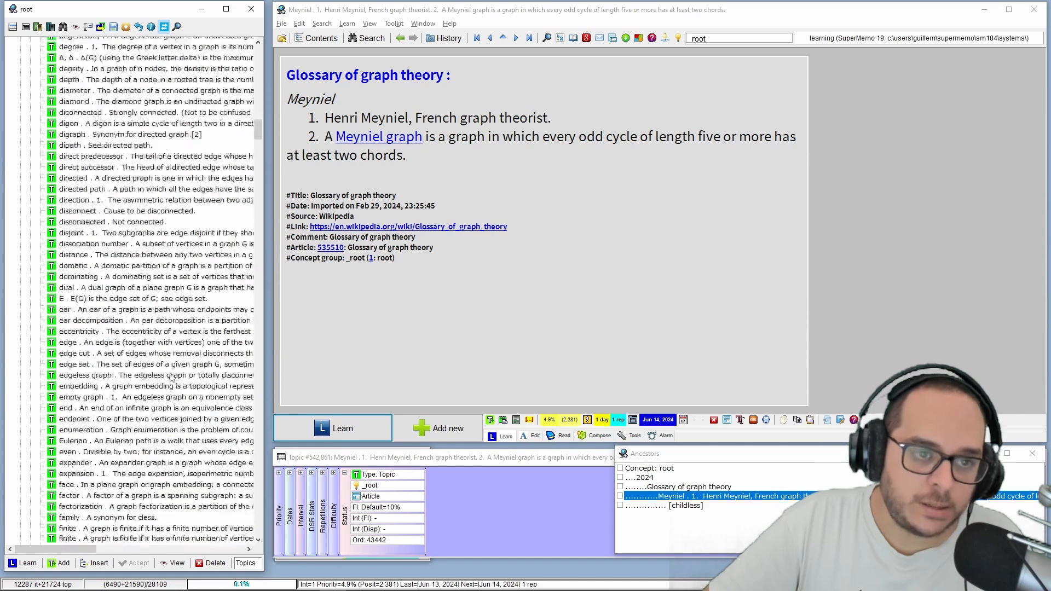
pyautogui.scroll(-10, 172, 377)
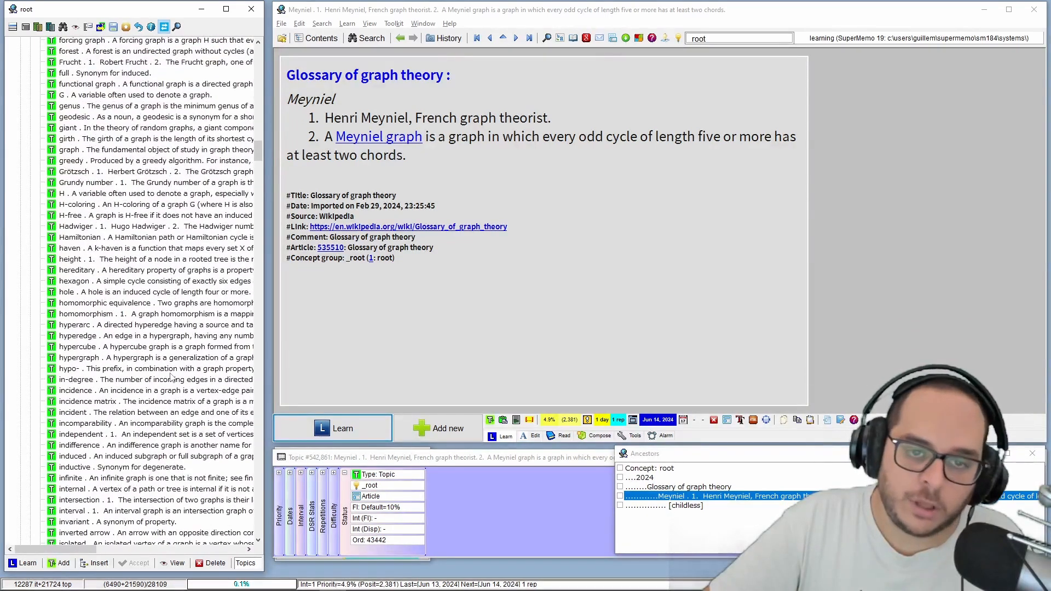
pyautogui.scroll(-12, 171, 376)
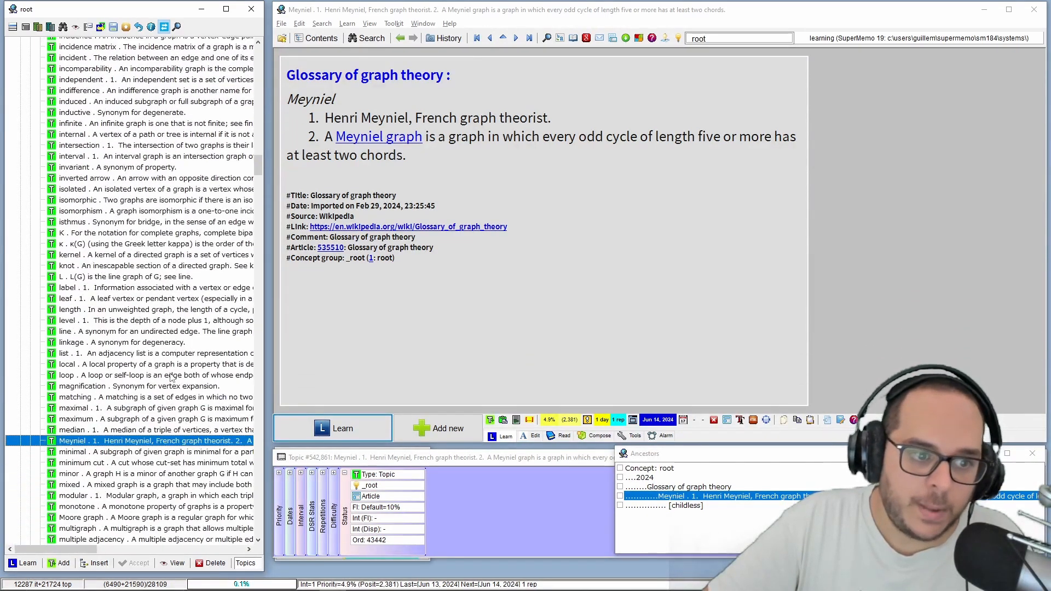
pyautogui.scroll(-8, 172, 377)
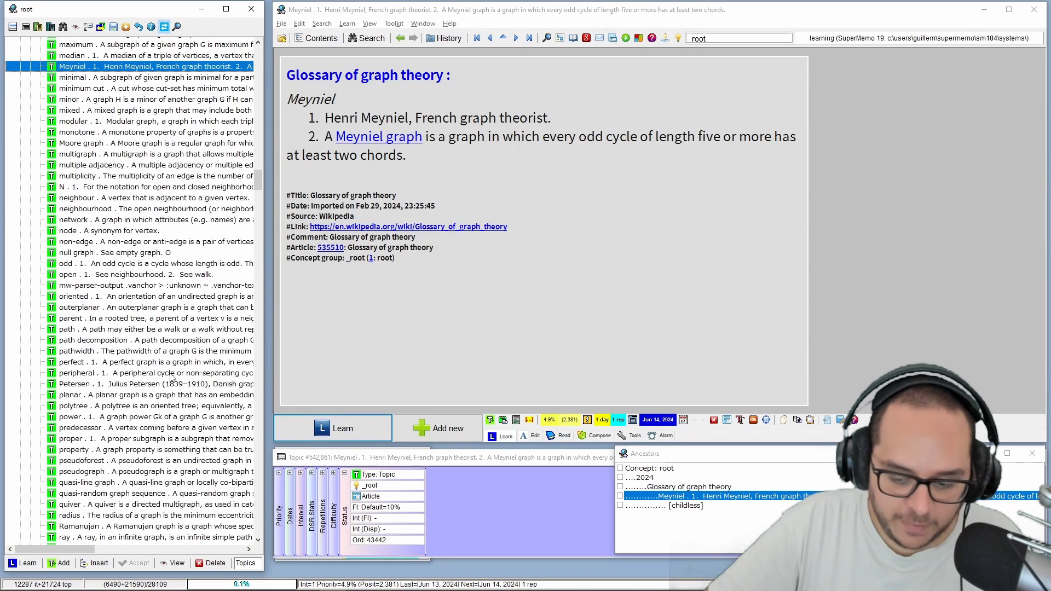
pyautogui.scroll(-2, 171, 376)
# - Examine the long entry titles around "Meyniel" sideways to their ends and return to their beginnings
pyautogui.hscroll(5, 172, 377)
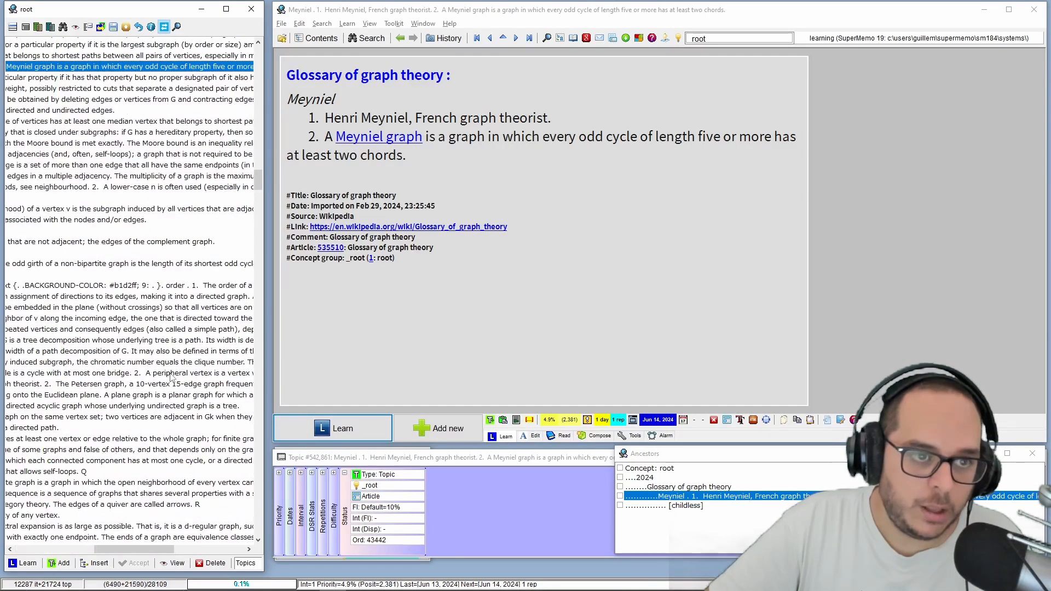
pyautogui.hscroll(5, 172, 376)
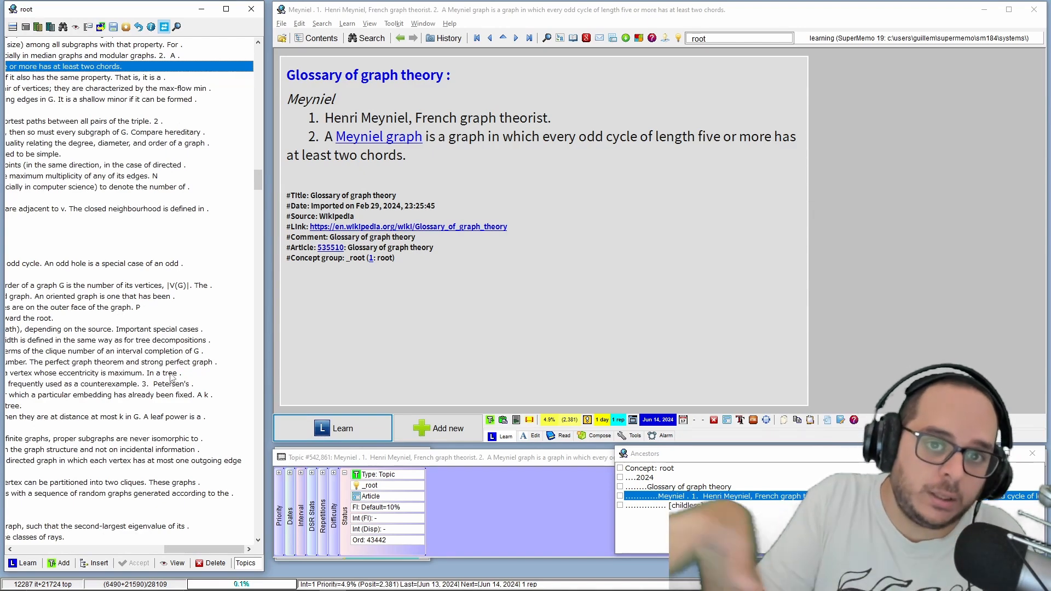
pyautogui.hscroll(-10, 172, 377)
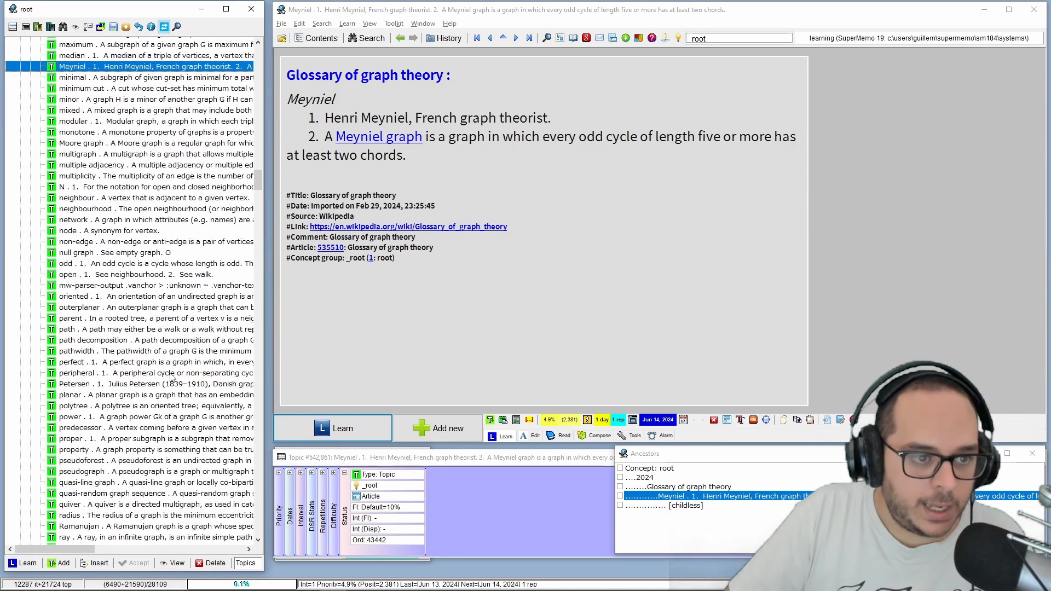
pyautogui.hscroll(5, 171, 377)
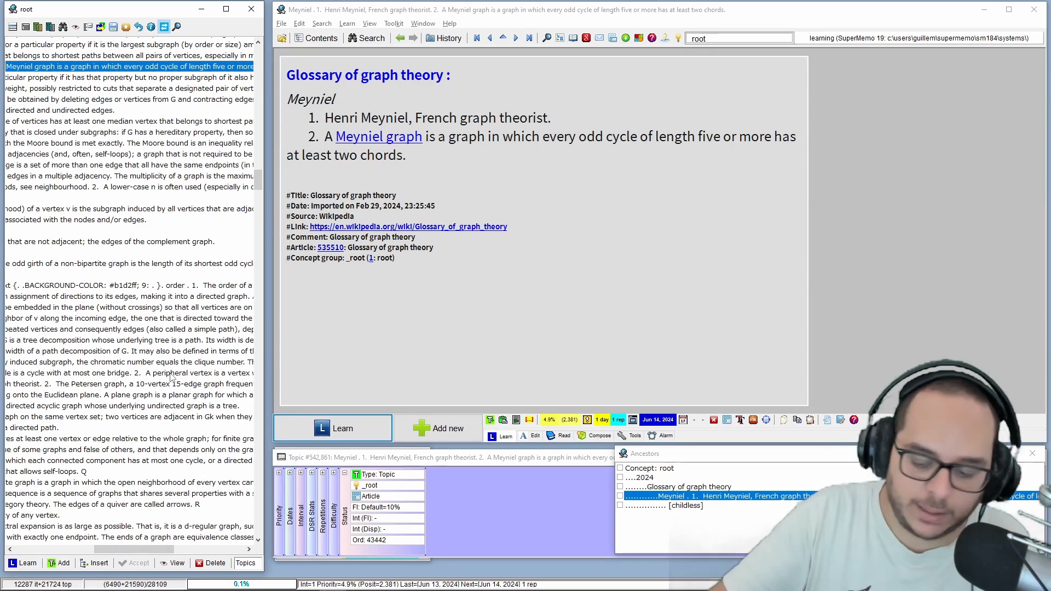
pyautogui.hscroll(-5, 171, 377)
pyautogui.hscroll(3, 172, 377)
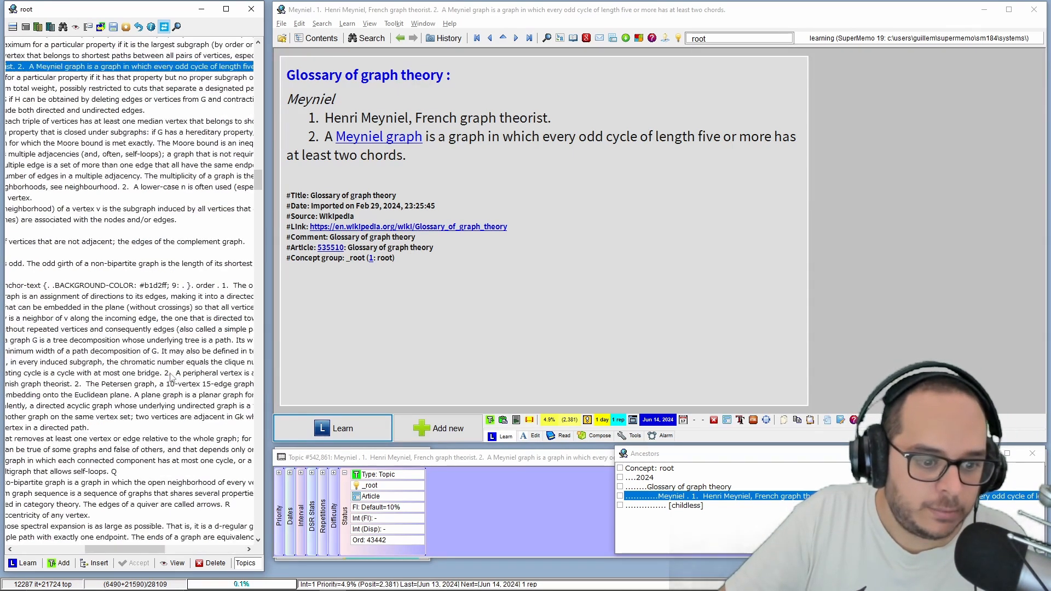
pyautogui.hscroll(-5, 172, 377)
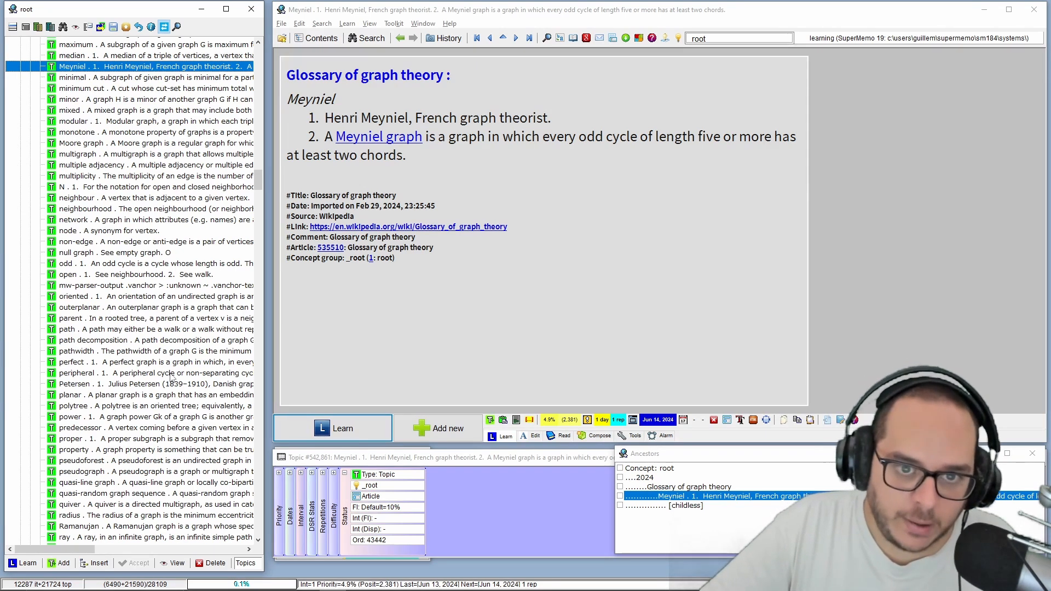
# - Switch focus to the element window, then select the "circumference" entry higher up in the glossary tree
pyautogui.scroll(10, 159, 449)
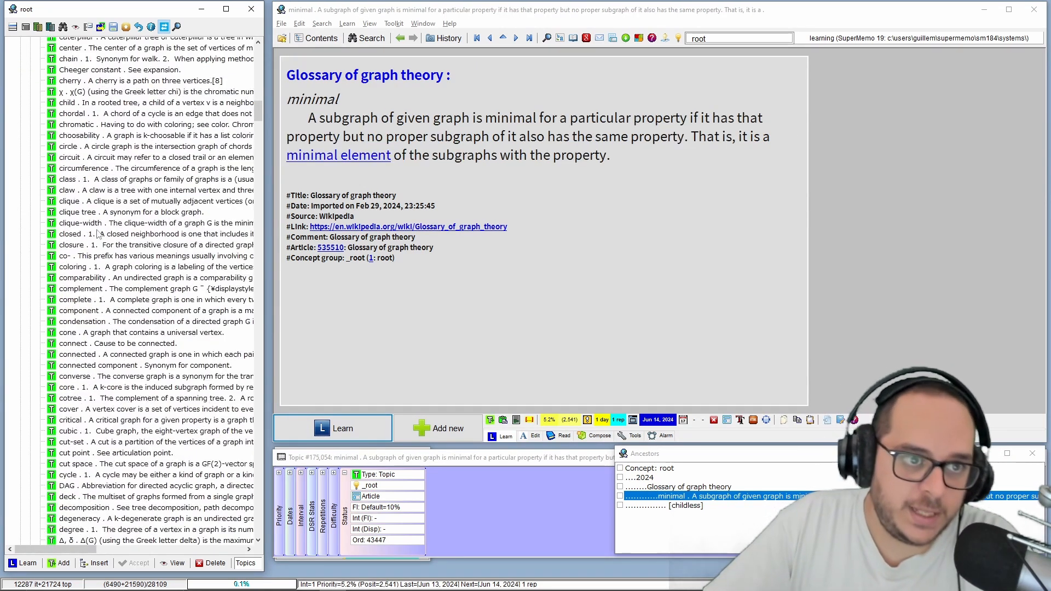
pyautogui.click(482, 34)
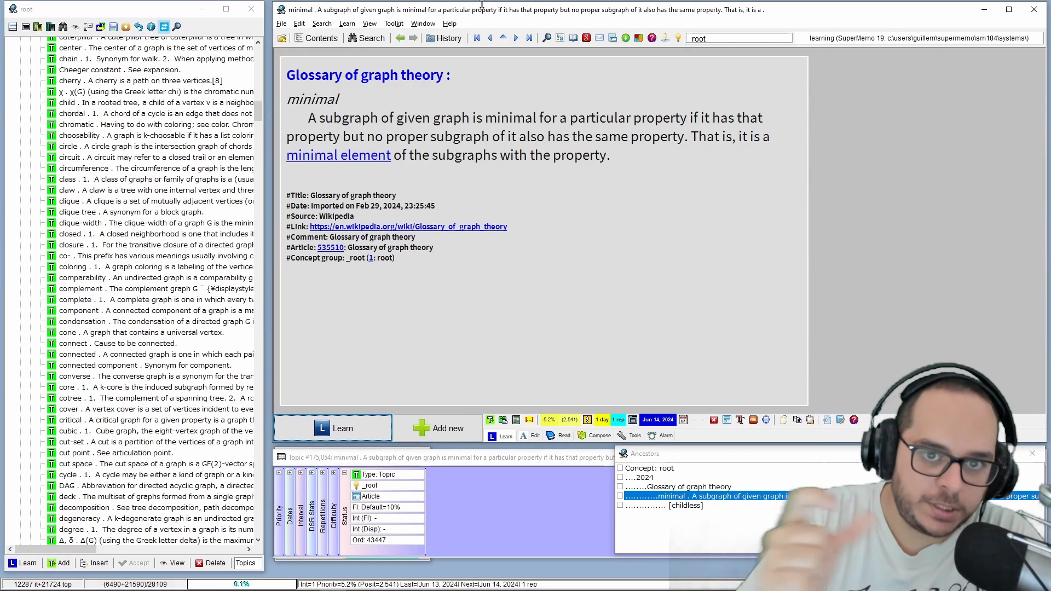
pyautogui.click(164, 168)
# - Select the "In a graph with a matching" extract near the start of the glossary, then select its parent "alternating"
pyautogui.scroll(8, 206, 148)
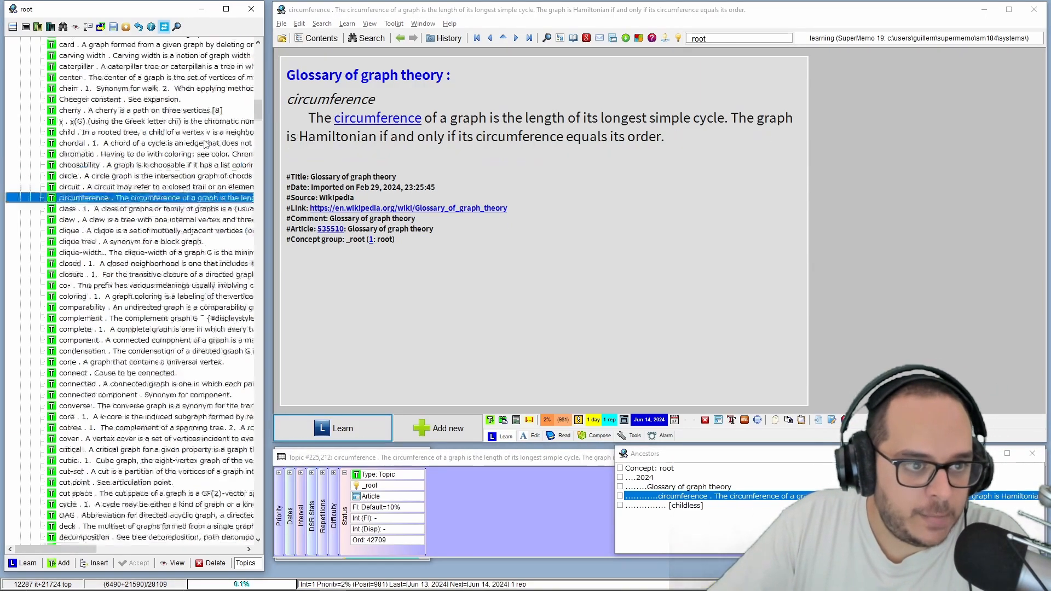
pyautogui.scroll(10, 206, 144)
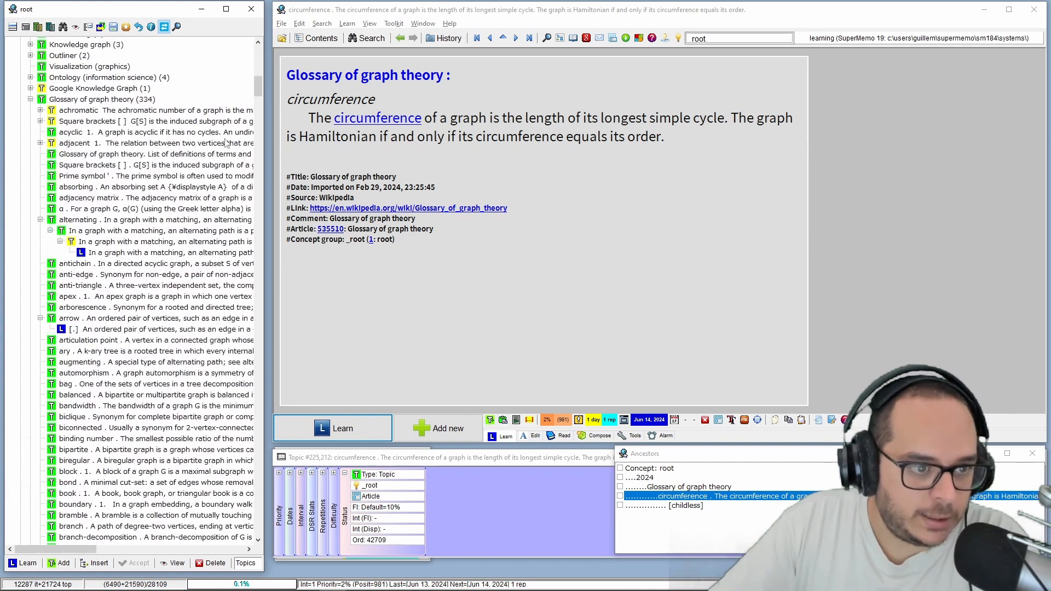
pyautogui.click(117, 232)
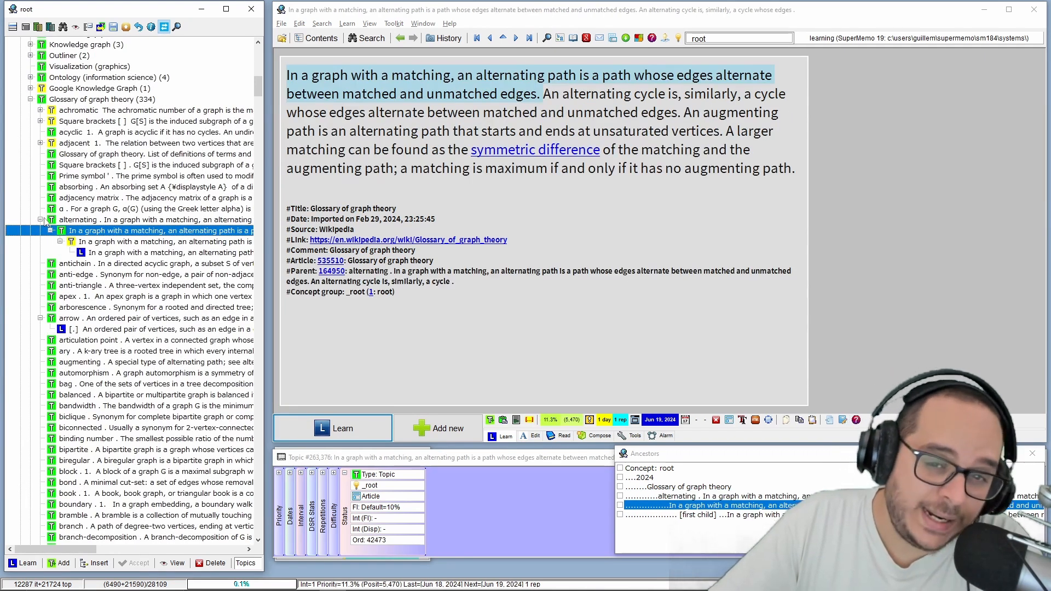
pyautogui.click(63, 220)
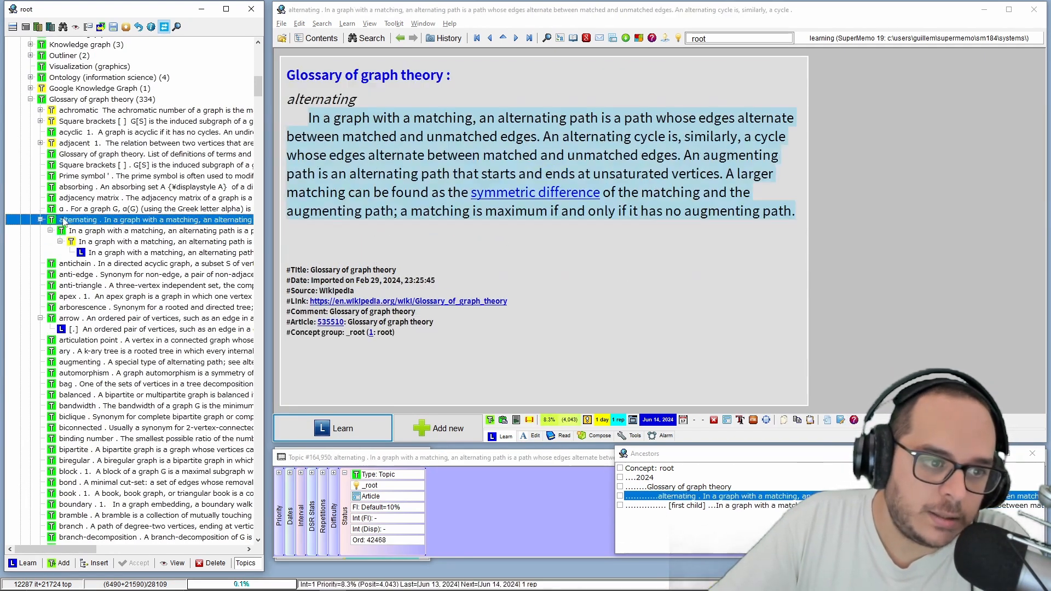
pyautogui.click(83, 219)
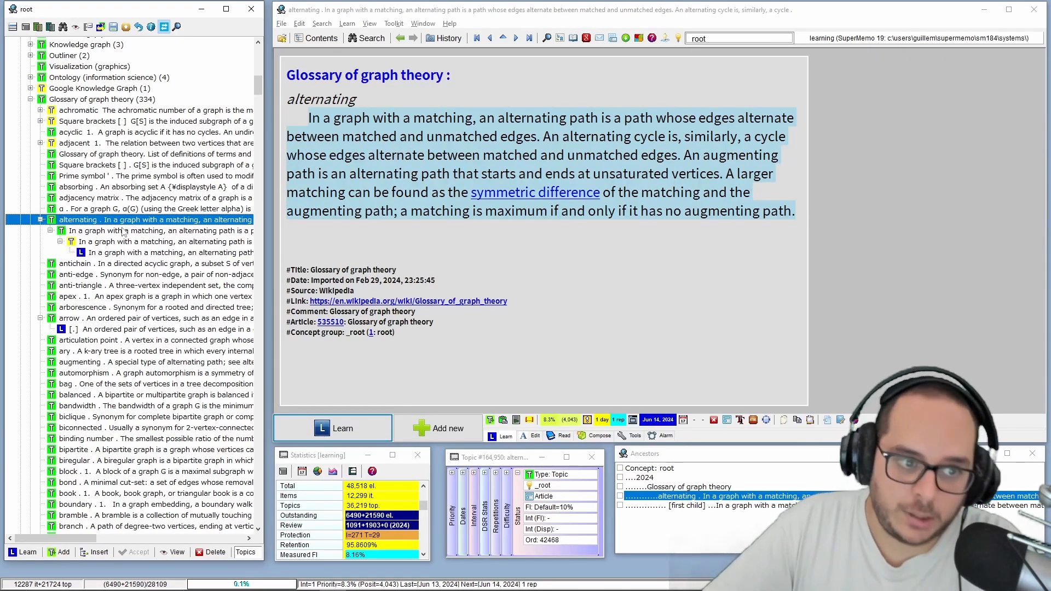
# - Collapse the "alternating" branch, expand it again and collapse it once more
pyautogui.press('Left')
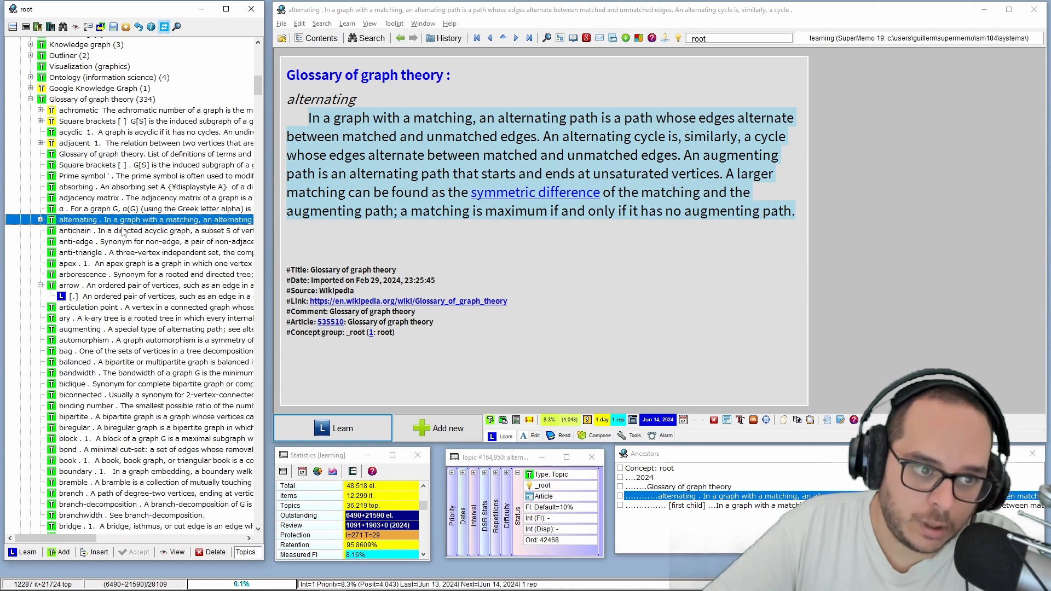
pyautogui.press('Right')
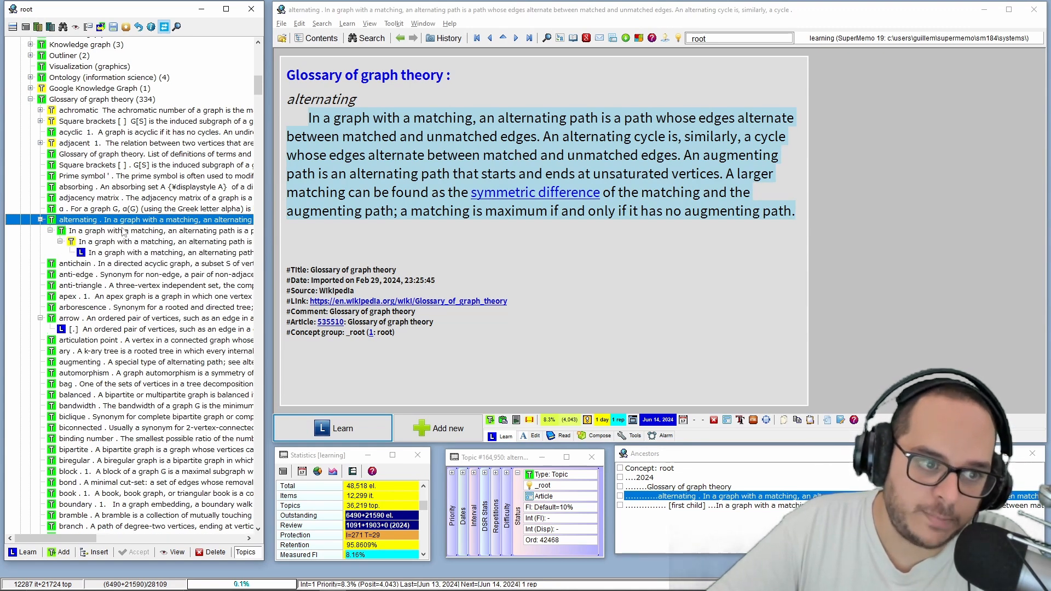
pyautogui.press('Left')
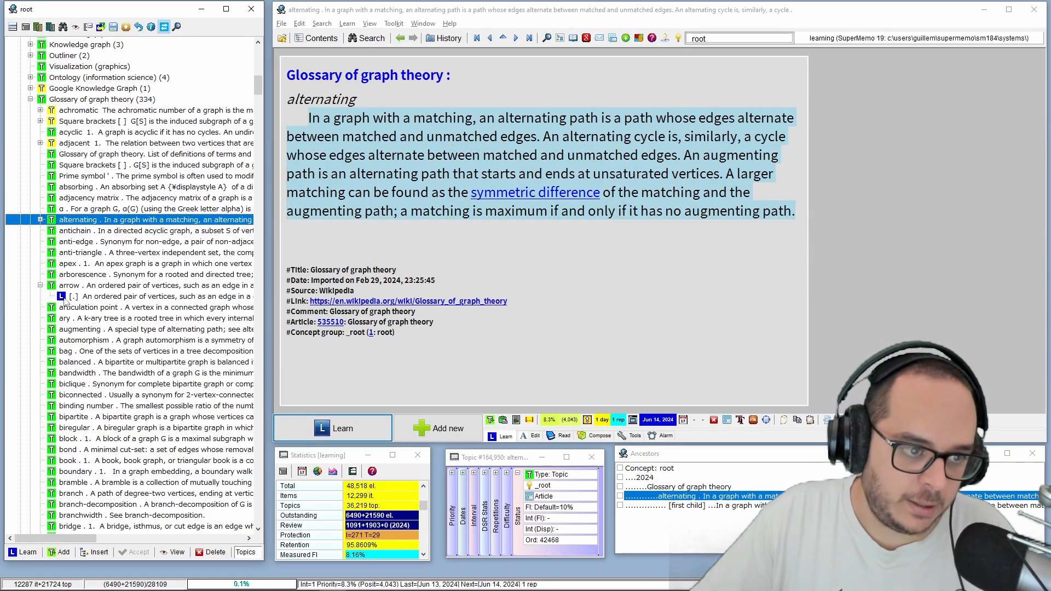
# - Select the "absorbing" entry, move down entry by entry to "alternating" and expand its branch
pyautogui.click(76, 187)
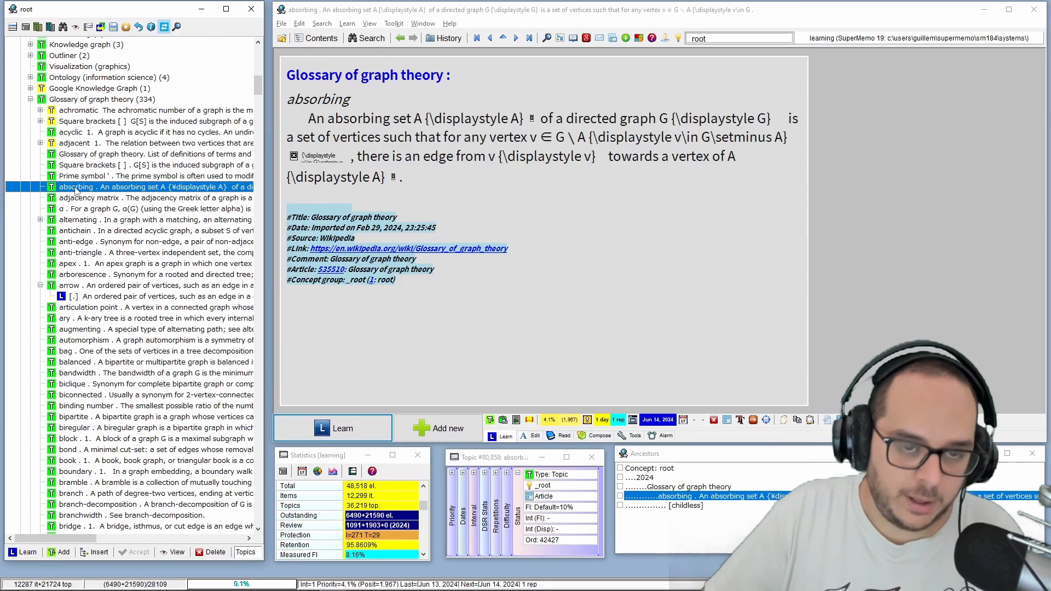
pyautogui.press('Down')
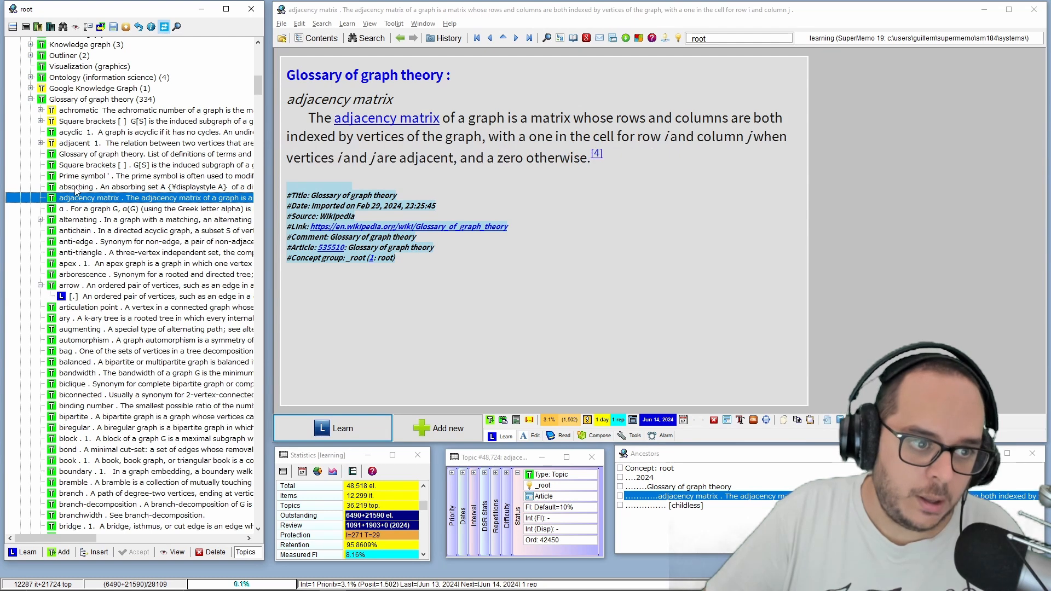
pyautogui.press('Down')
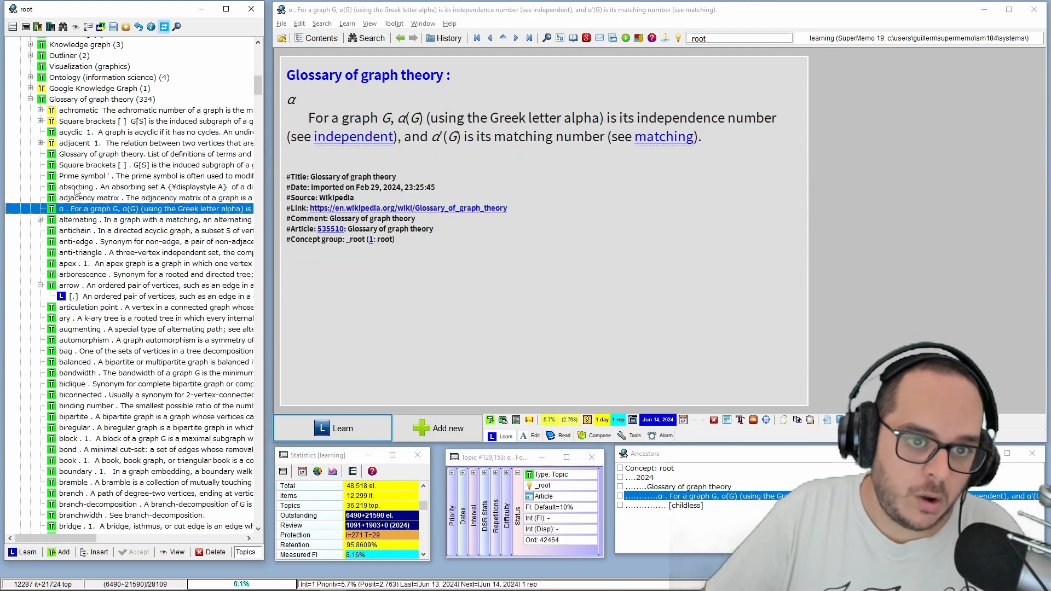
pyautogui.press('Down')
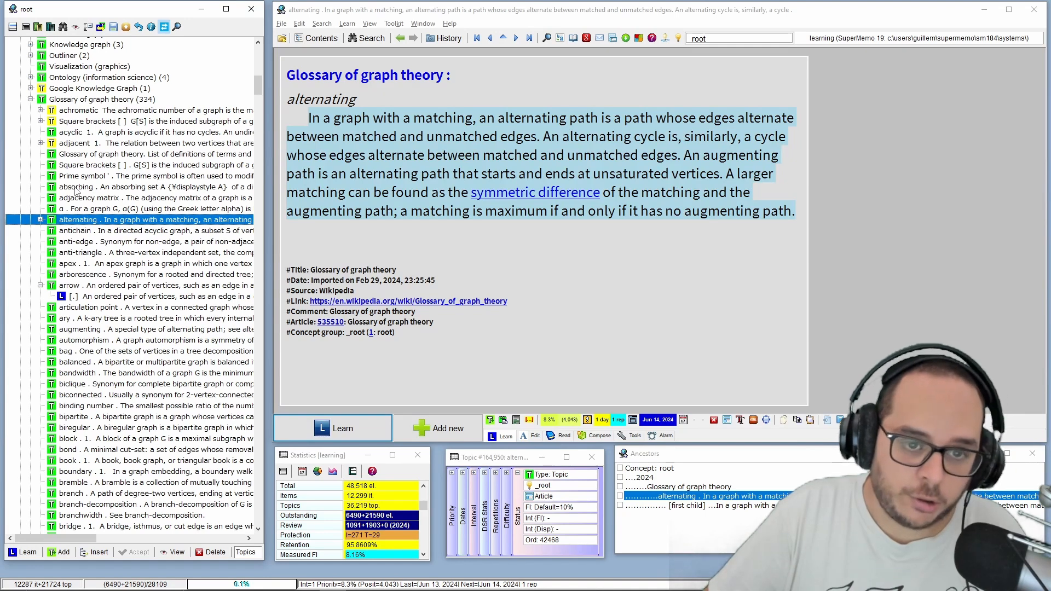
pyautogui.press('Right')
pyautogui.press('Right')
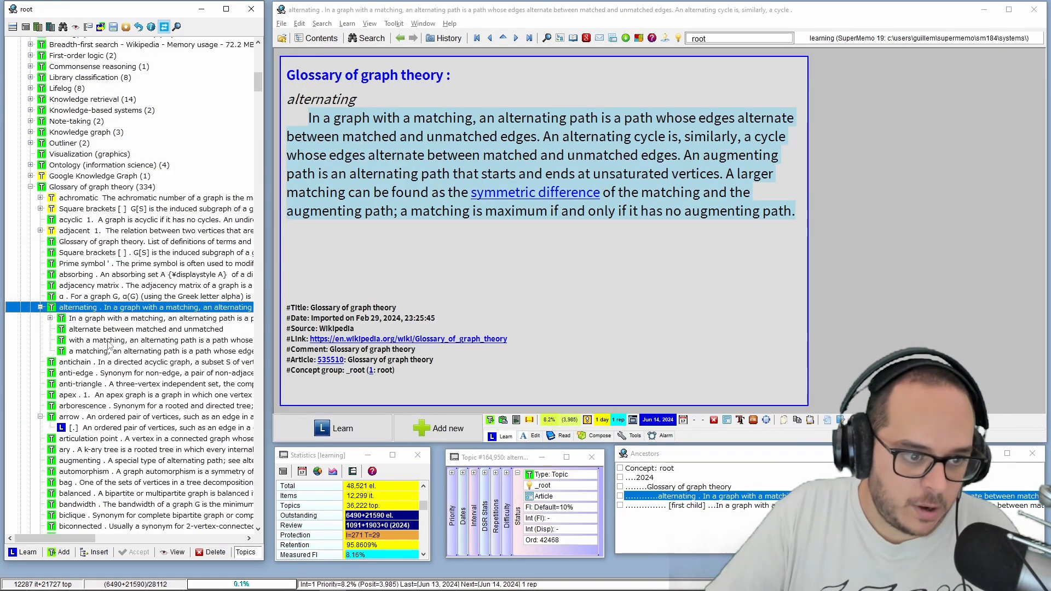
# - Extract the passage from "alternating path" to "matched and" in the "with a matching" topic, then select the "α" entry
pyautogui.click(112, 340)
pyautogui.moveTo(412, 75); pyautogui.dragTo(504, 119)
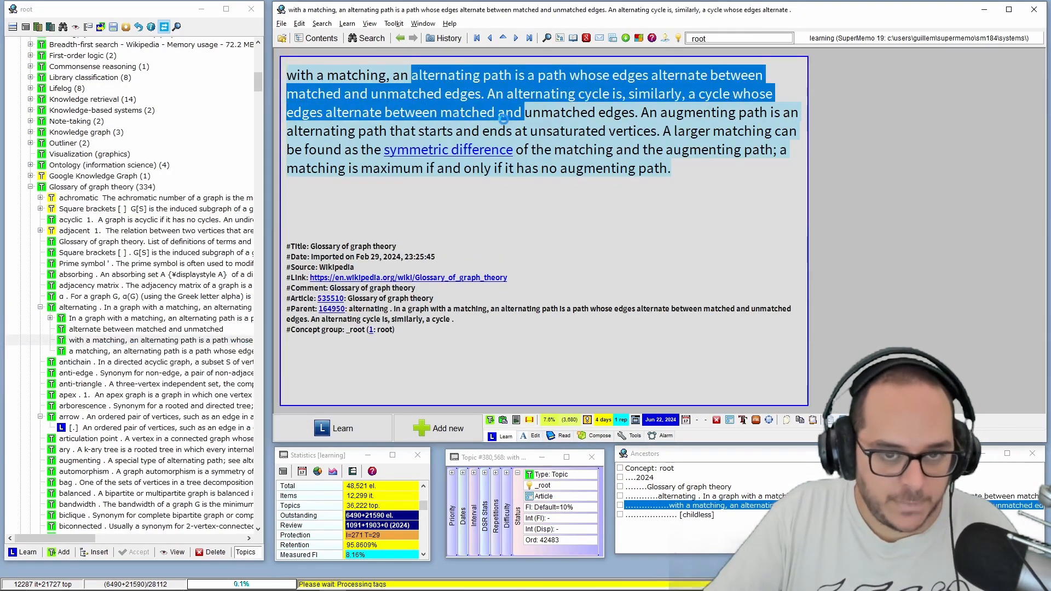
pyautogui.hotkey('alt', 'x')
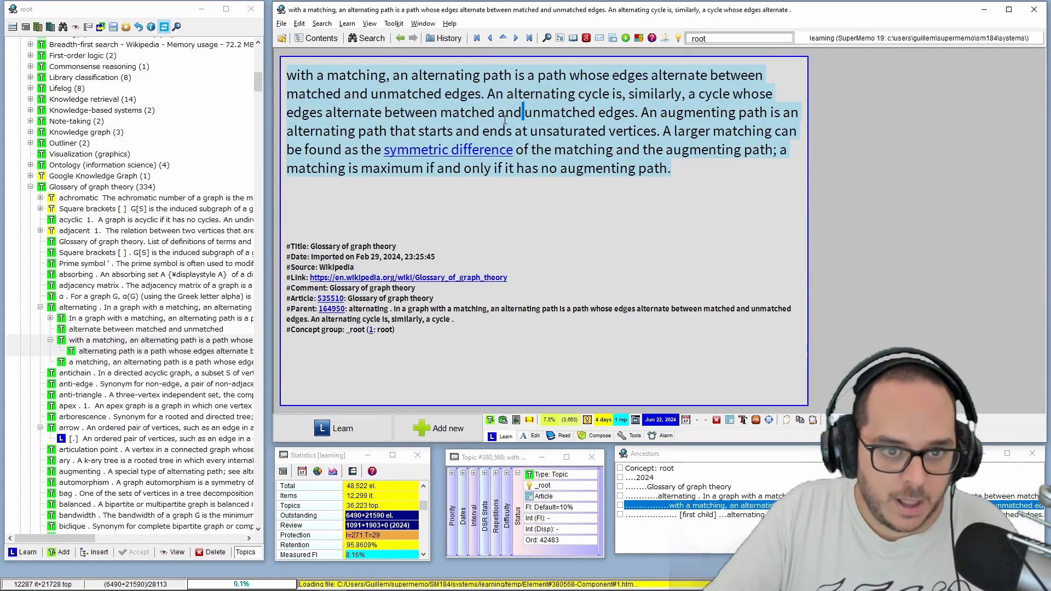
pyautogui.click(117, 299)
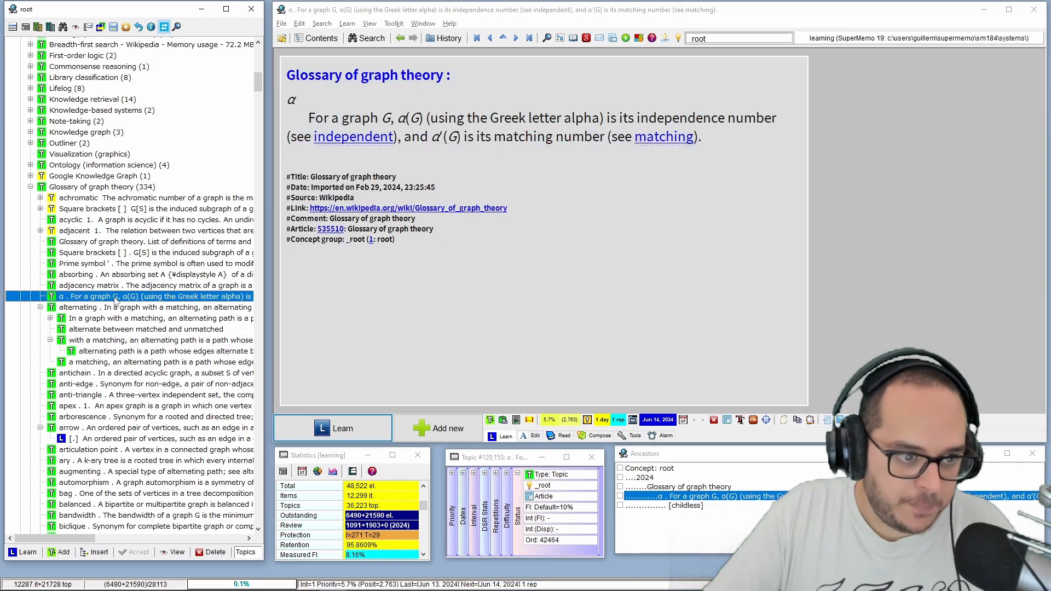
# - Collapse the "with a matching" sub-branch and the whole "alternating" branch, then select "alternating"
pyautogui.click(50, 340)
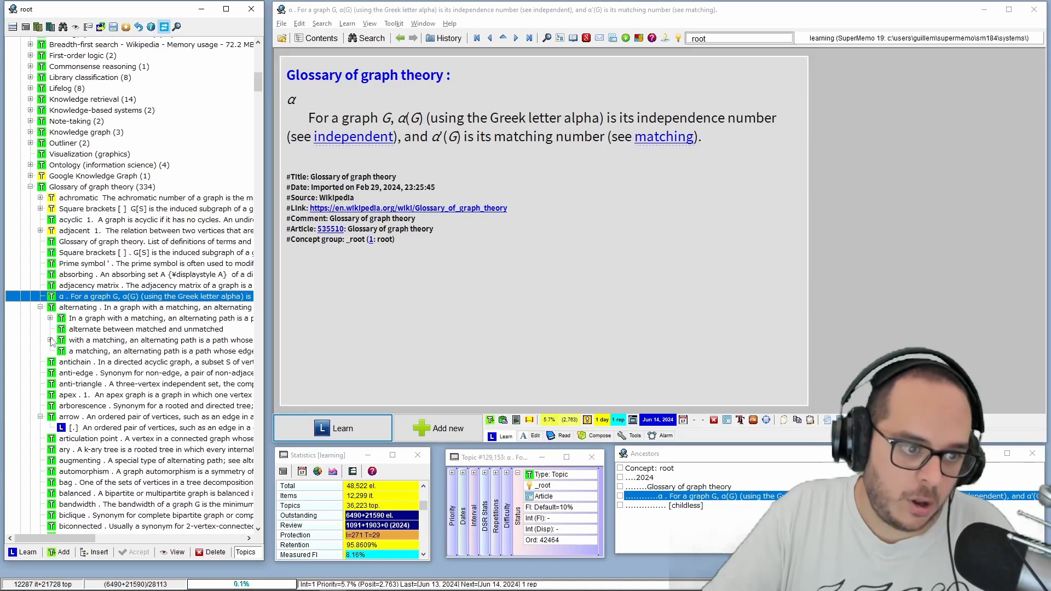
pyautogui.click(40, 307)
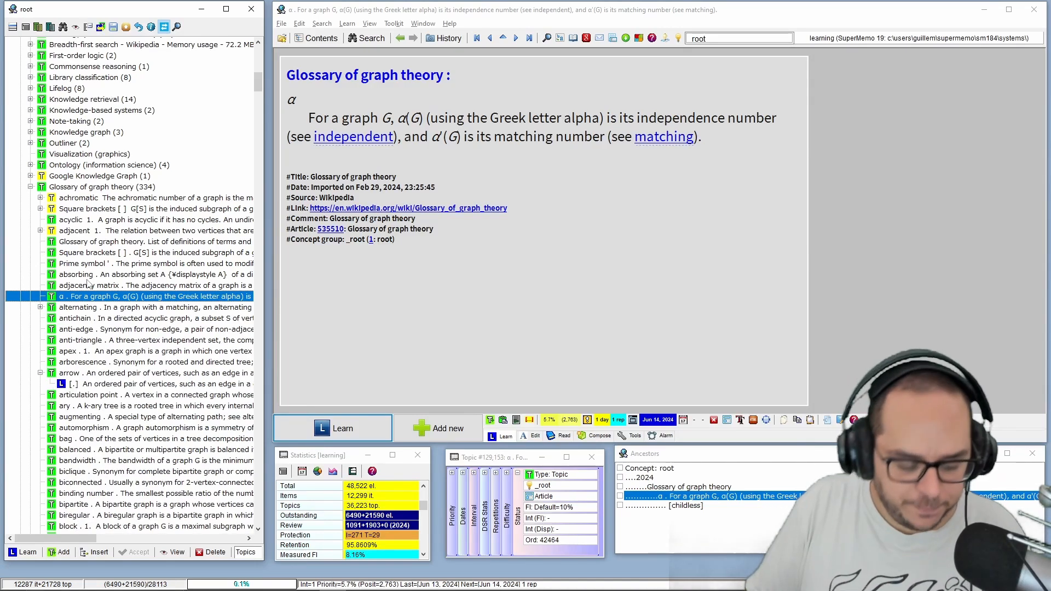
pyautogui.press('Down')
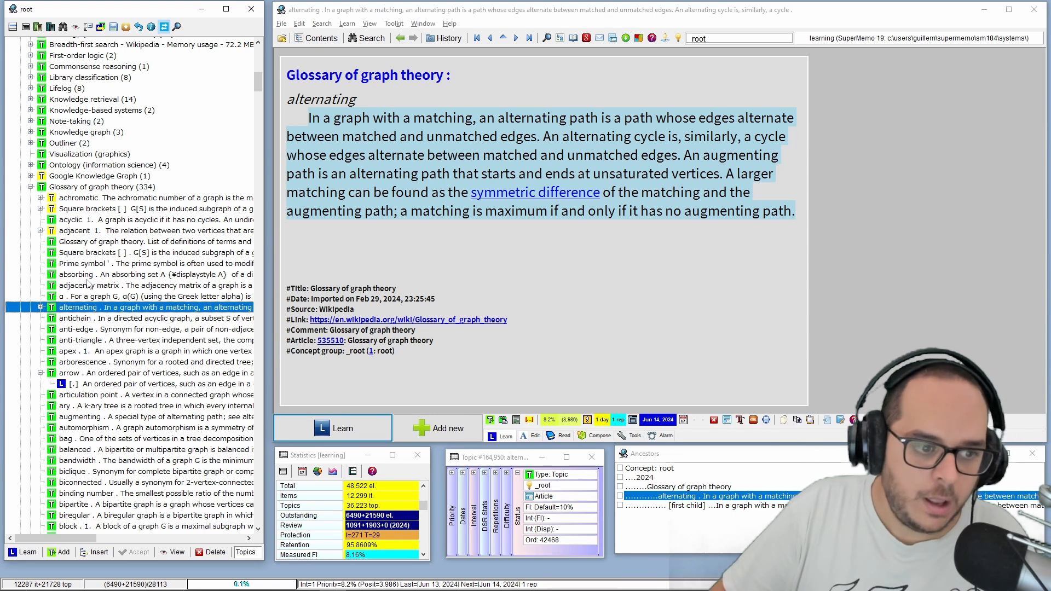
# - Go to the last child of "alternating", select its first and last extracts, and return to the parent from the last one
pyautogui.hotkey('ctrl', 'l')
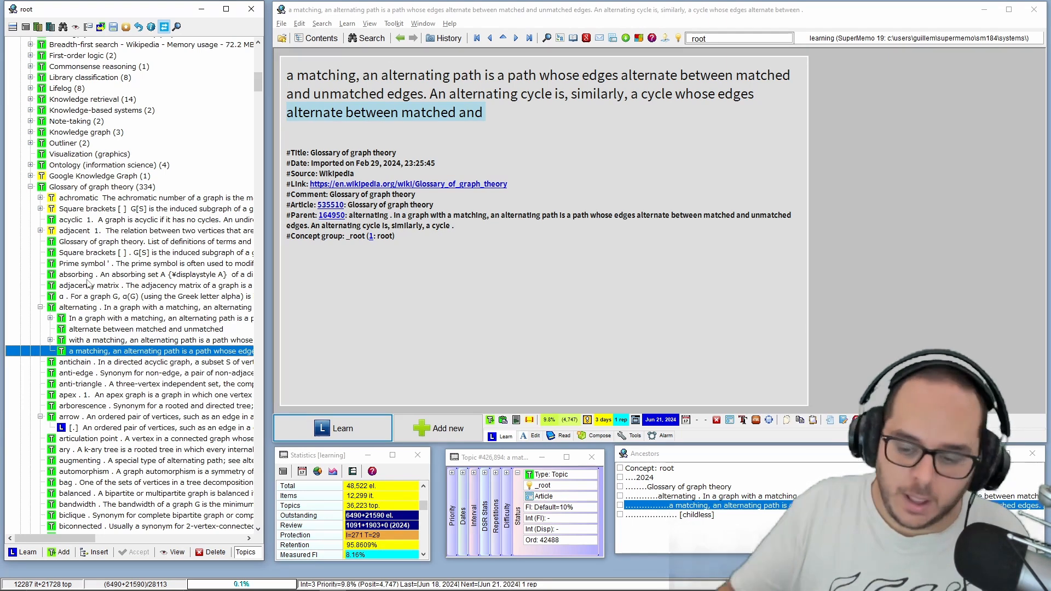
pyautogui.click(80, 319)
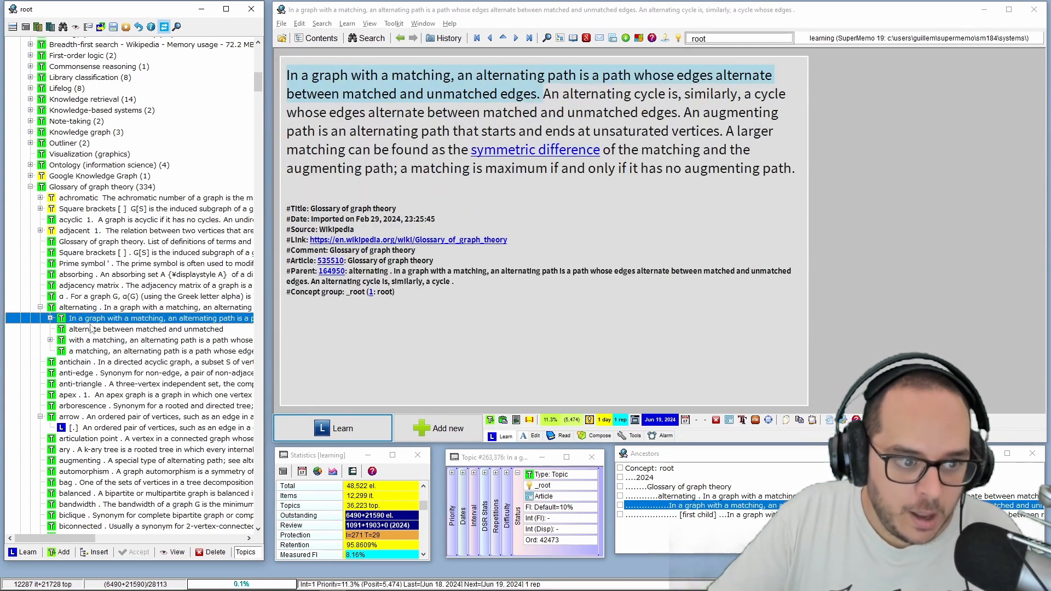
pyautogui.click(85, 352)
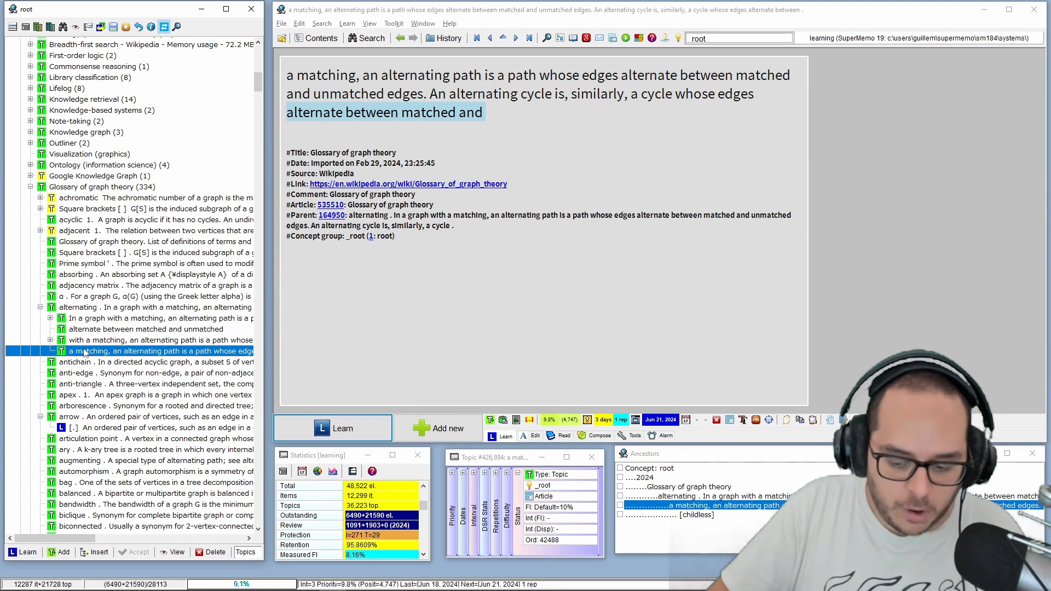
pyautogui.press('Left')
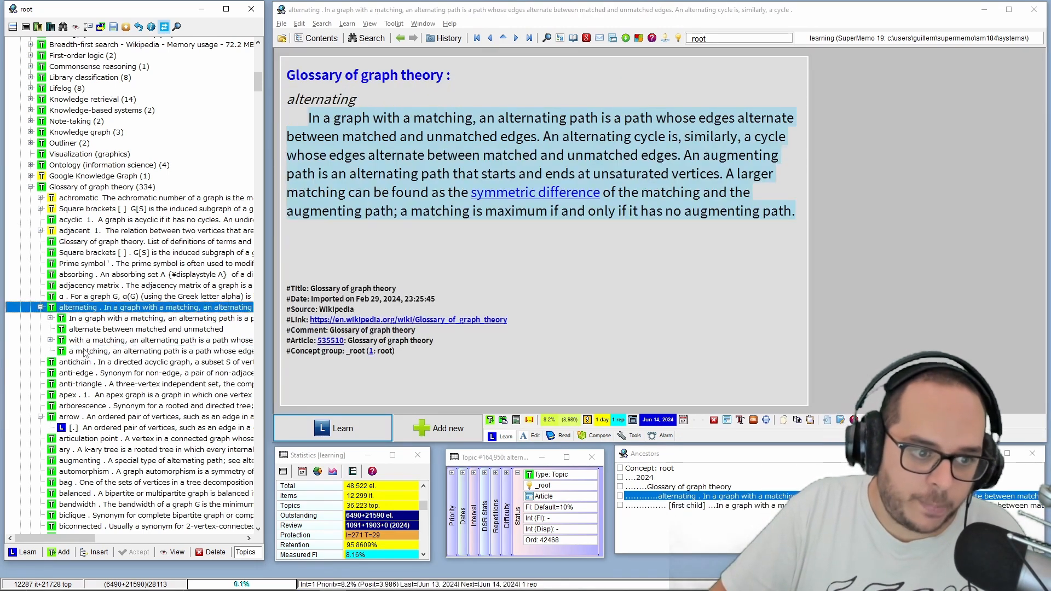
pyautogui.click(85, 354)
pyautogui.press('Left')
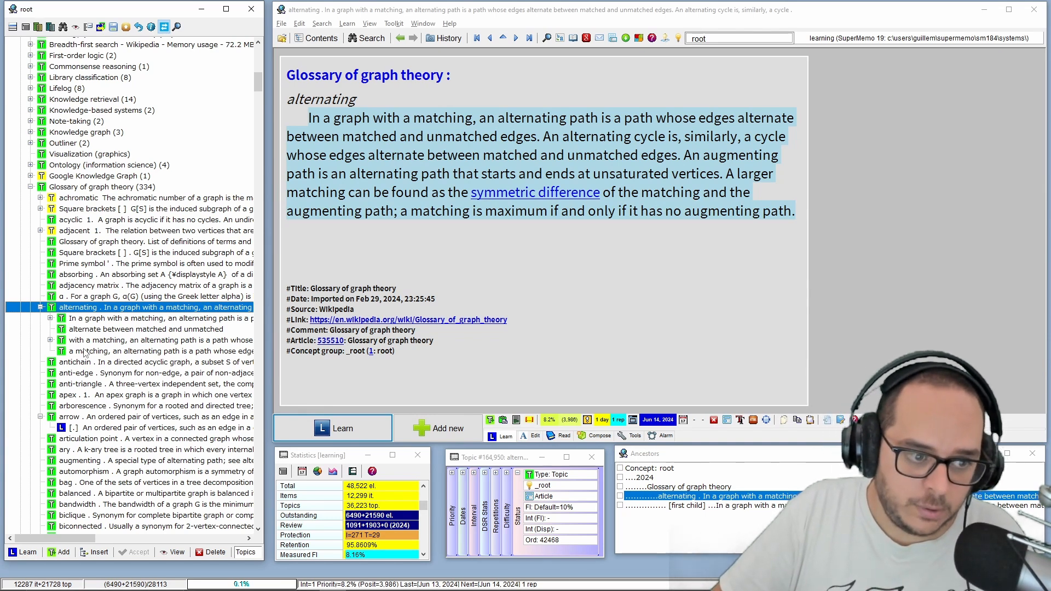
# - Jump page by page down the glossary from "alternating" to "diameter", then back up to "alternating"
pyautogui.scroll(-3, 85, 353)
pyautogui.scroll(2, 85, 353)
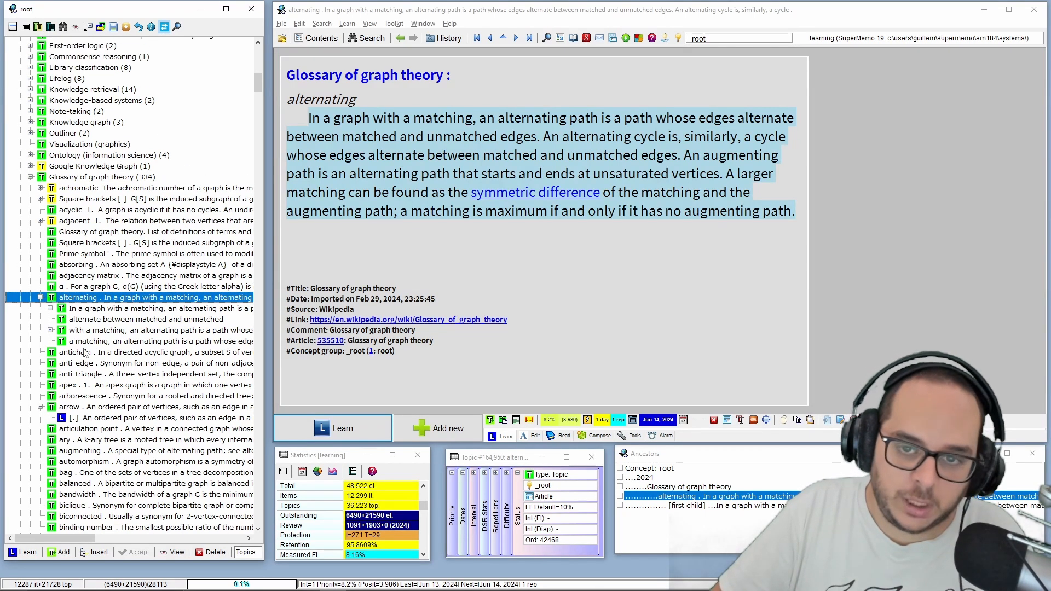
pyautogui.scroll(-2, 85, 353)
pyautogui.scroll(1, 85, 353)
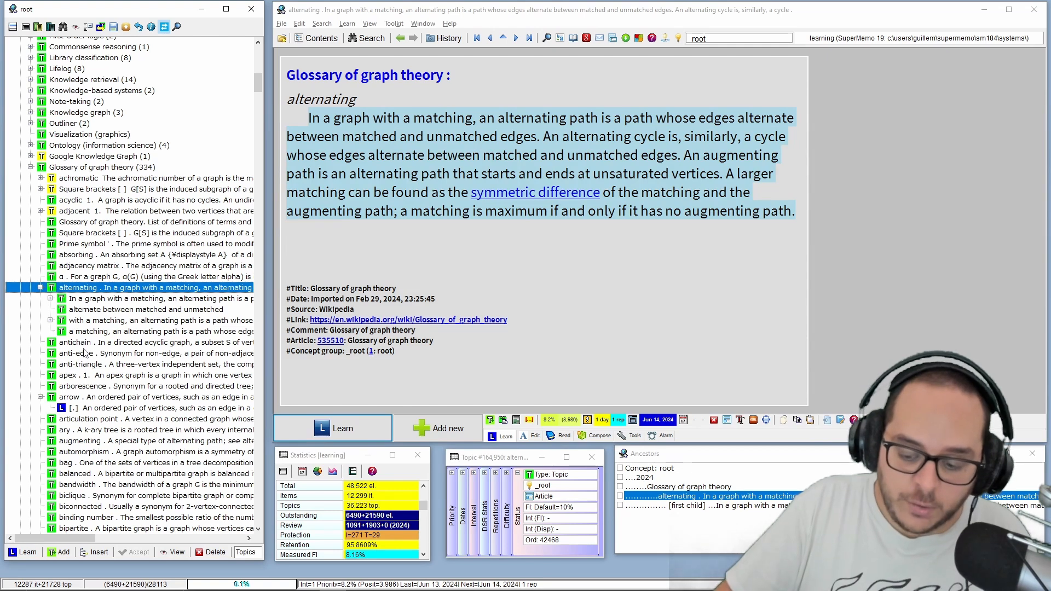
pyautogui.press('pagedown')
pyautogui.press('pagedown')
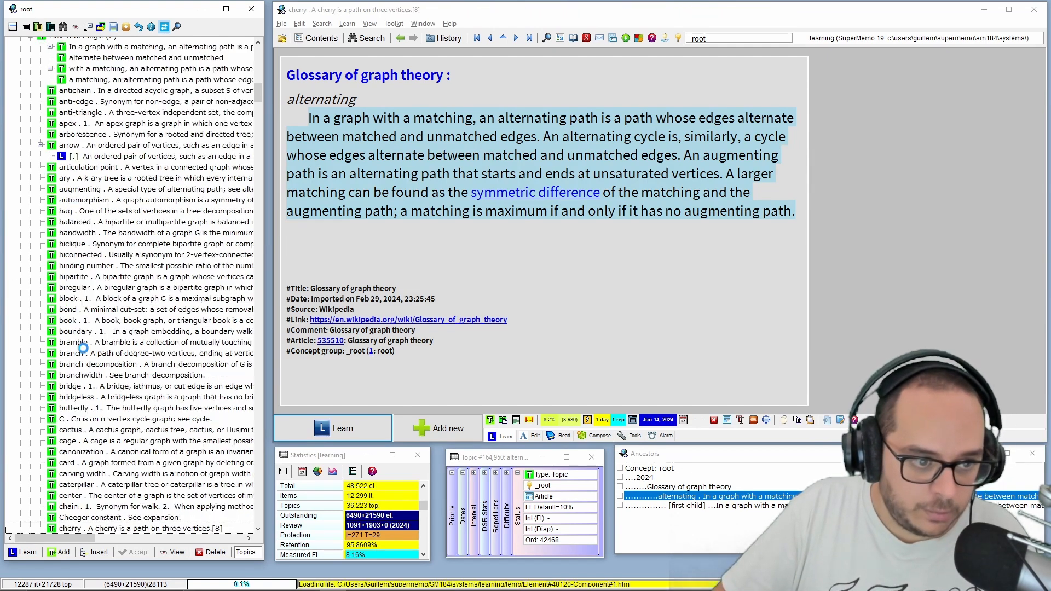
pyautogui.press('pagedown')
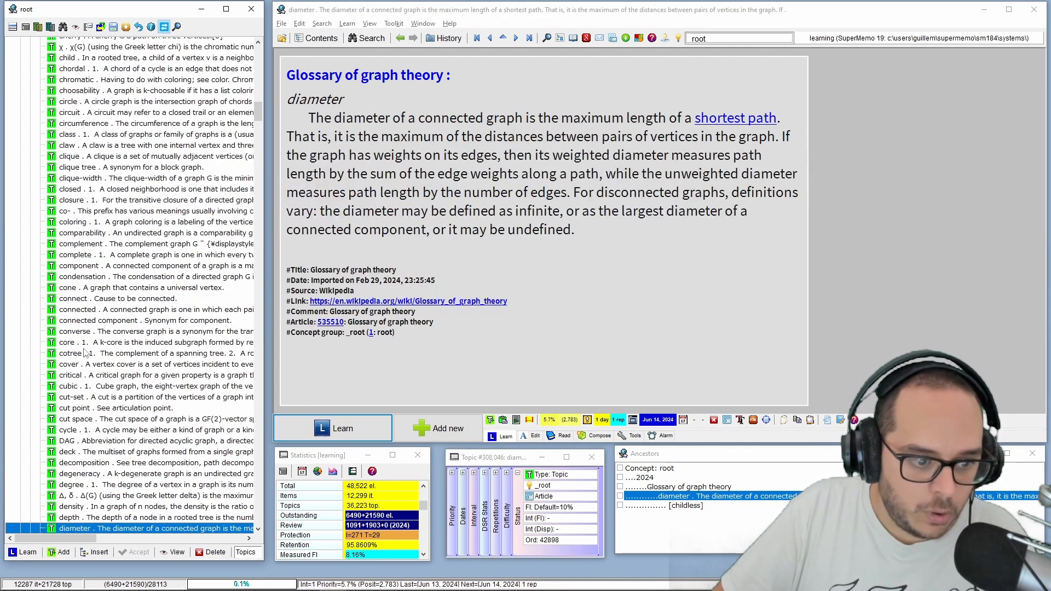
pyautogui.press('pageup')
pyautogui.press('pageup')
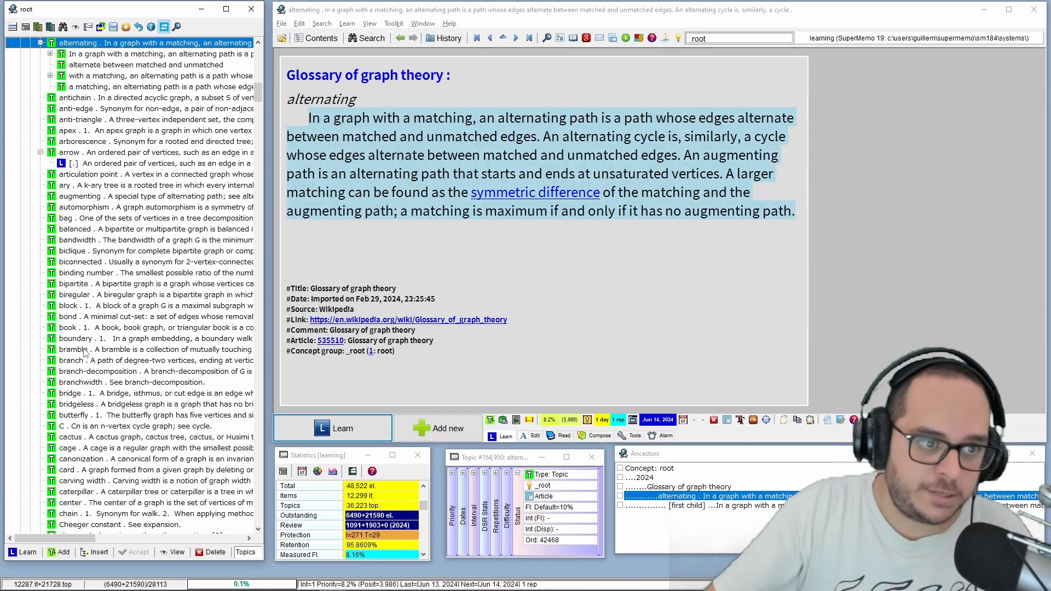
# - Select the "In a graph with a matching" extract and step element by element in the element window to "antichain"
pyautogui.scroll(10, 78, 230)
pyautogui.scroll(-5, 86, 226)
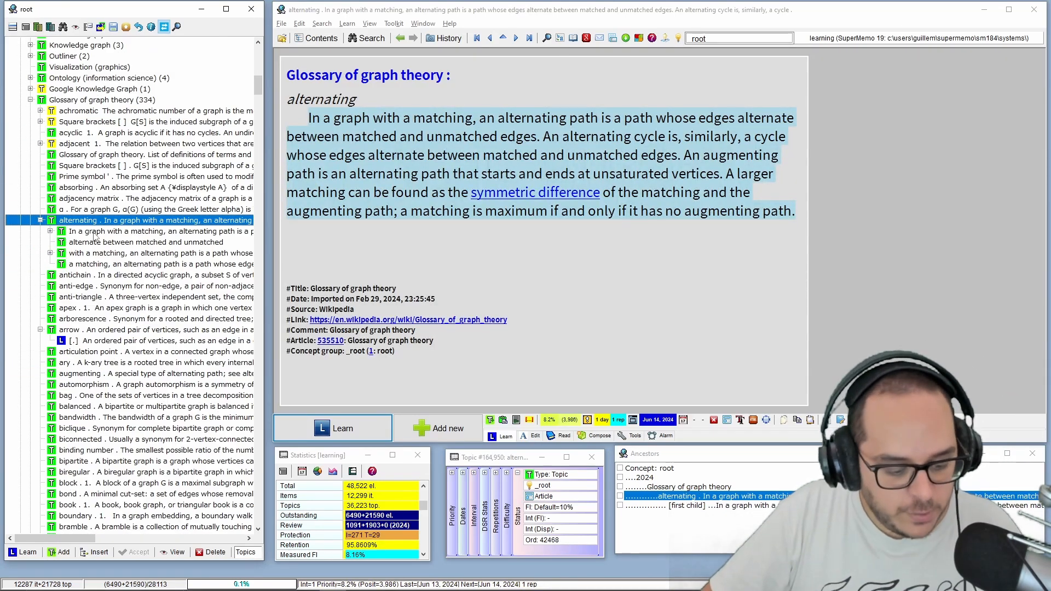
pyautogui.click(93, 232)
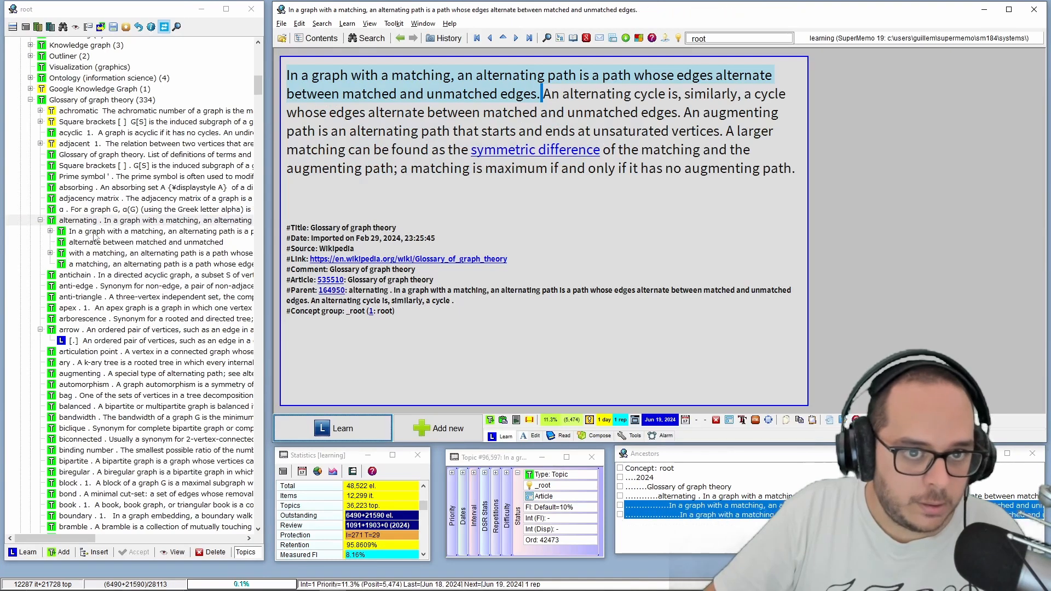
pyautogui.press('Down')
pyautogui.press('Down')
pyautogui.press('Down')
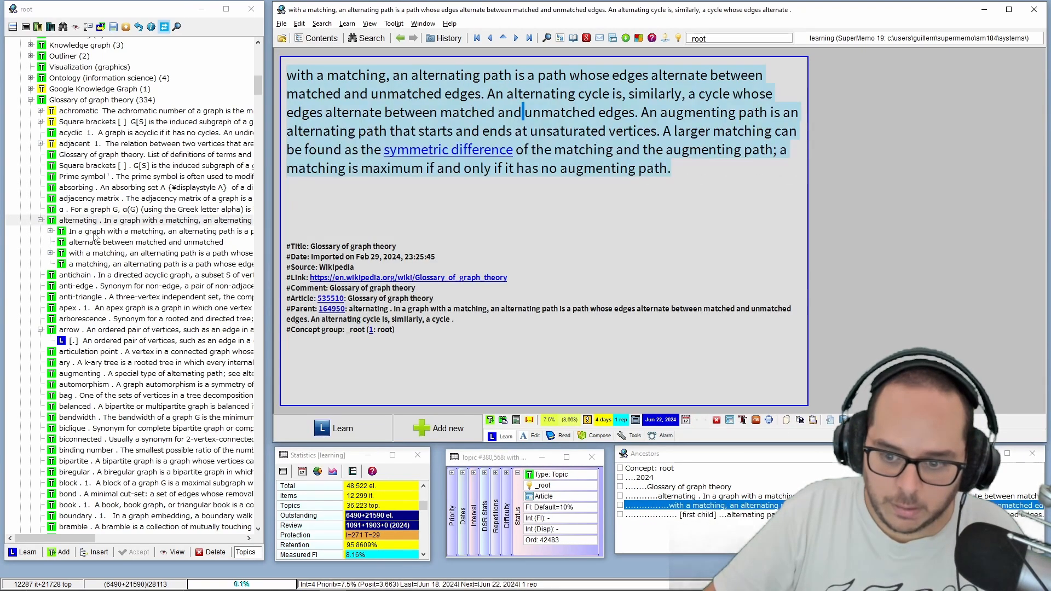
pyautogui.press('Down')
pyautogui.press('Down')
pyautogui.press('Down')
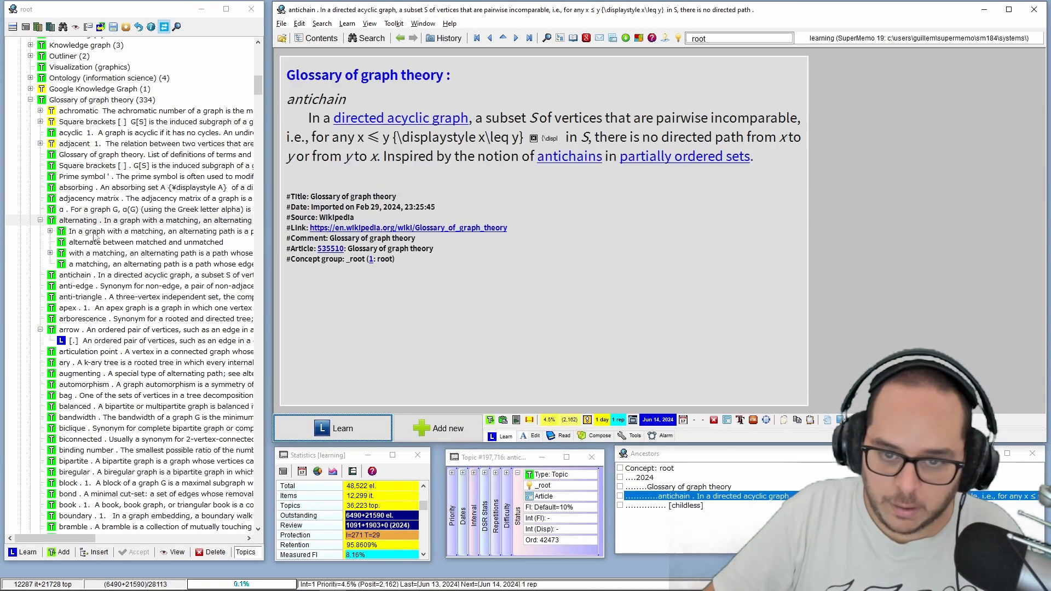
# - Step forward through the glossary elements from "antichain" past the "arrow" cloze item to "articulation point"
pyautogui.press('Down')
pyautogui.press('Down')
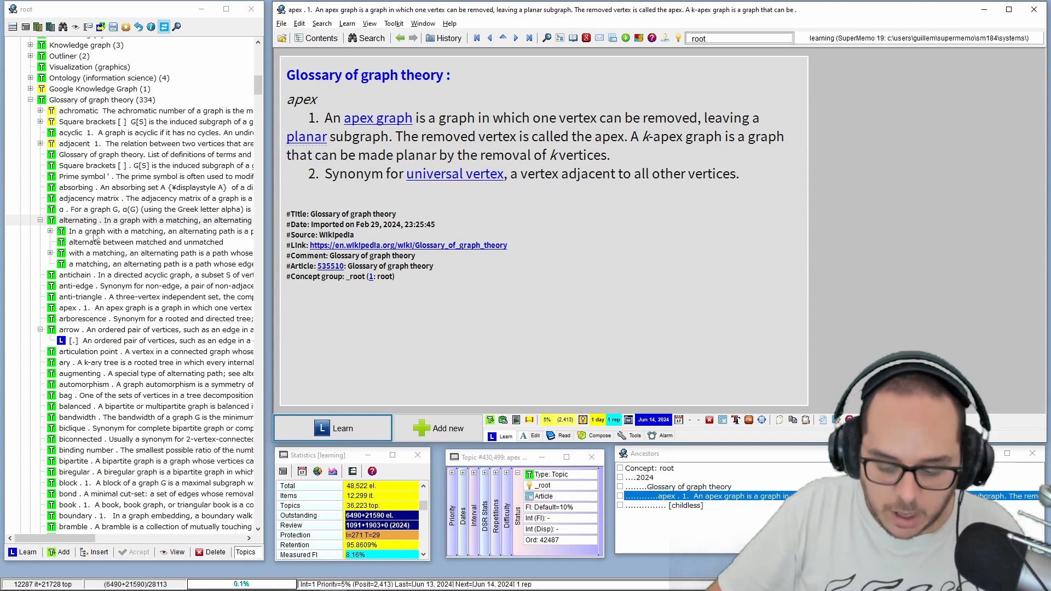
pyautogui.press('Down')
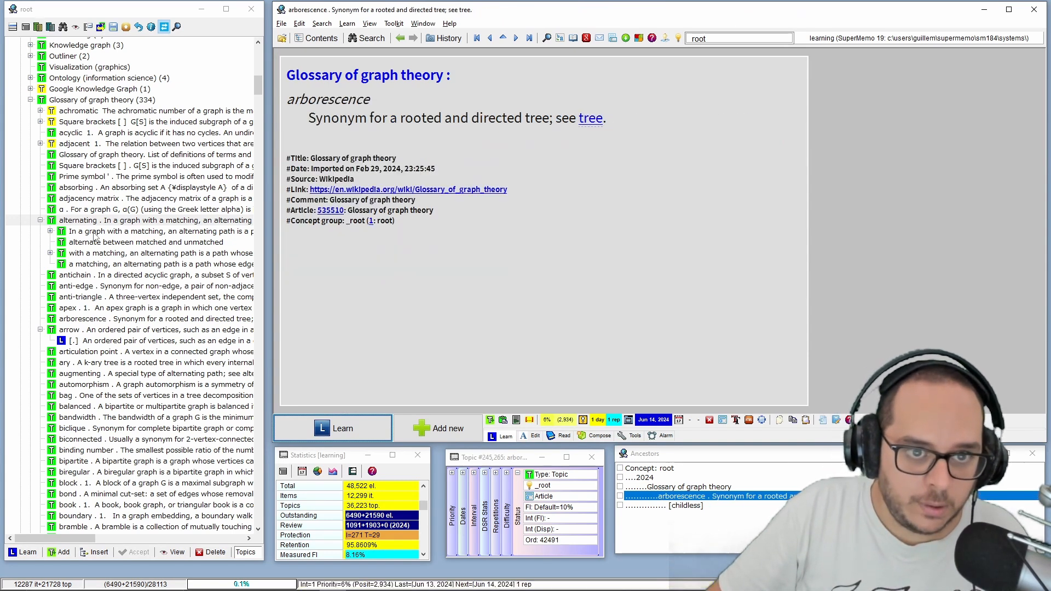
pyautogui.press('Down')
pyautogui.press('Down')
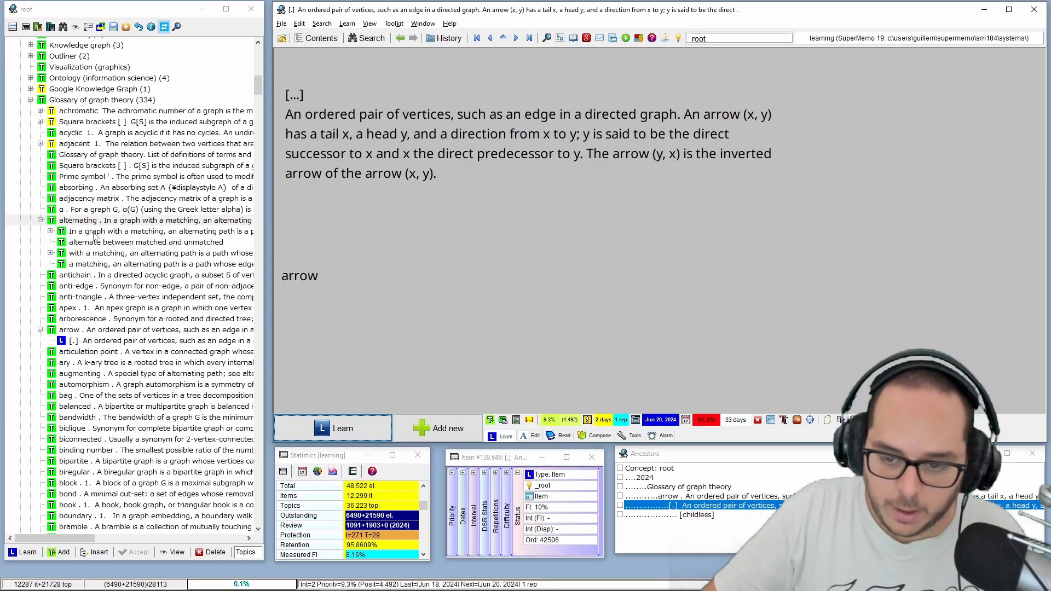
pyautogui.press('Down')
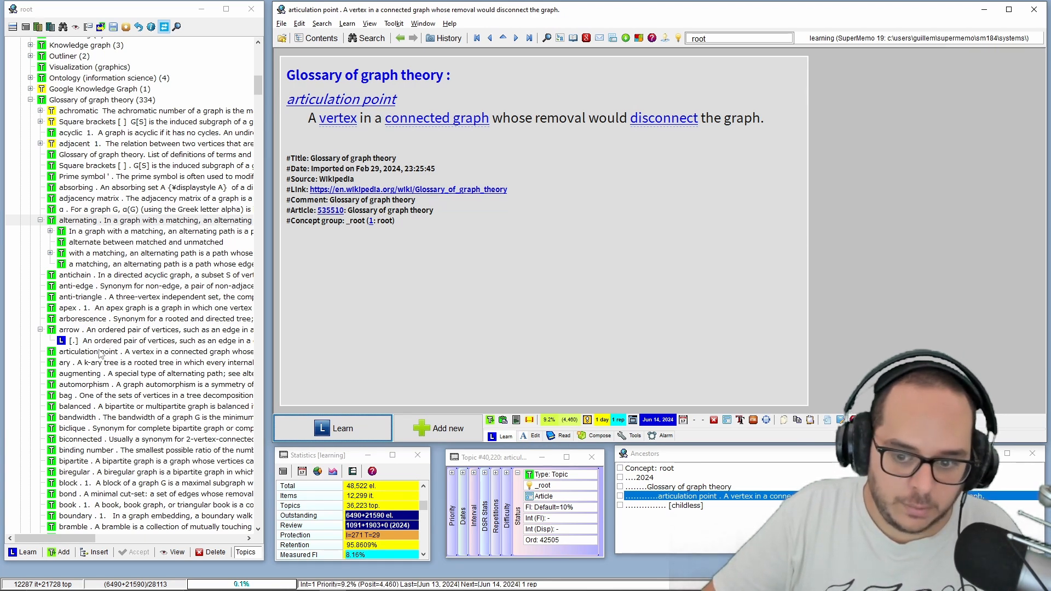
# - Continue element by element from "articulation point" through "automorphism" and "bag" to "biclique"
pyautogui.press('Down')
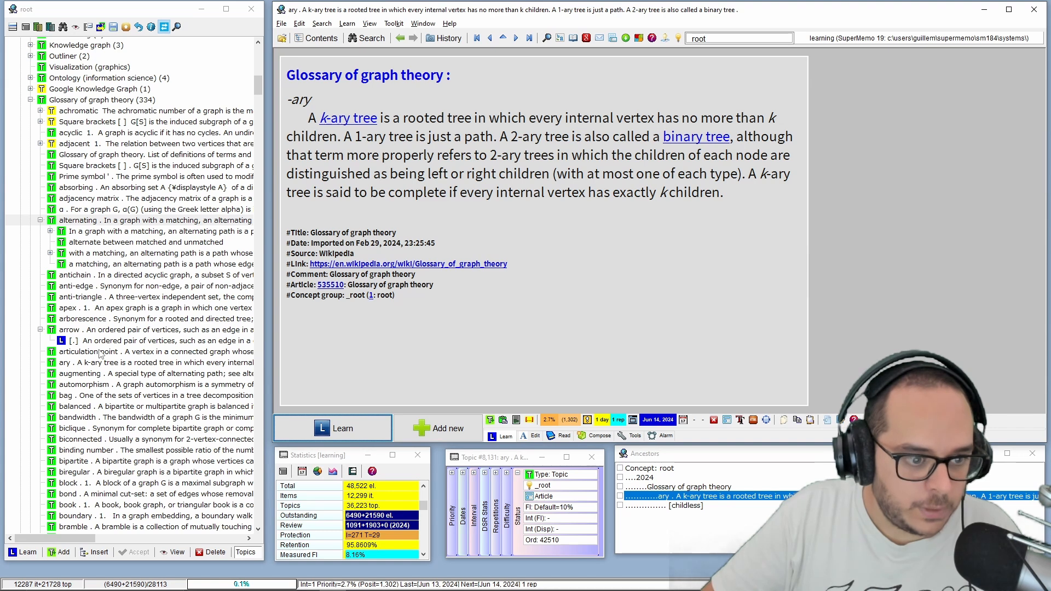
pyautogui.press('Down')
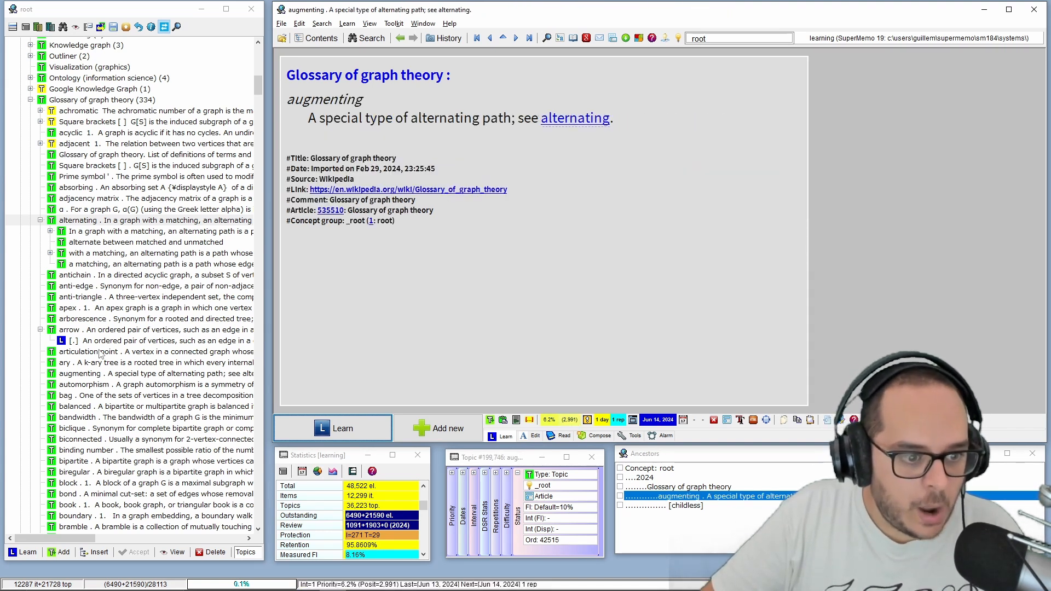
pyautogui.press('Down')
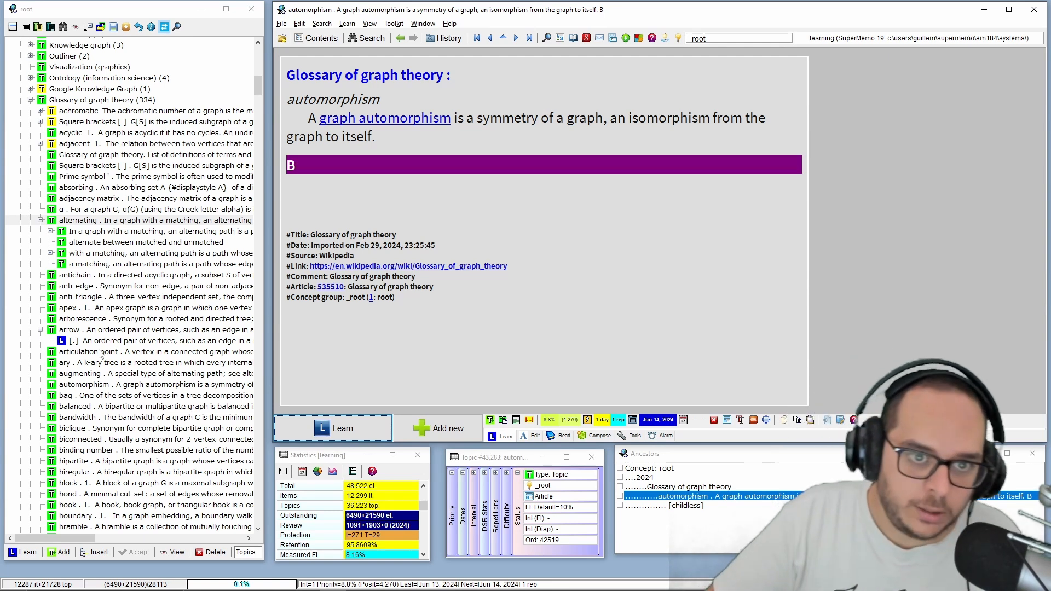
pyautogui.press('Down')
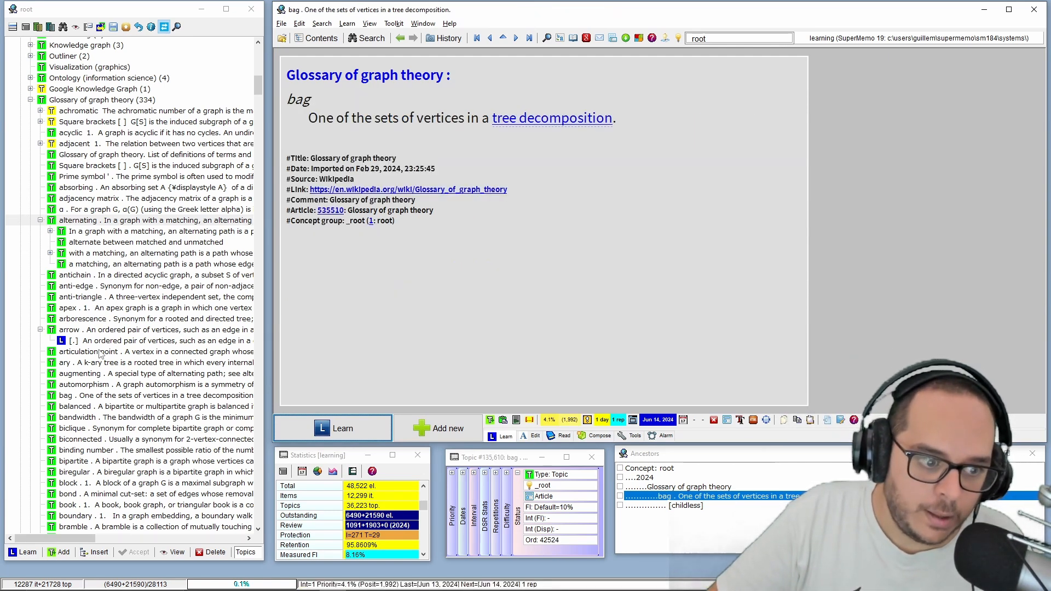
pyautogui.press('Down')
pyautogui.press('Down')
pyautogui.press('Down')
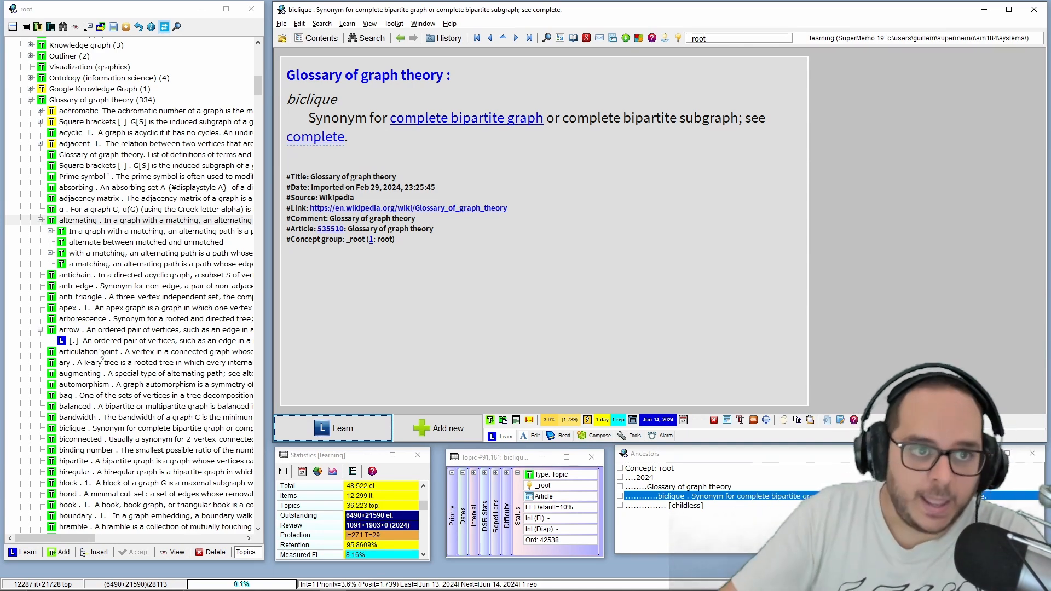
# - Switch focus from the knowledge tree to the element window's main commands, open Web import and cancel it
pyautogui.click(16, 12)
pyautogui.click(39, 11)
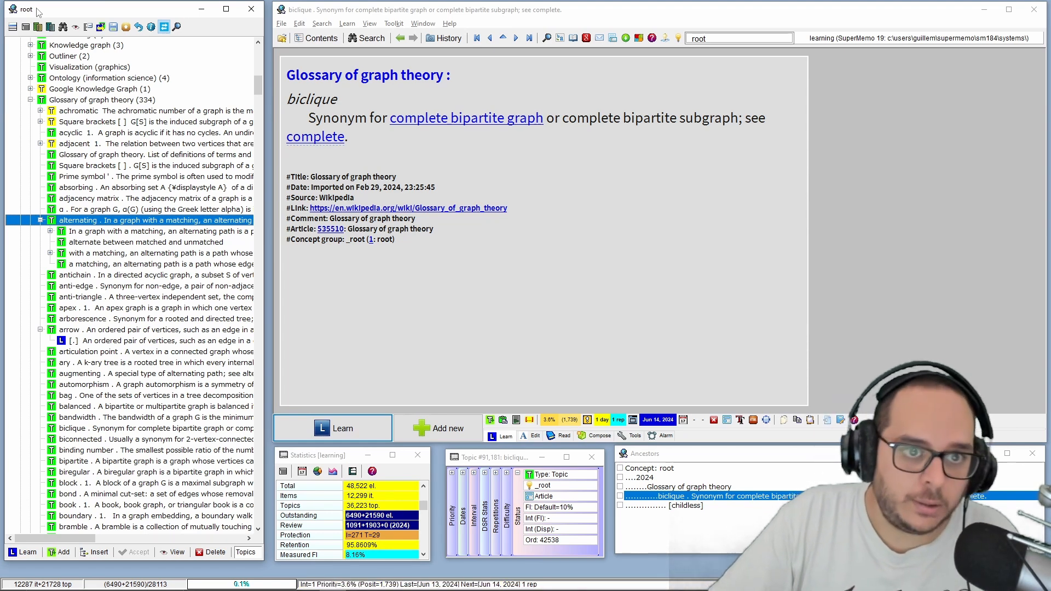
pyautogui.press('alt')
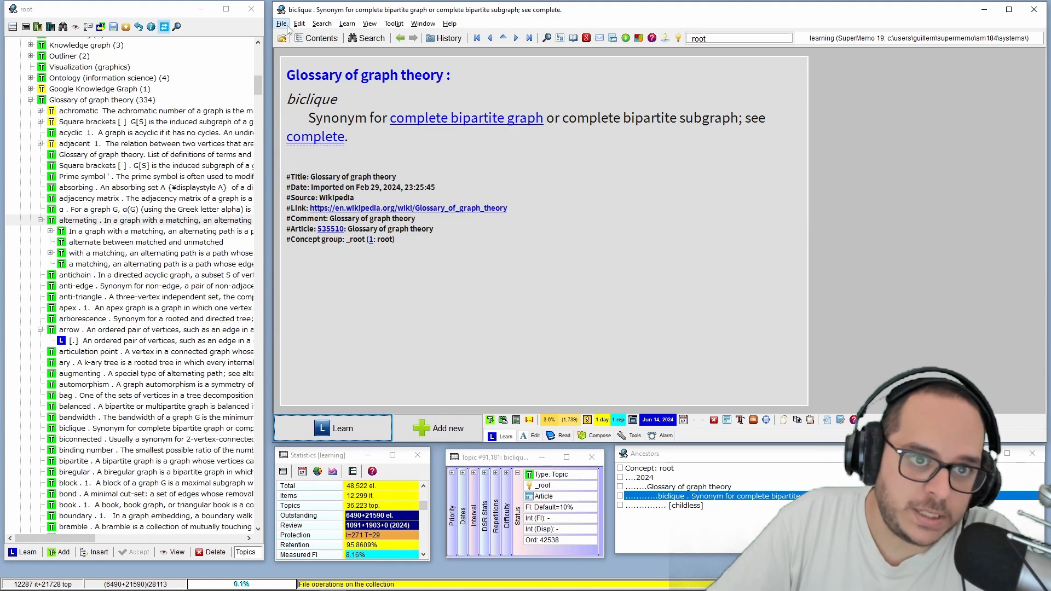
pyautogui.hotkey('alt', 'e')
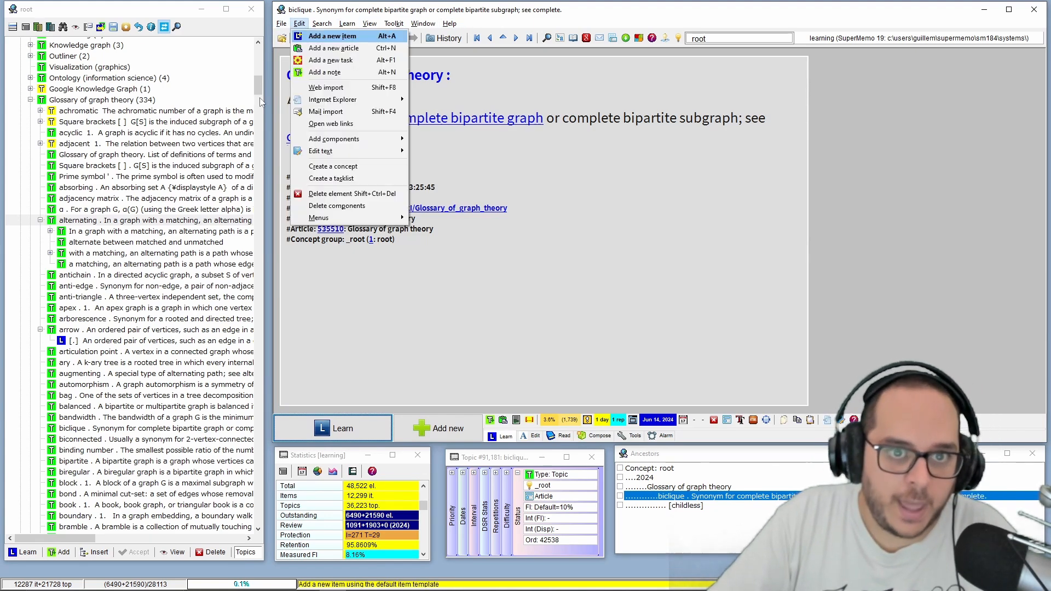
pyautogui.press('w')
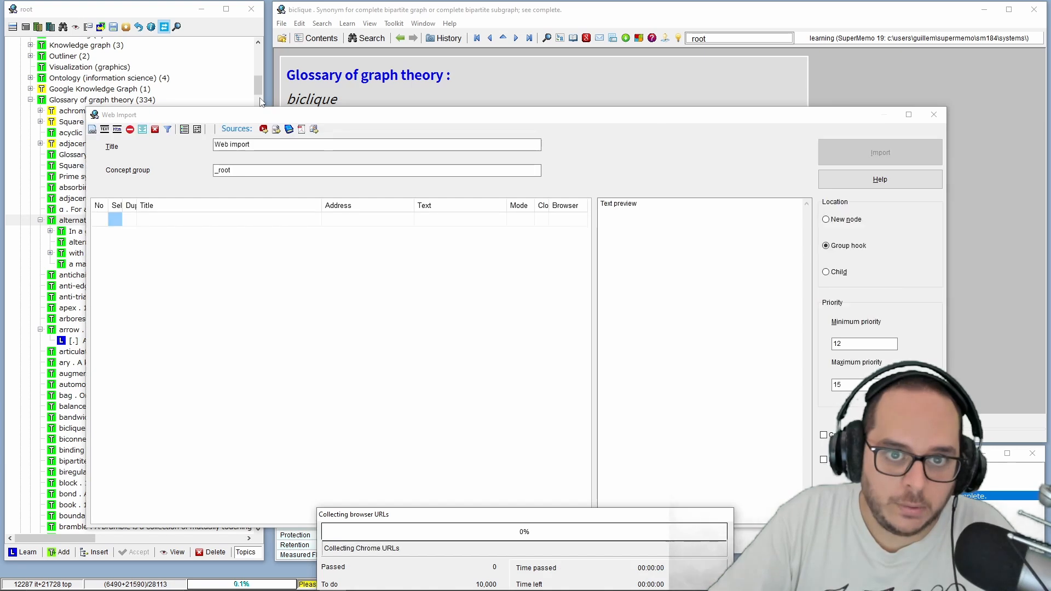
pyautogui.press('Escape')
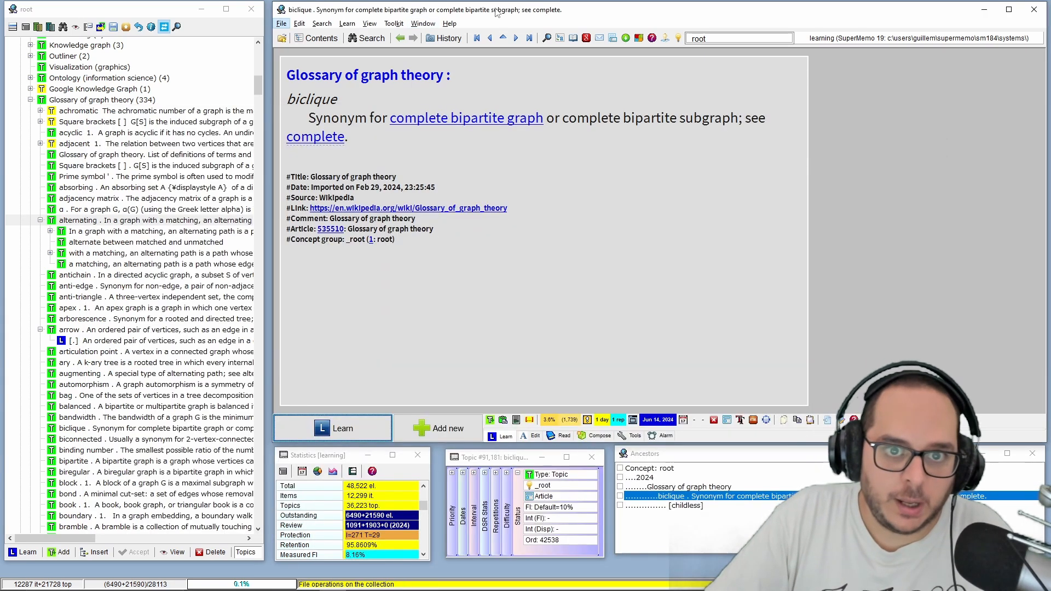
# - Show the window layout commands and dismiss them, then move focus to the knowledge tree and back to the element window
pyautogui.hotkey('alt', 'w')
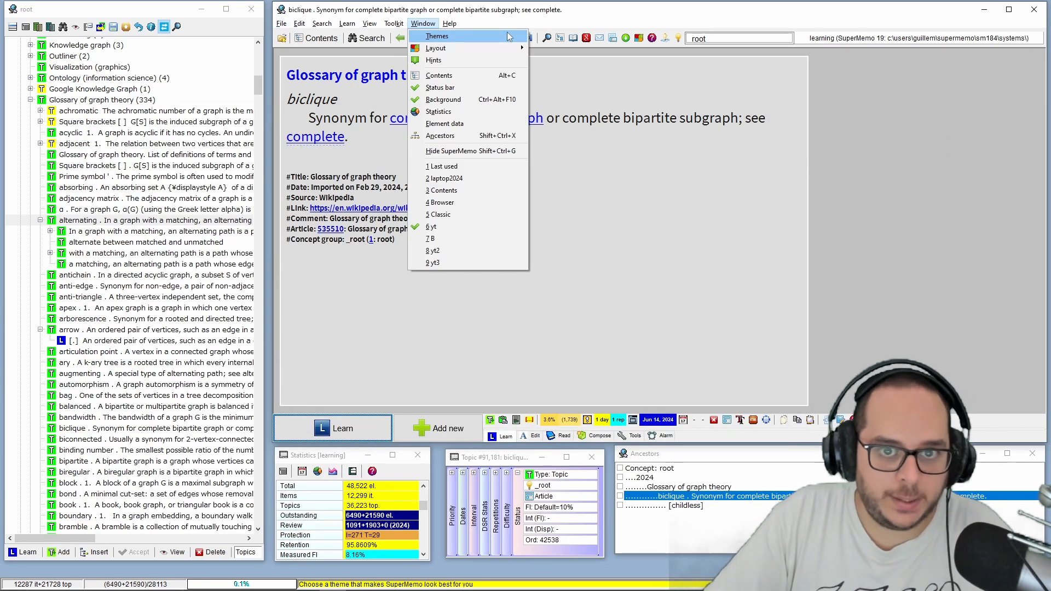
pyautogui.press('Escape')
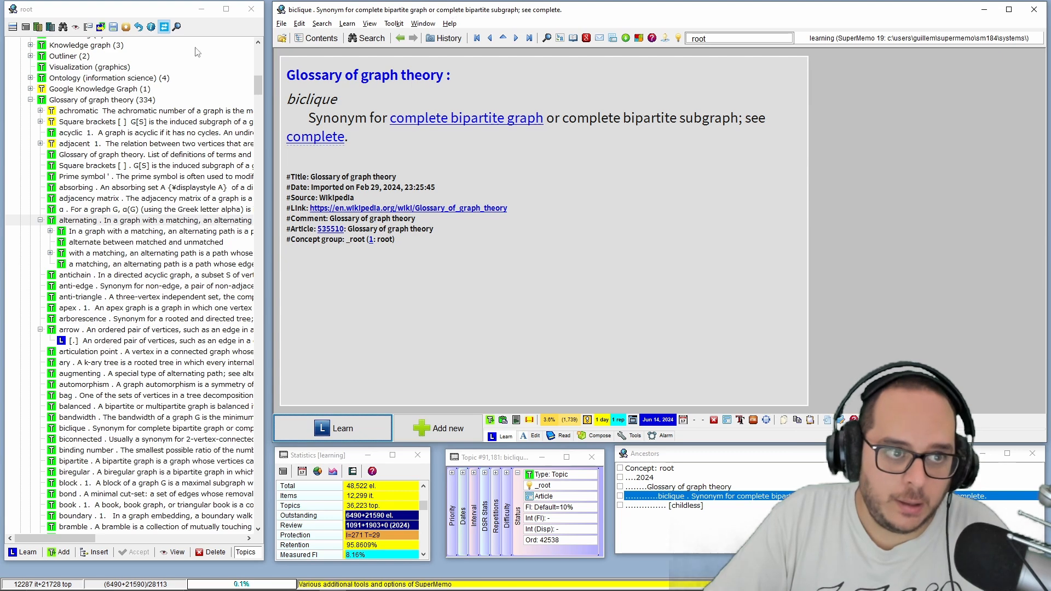
pyautogui.click(80, 5)
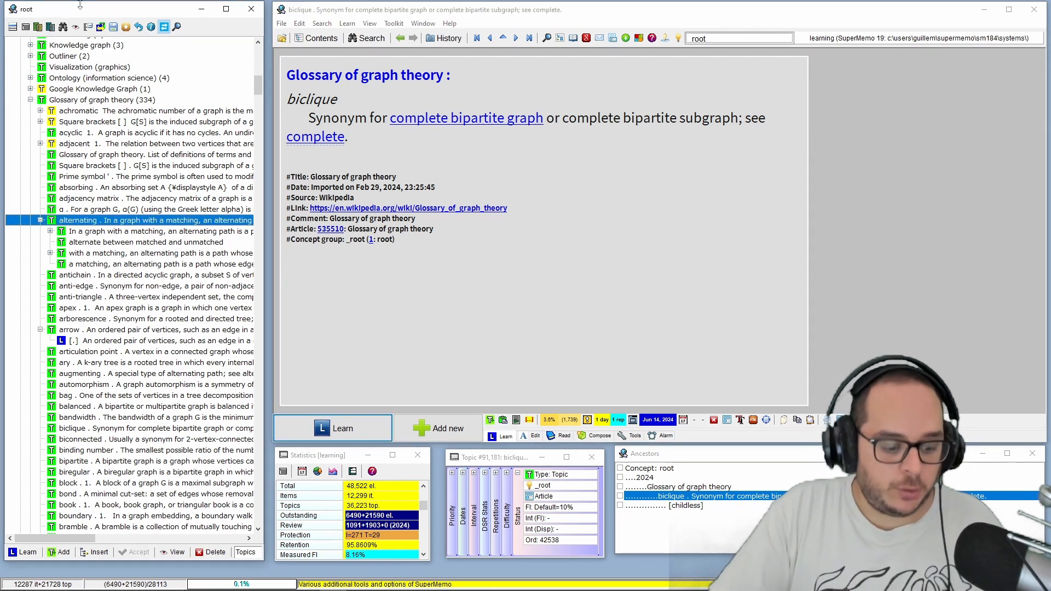
pyautogui.press('alt')
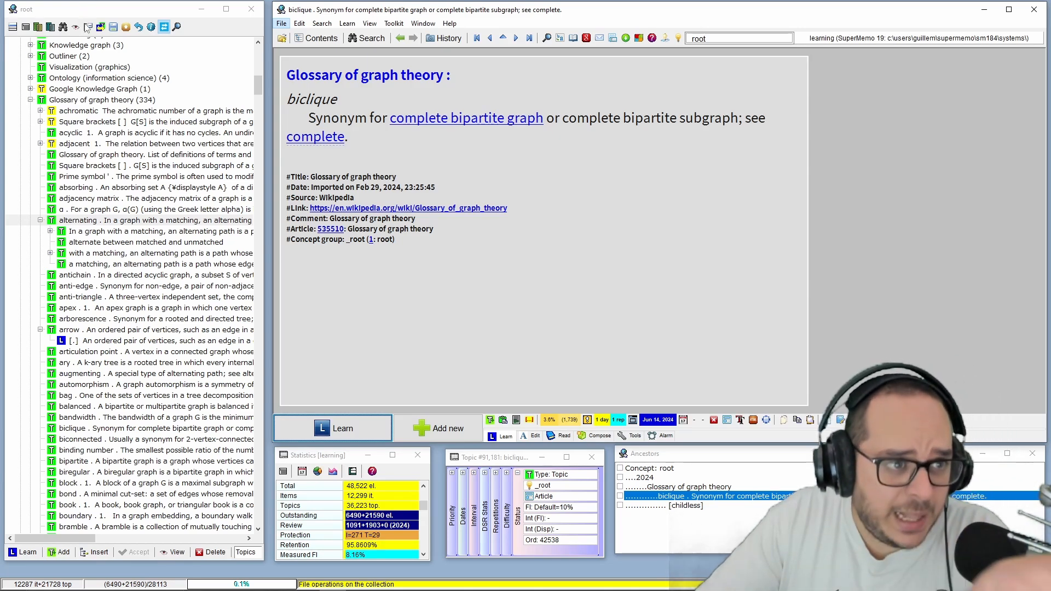
# - Jump to the root concept in the knowledge tree and return focus to the element window
pyautogui.click(49, 12)
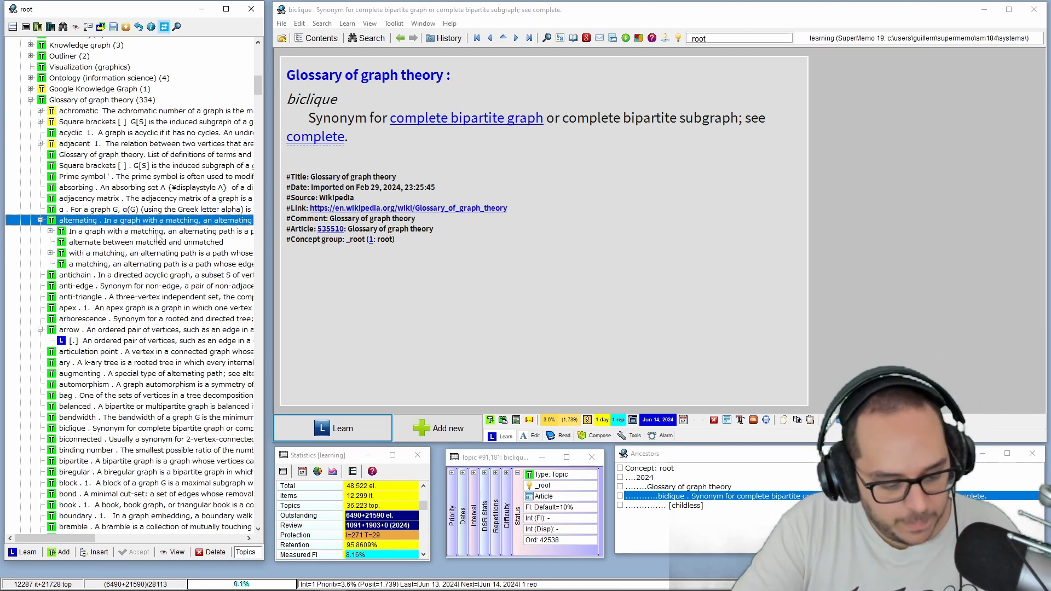
pyautogui.press('Home')
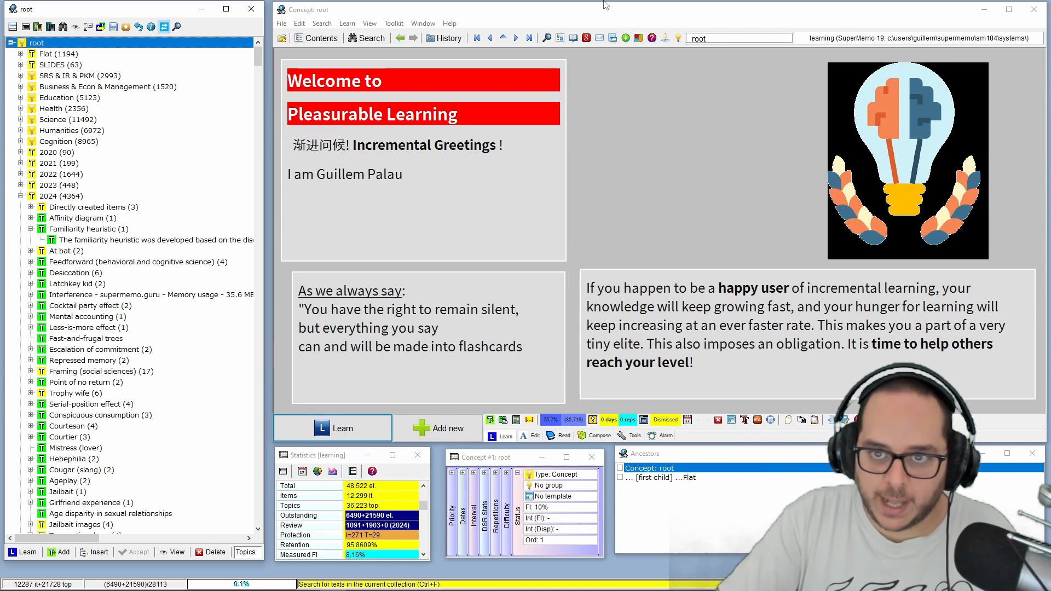
pyautogui.click(521, 221)
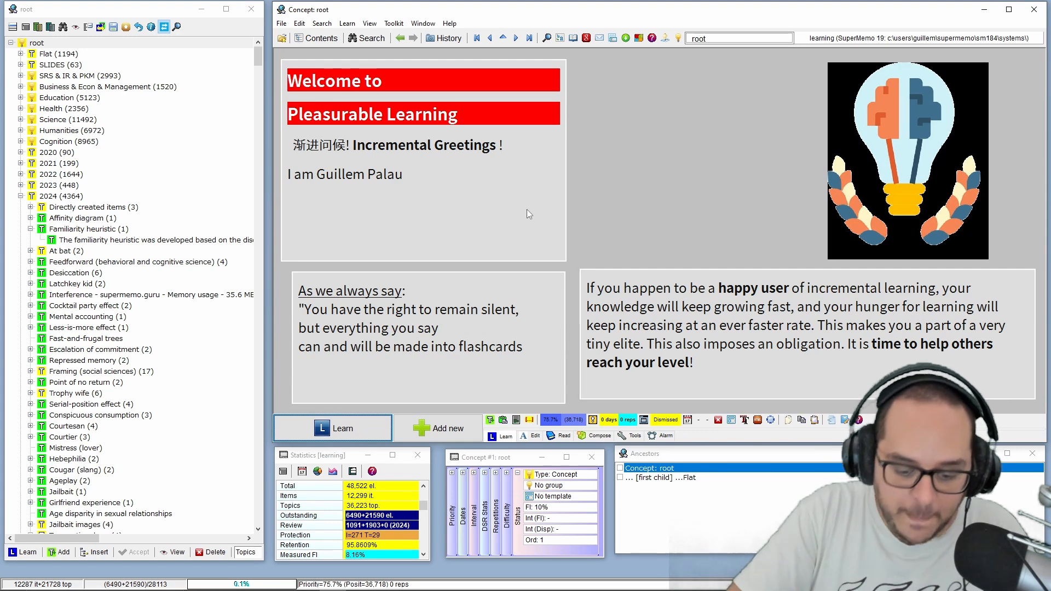
# - Show the root concept's element parameters, go through its fields to the comment, and close them without changes
pyautogui.hotkey('ctrl', 'shift', 'p')
pyautogui.press('Tab')
pyautogui.press('Tab')
pyautogui.press('Tab')
pyautogui.press('Tab')
pyautogui.press('Tab')
pyautogui.press('Tab')
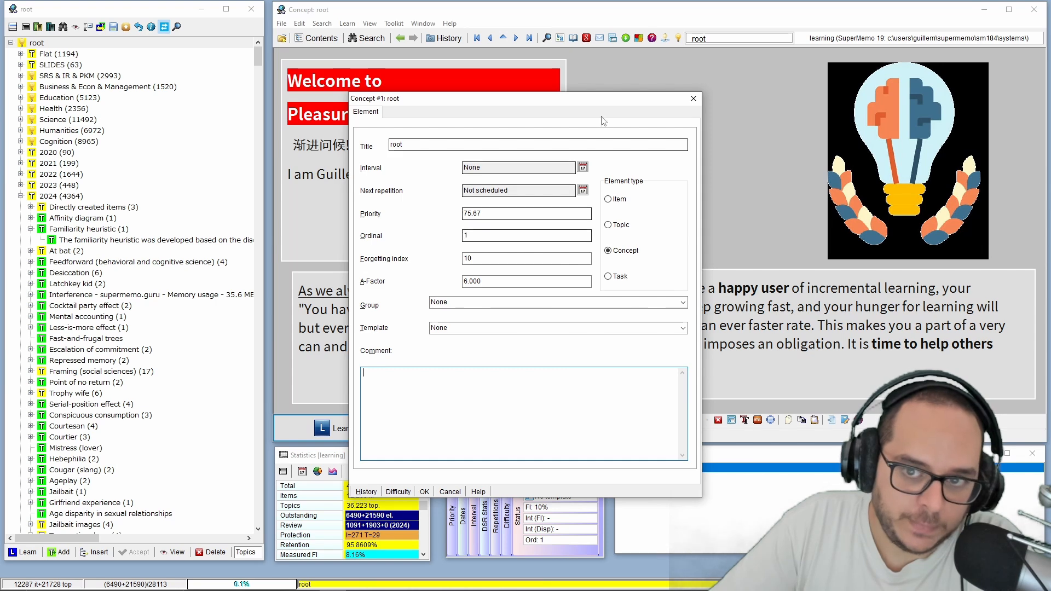
pyautogui.click(693, 100)
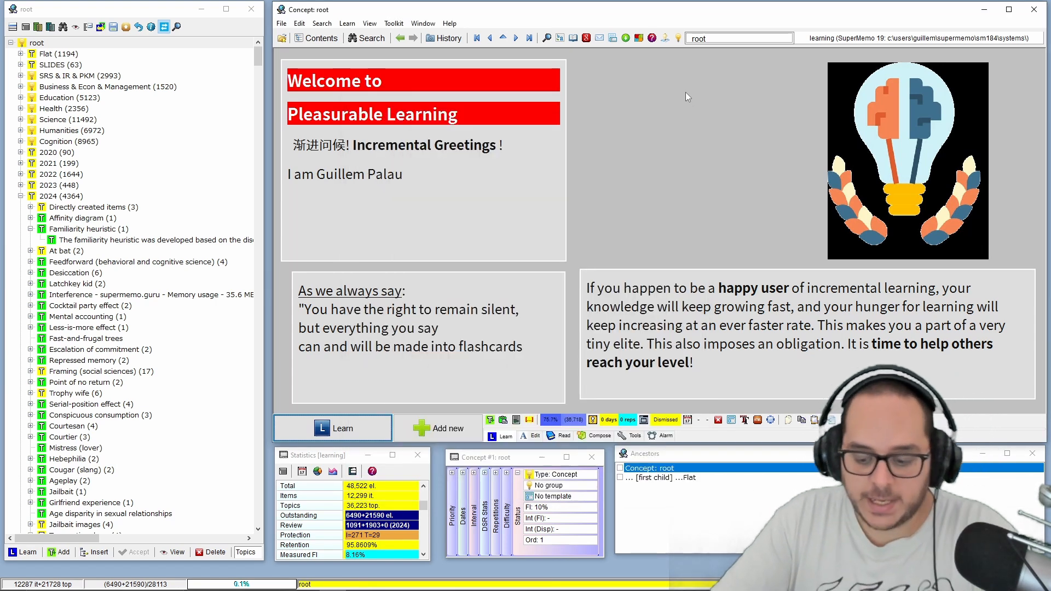
# - Start learning, view the element parameters of the "Torna atrás" topic without changes, and go back to the root element
pyautogui.press('Return')
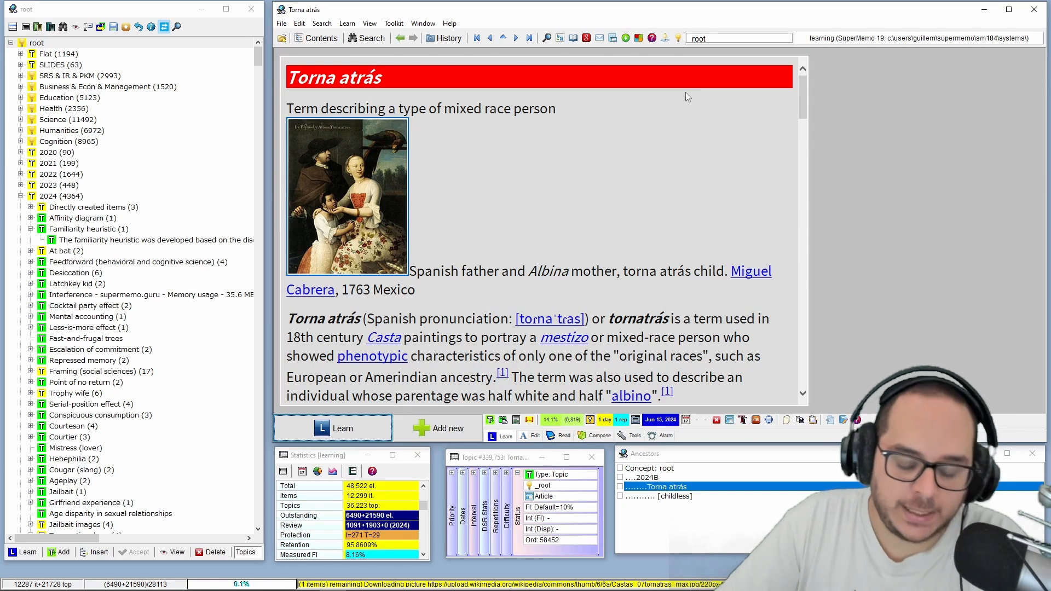
pyautogui.hotkey('ctrl', 'shift', 'p')
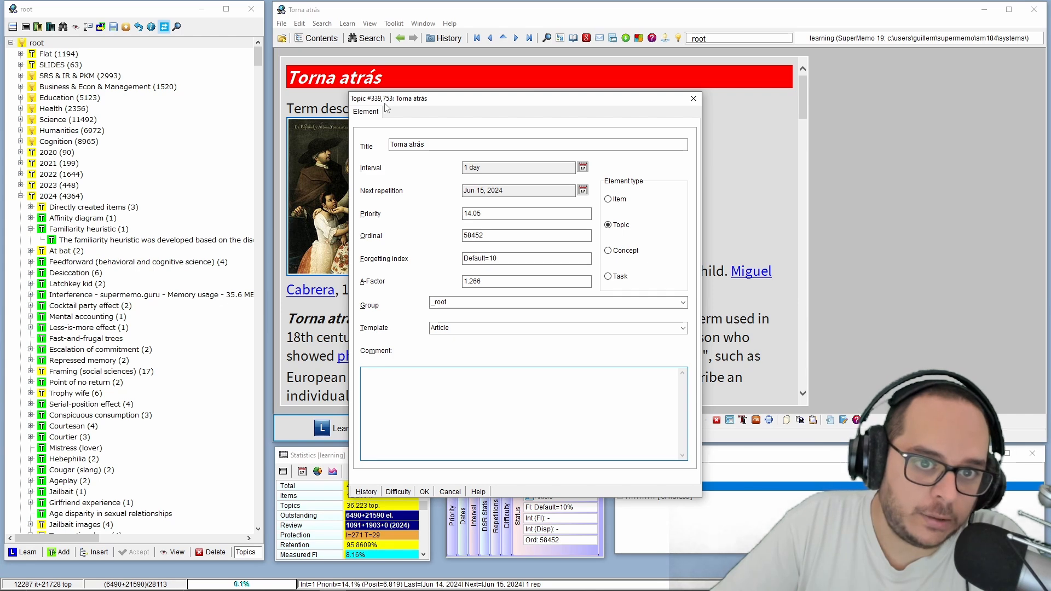
pyautogui.press('Escape')
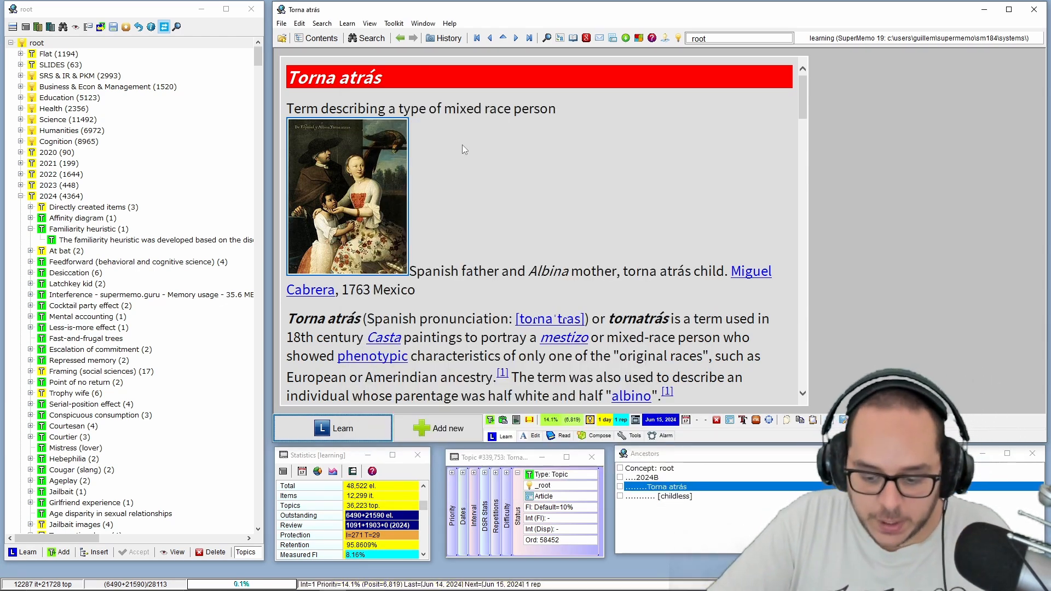
pyautogui.hotkey('ctrl', 'Home')
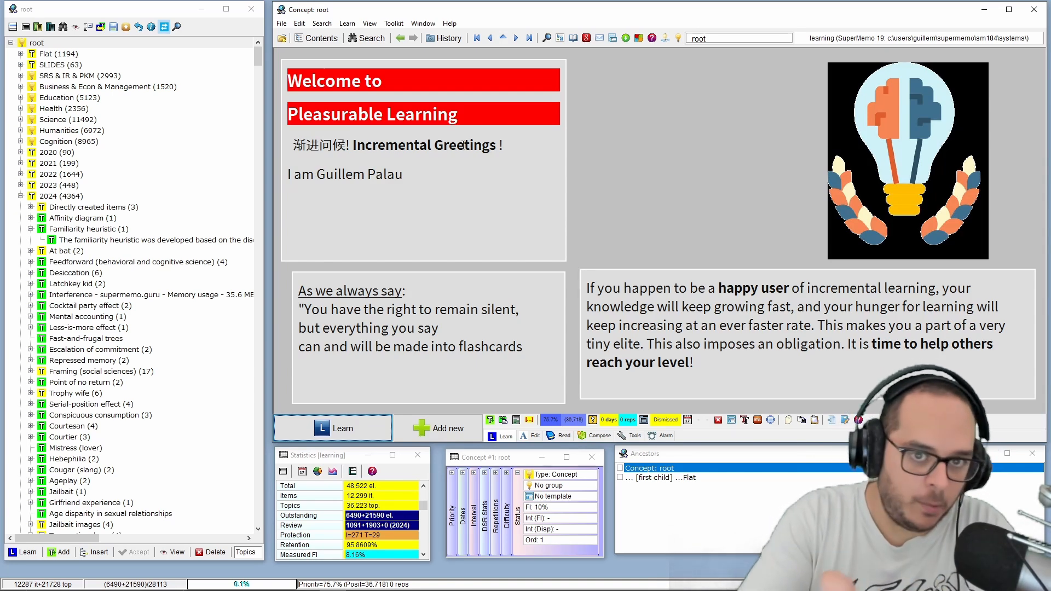
# - Collapse the 2024 branch in the knowledge tree and alternate between the 2023 branch and root
pyautogui.click(20, 197)
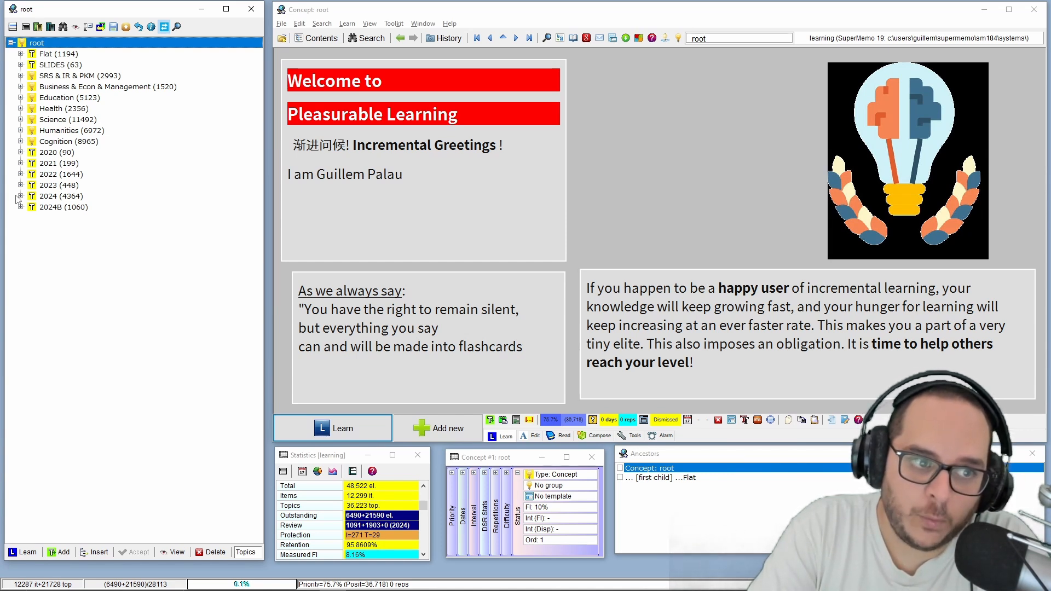
pyautogui.click(49, 186)
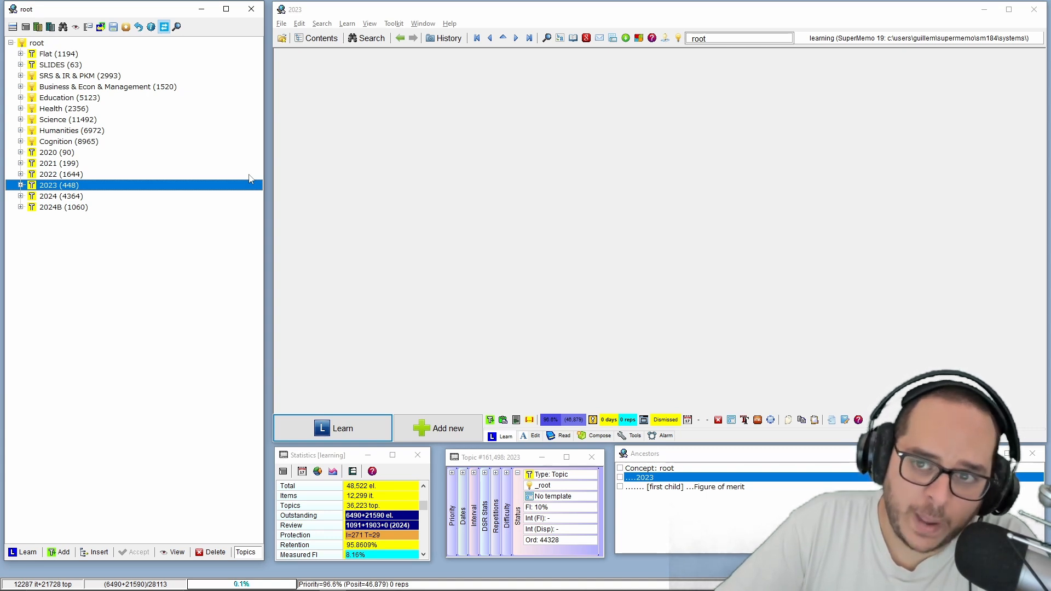
pyautogui.press('Home')
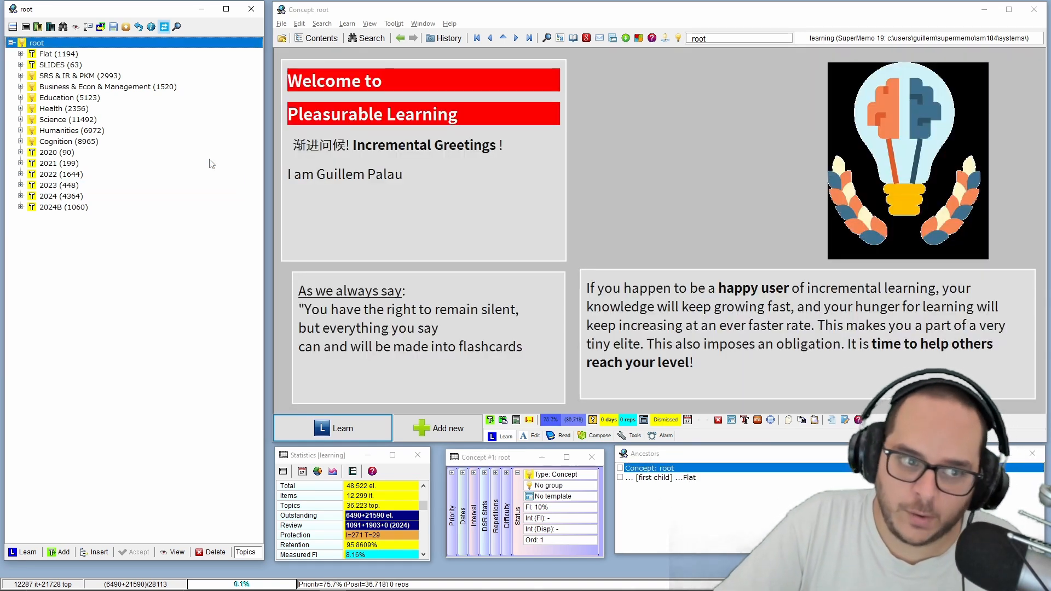
pyautogui.click(53, 186)
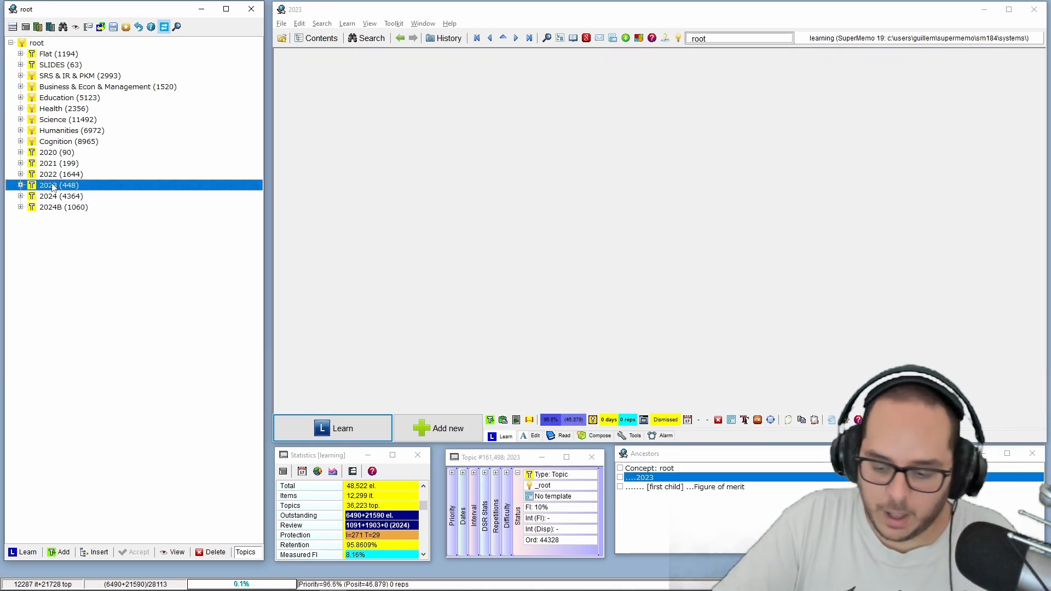
pyautogui.press('Home')
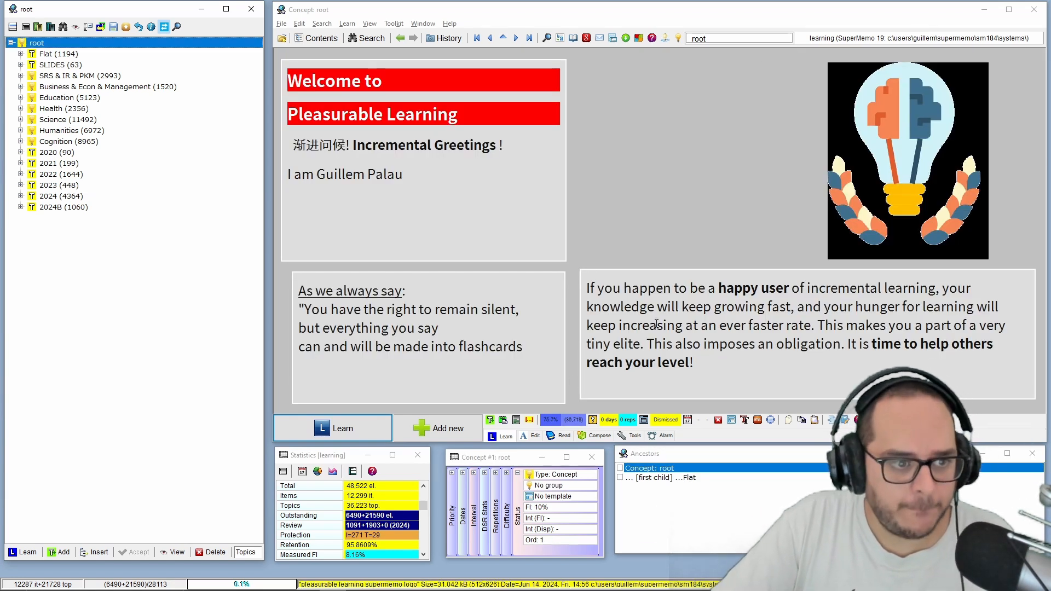
# - Alternate between 2024 and root, try selecting 2023 together with 2024, and move focus to the element window on 2024
pyautogui.click(48, 200)
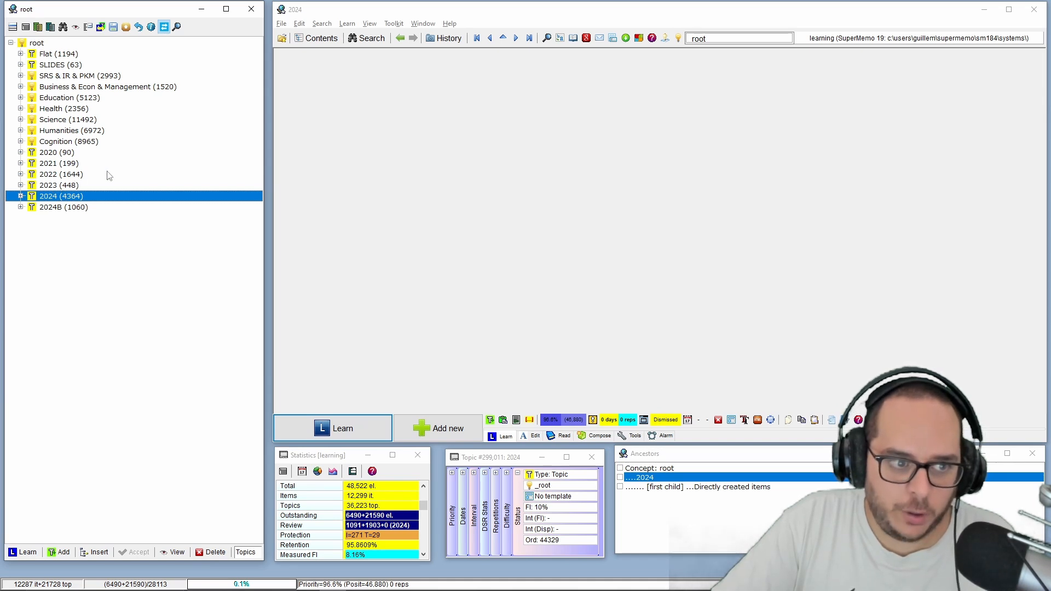
pyautogui.press('Home')
pyautogui.click(92, 195)
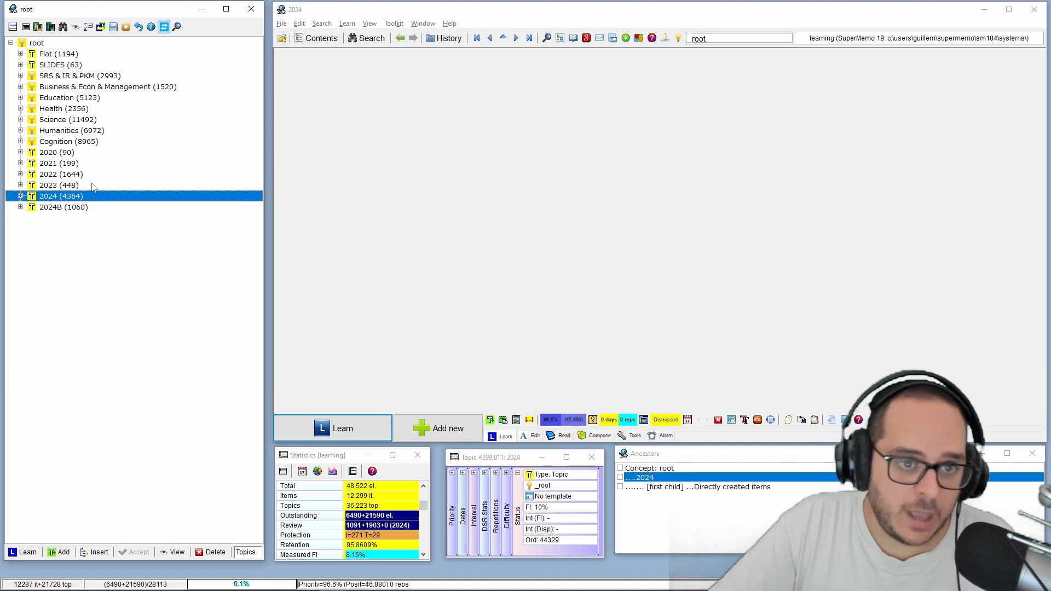
pyautogui.keyDown('shift'); pyautogui.click(91, 184); pyautogui.keyUp('shift')
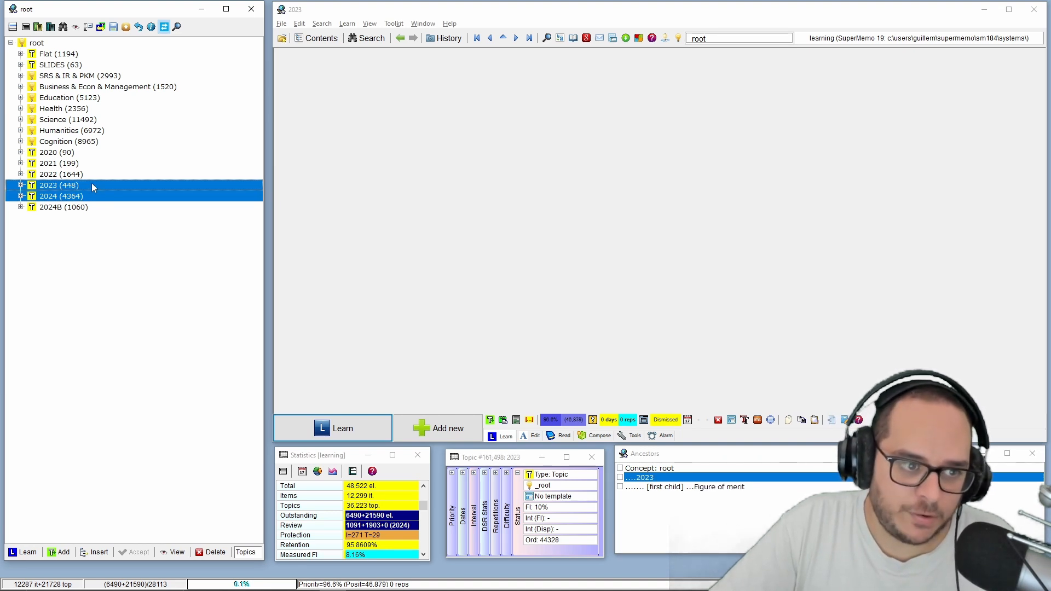
pyautogui.keyDown('ctrl'); pyautogui.click(91, 184); pyautogui.keyUp('ctrl')
pyautogui.press('Return')
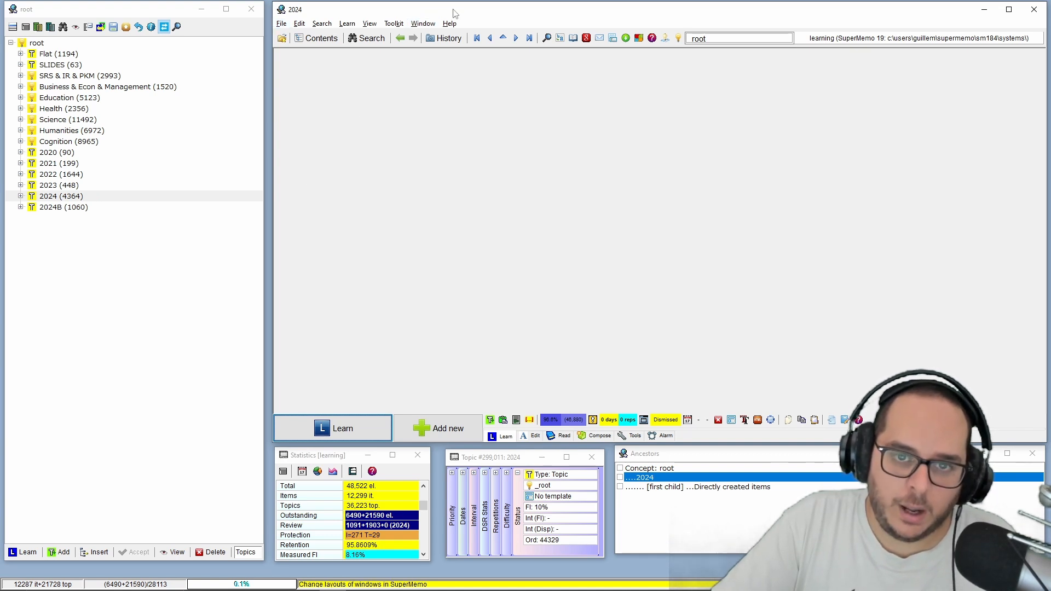
# - Move the element window slightly and reselect the 2024 branch in the knowledge tree
pyautogui.moveTo(455, 10); pyautogui.dragTo(453, 15)
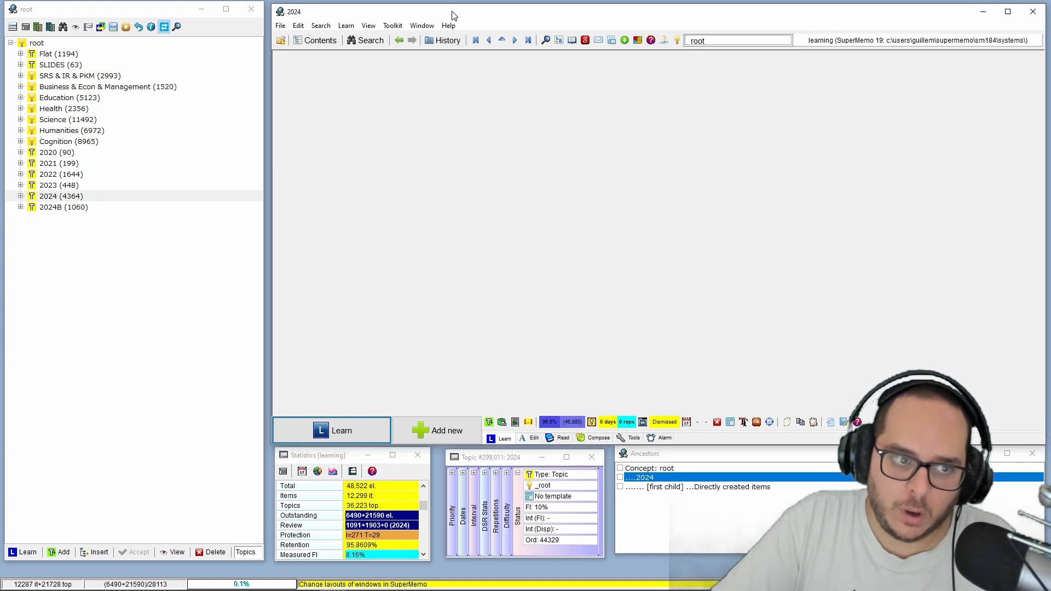
pyautogui.click(49, 195)
pyautogui.press('Escape')
pyautogui.press('Up')
pyautogui.press('Down')
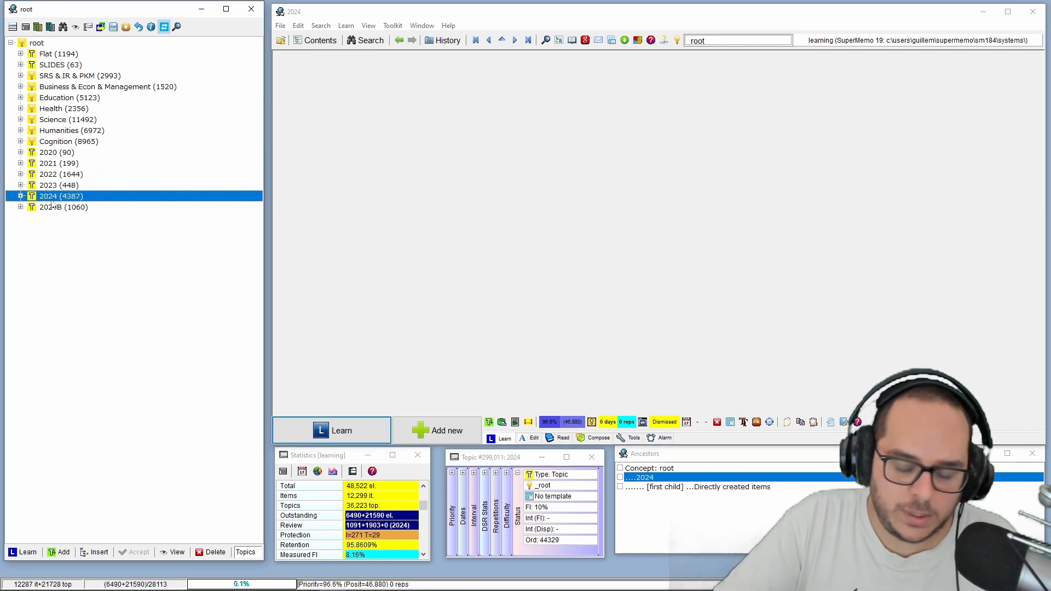
# - Jump to root, then to the end of the tree and up to 2024, and move focus to the element window
pyautogui.press('Home')
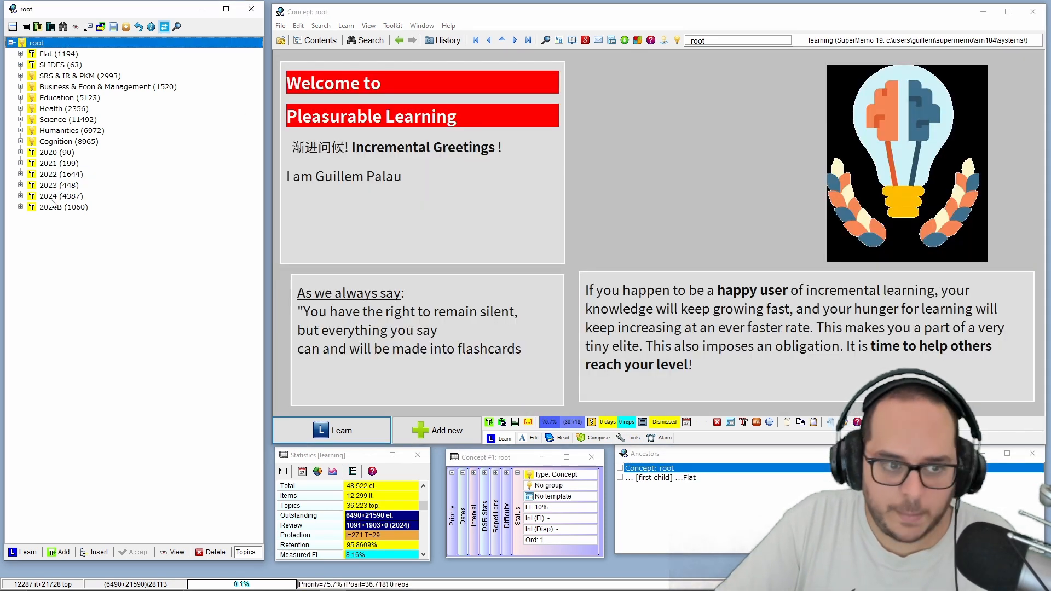
pyautogui.press('End')
pyautogui.press('Up')
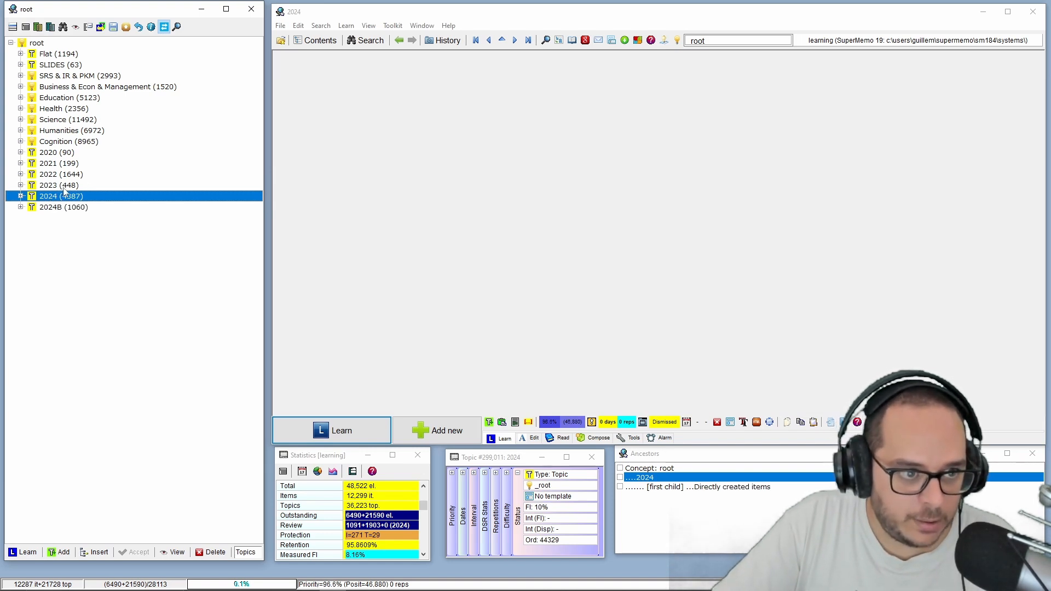
pyautogui.press('Return')
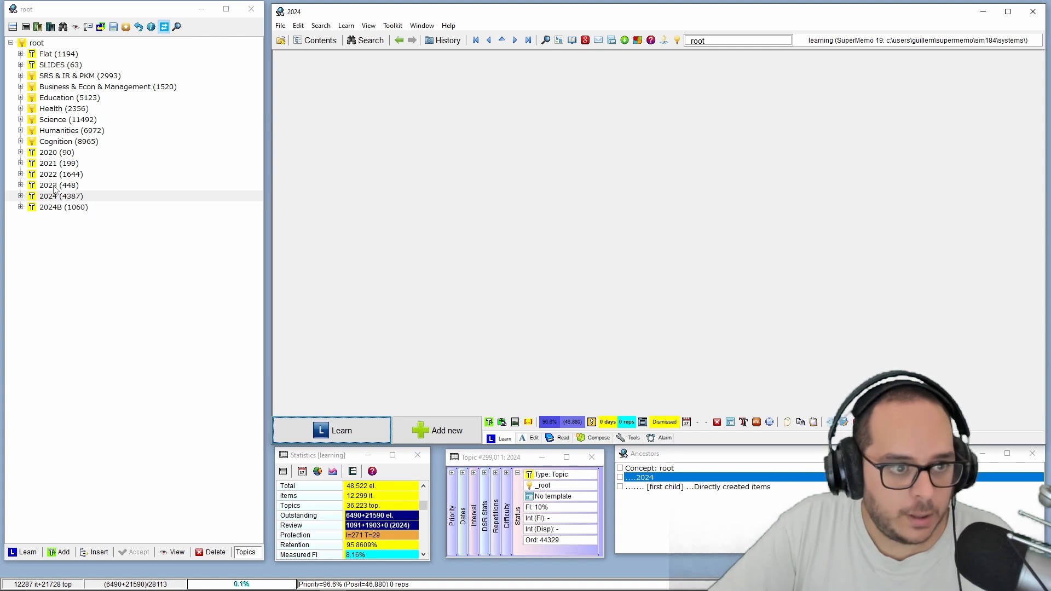
# - Go from 2024 in the knowledge tree to the last topic of the 2023 branch, "Should You Build, Borrow, or Buy?"
pyautogui.click(55, 197)
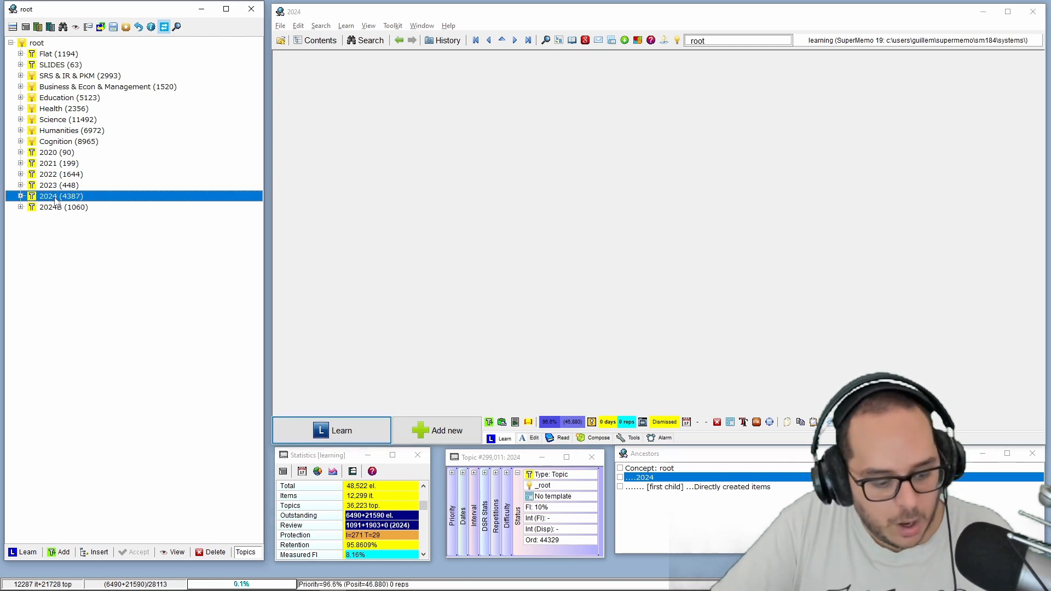
pyautogui.press('Return')
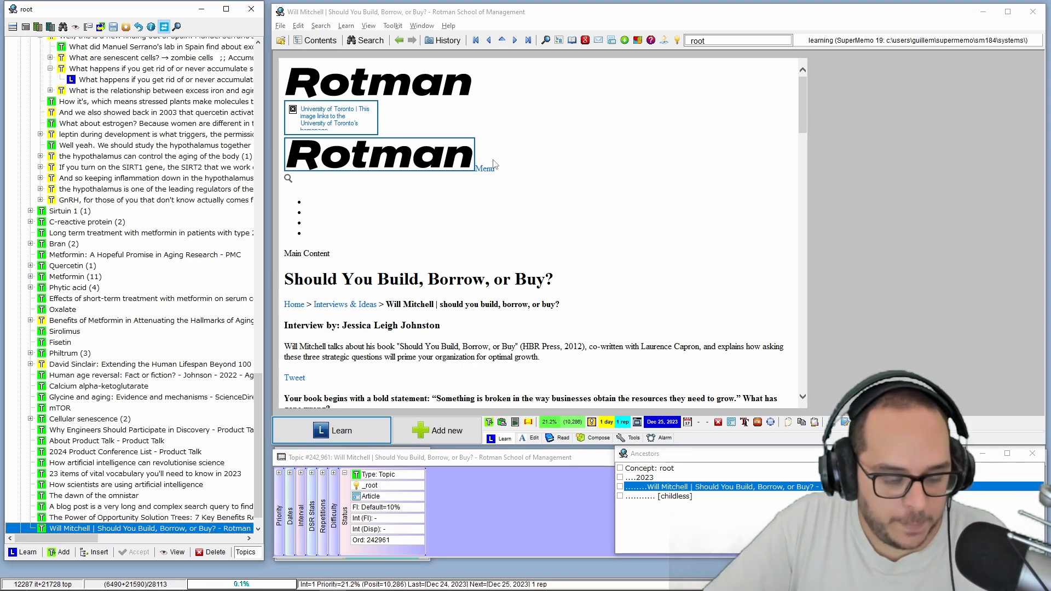
# - Step backward through the 2023 articles to the "Cellular senescence is a phenomenon" topic and locate it in the knowledge tree
pyautogui.click(93, 474)
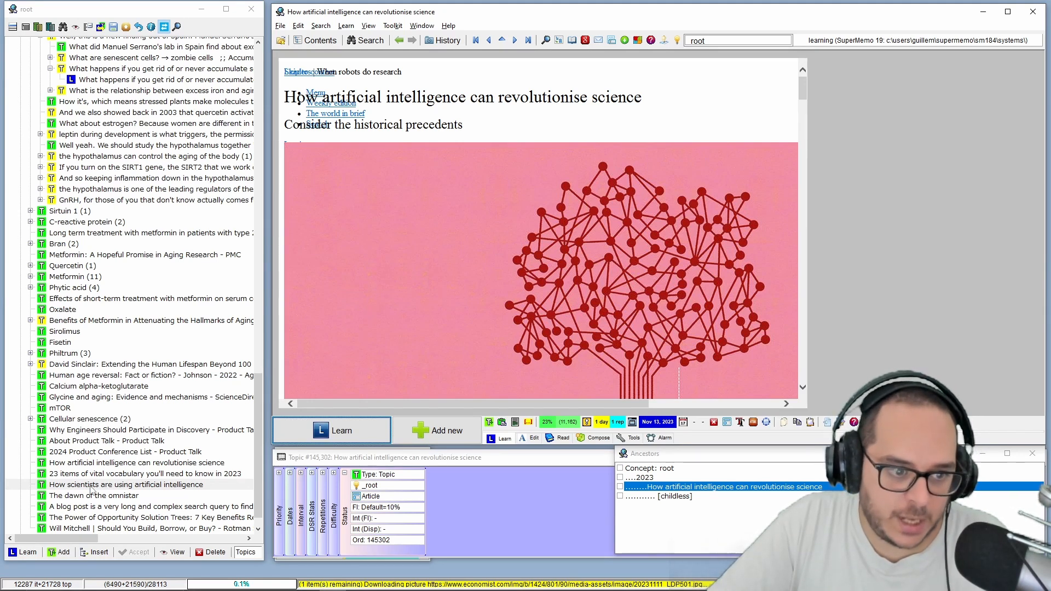
pyautogui.press('Return')
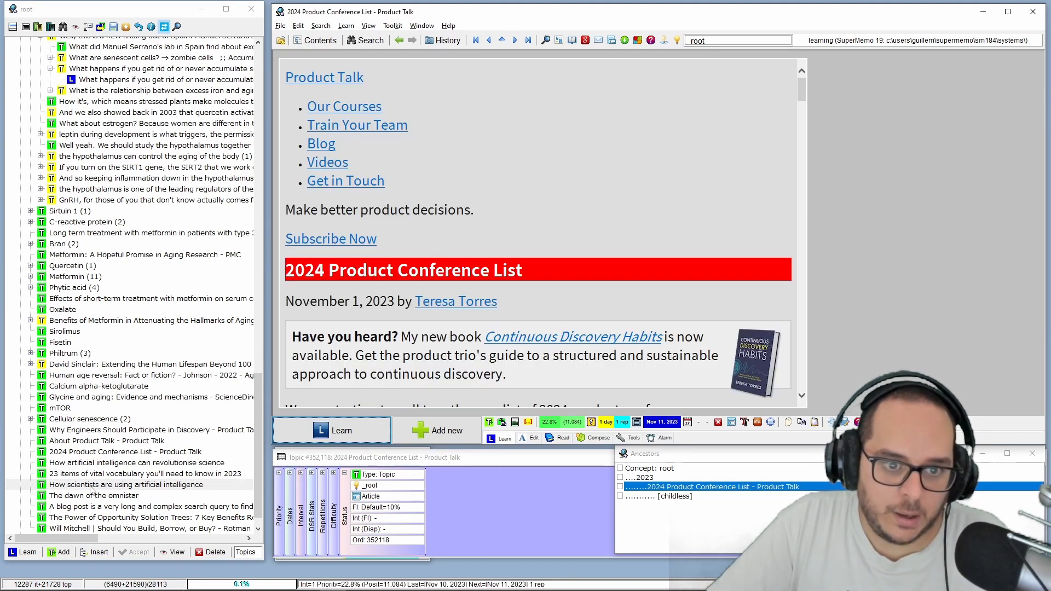
pyautogui.press('Up')
pyautogui.press('Up')
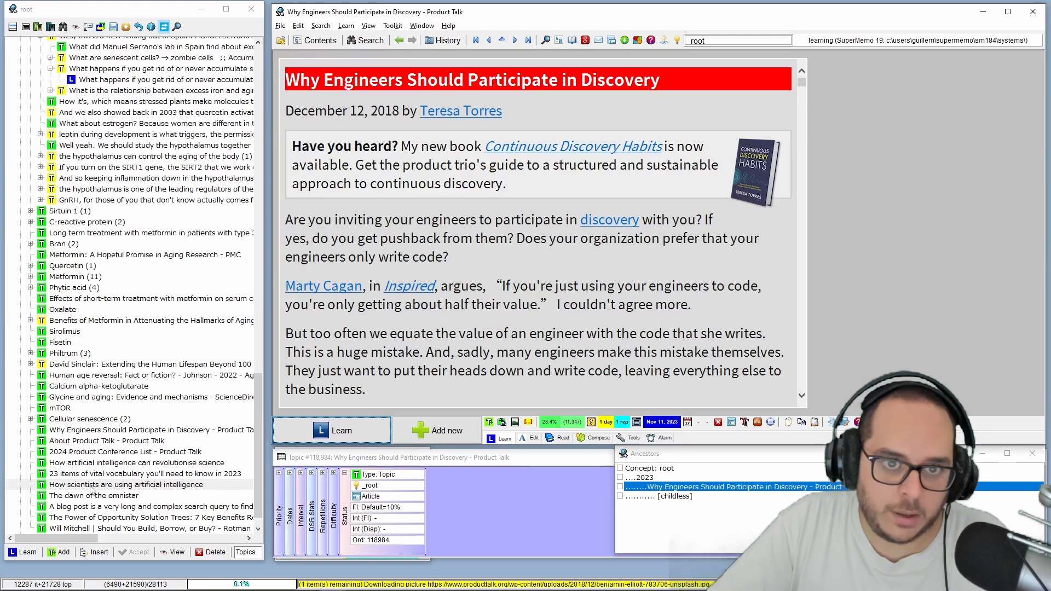
pyautogui.press('Up')
pyautogui.hotkey('alt', 'pageup')
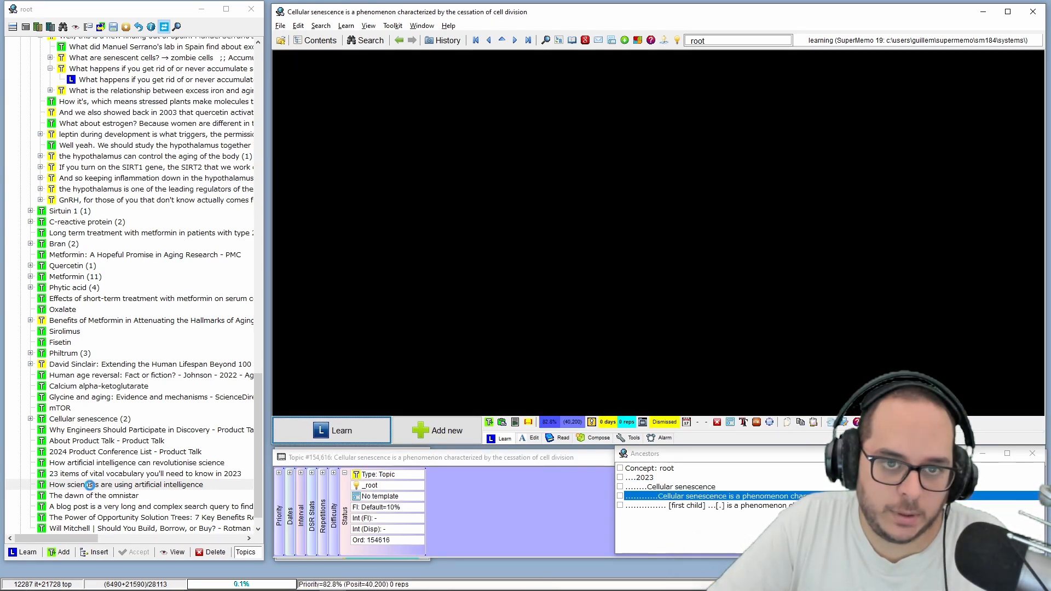
pyautogui.hotkey('alt', 'c')
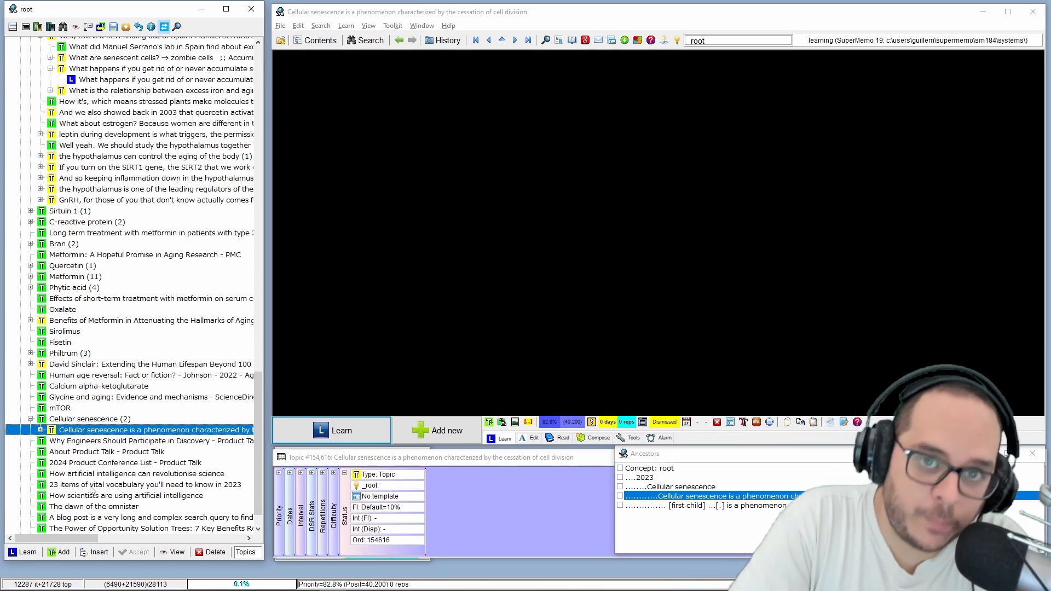